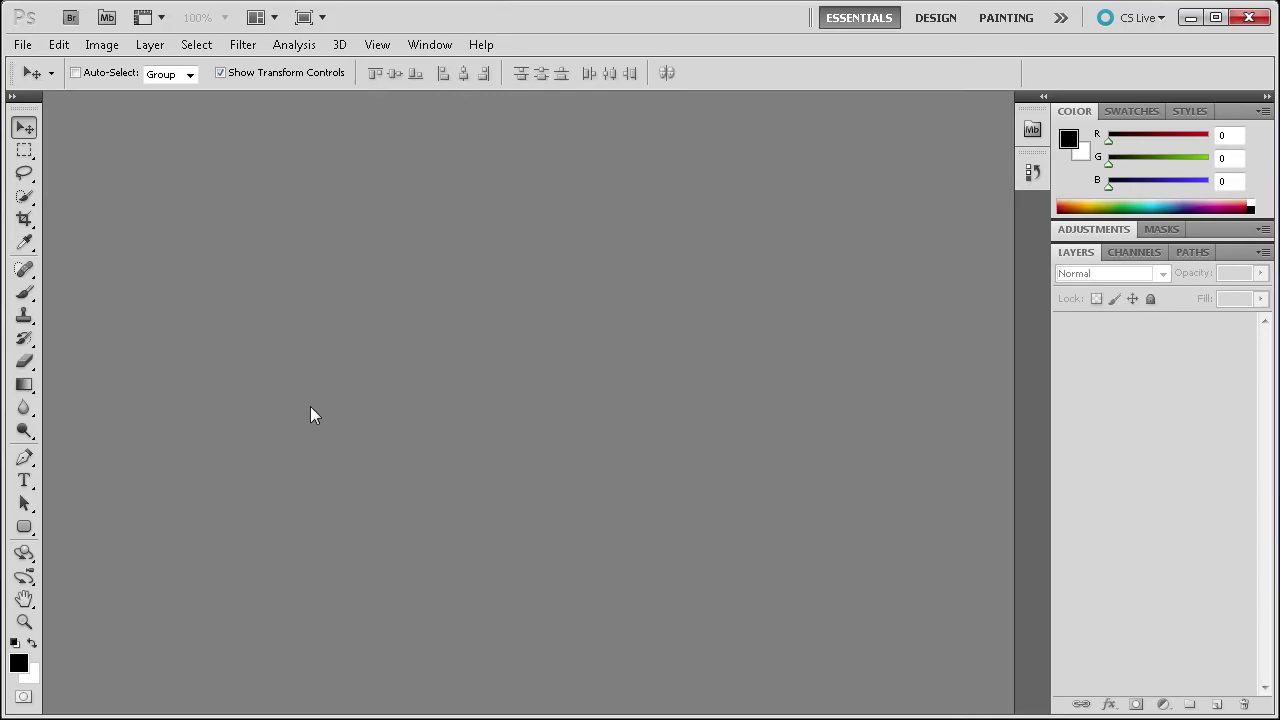
Create a new 500 by 500 pixel RGB document at 72 pixels/inch with a transparent background.
{"action": "left_click", "coordinate": [22, 44]}
{"action": "left_click", "coordinate": [50, 63]}
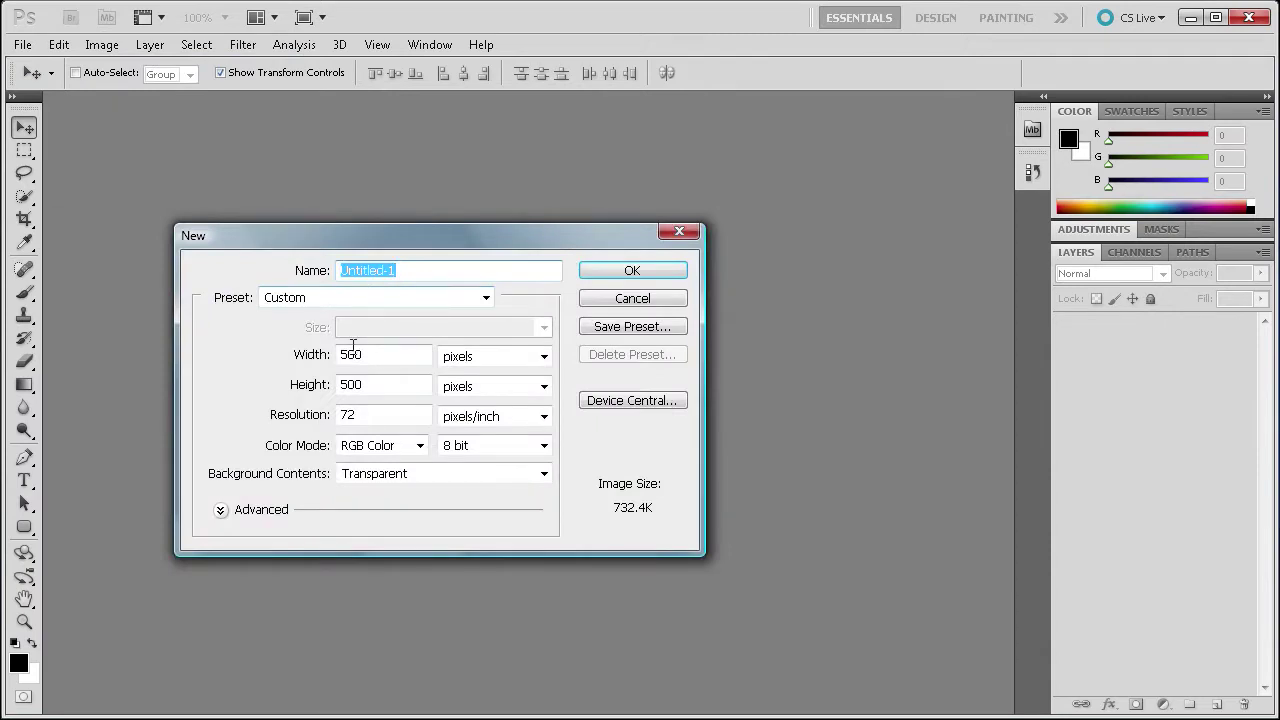
{"action": "left_click", "coordinate": [610, 273]}
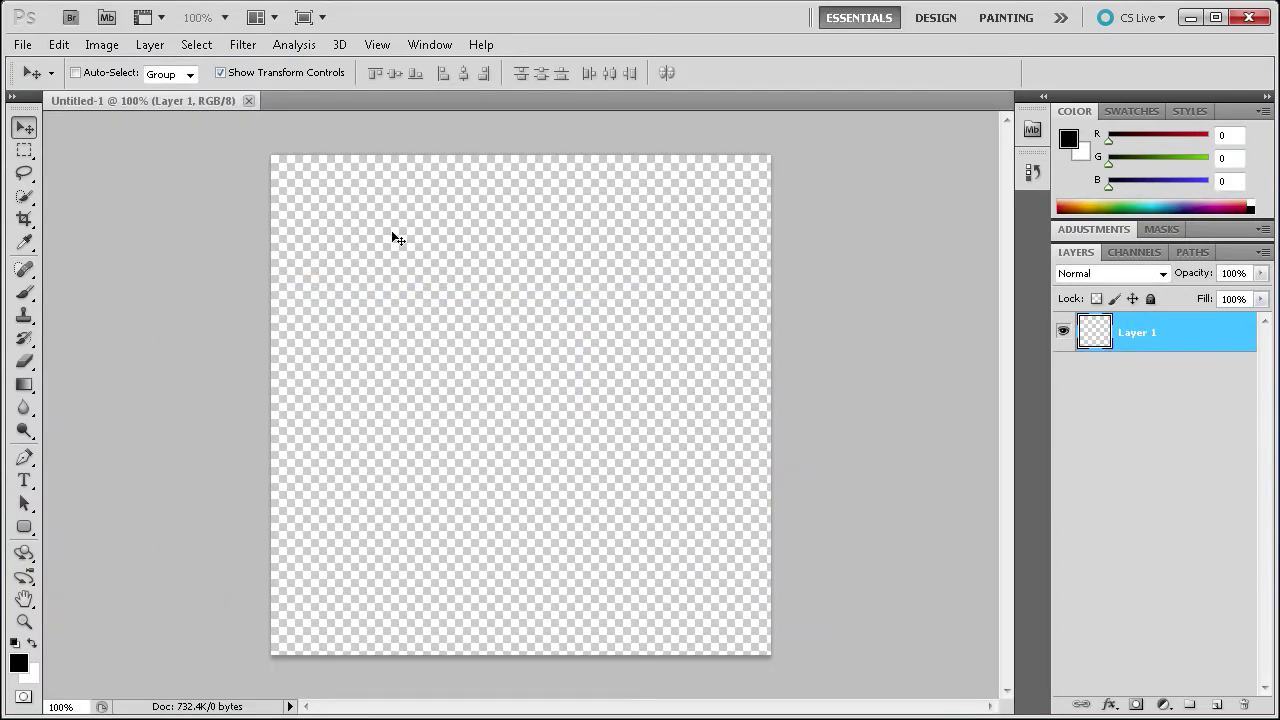
Draw a black rounded square with a 40 px corner radius, about 278 px wide, on the canvas with the Rounded Rectangle tool.
{"action": "left_click", "coordinate": [30, 530]}
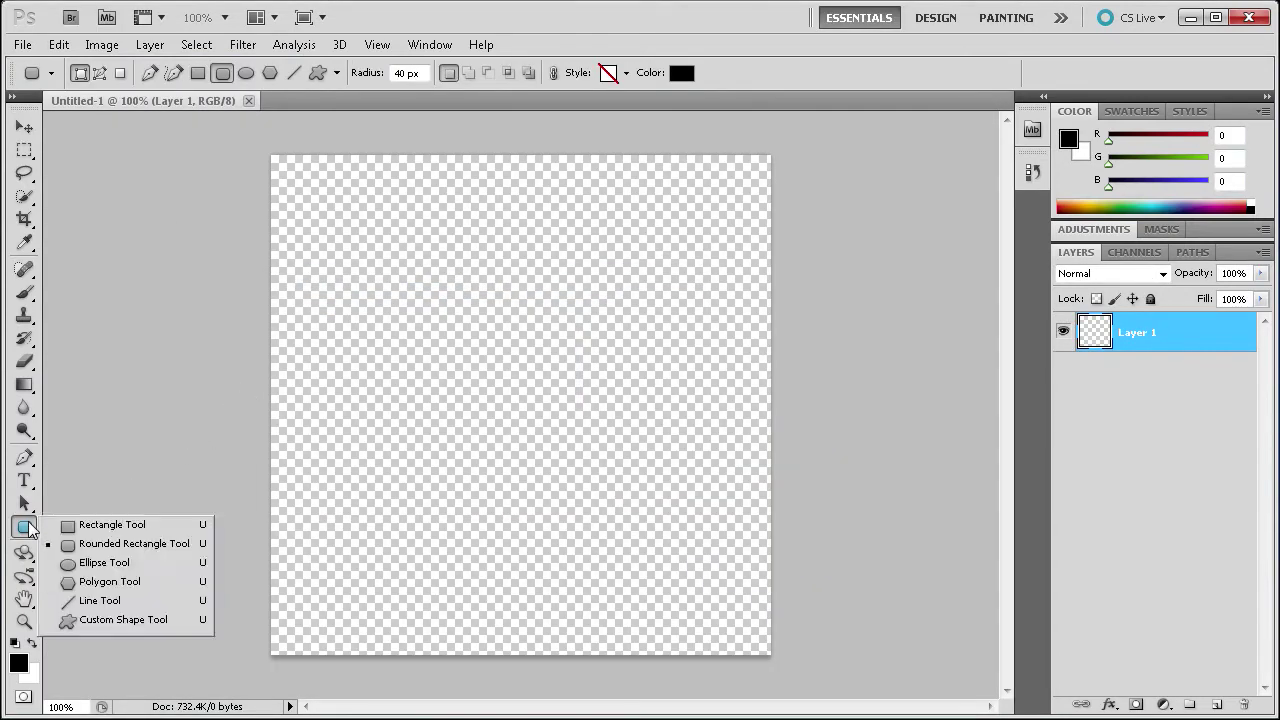
{"action": "left_click", "coordinate": [120, 529]}
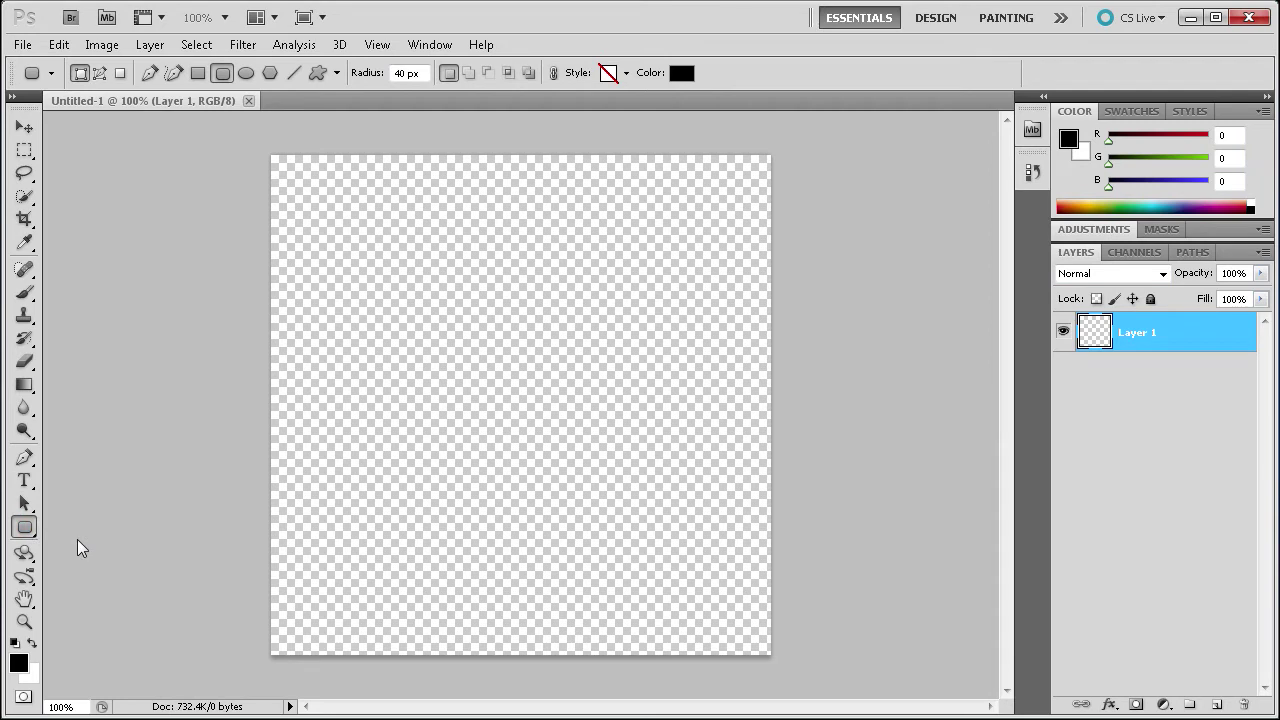
{"action": "double_click", "coordinate": [396, 76]}
{"action": "left_click_drag", "start_coordinate": [380, 294], "coordinate": [661, 600]}
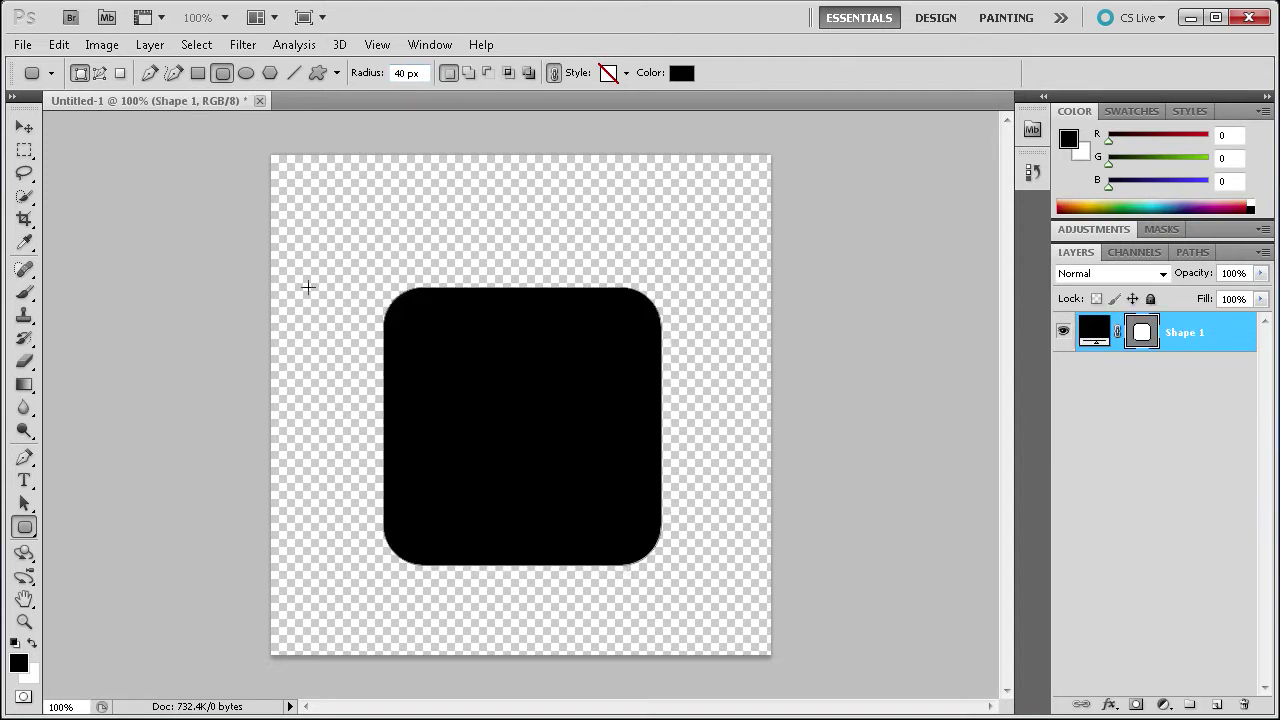
Scale the rounded square proportionally to a width of 235 px and move it to the centre of the canvas.
{"action": "left_click", "coordinate": [25, 130]}
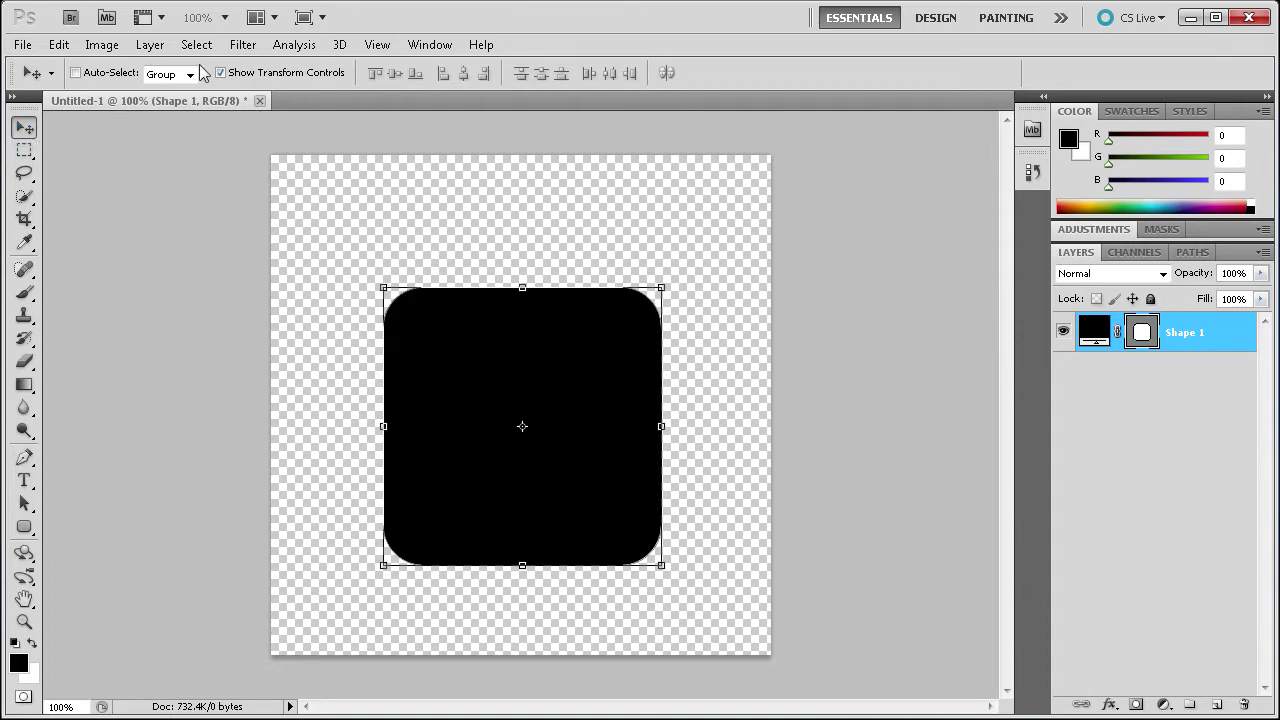
{"action": "left_click", "coordinate": [380, 284]}
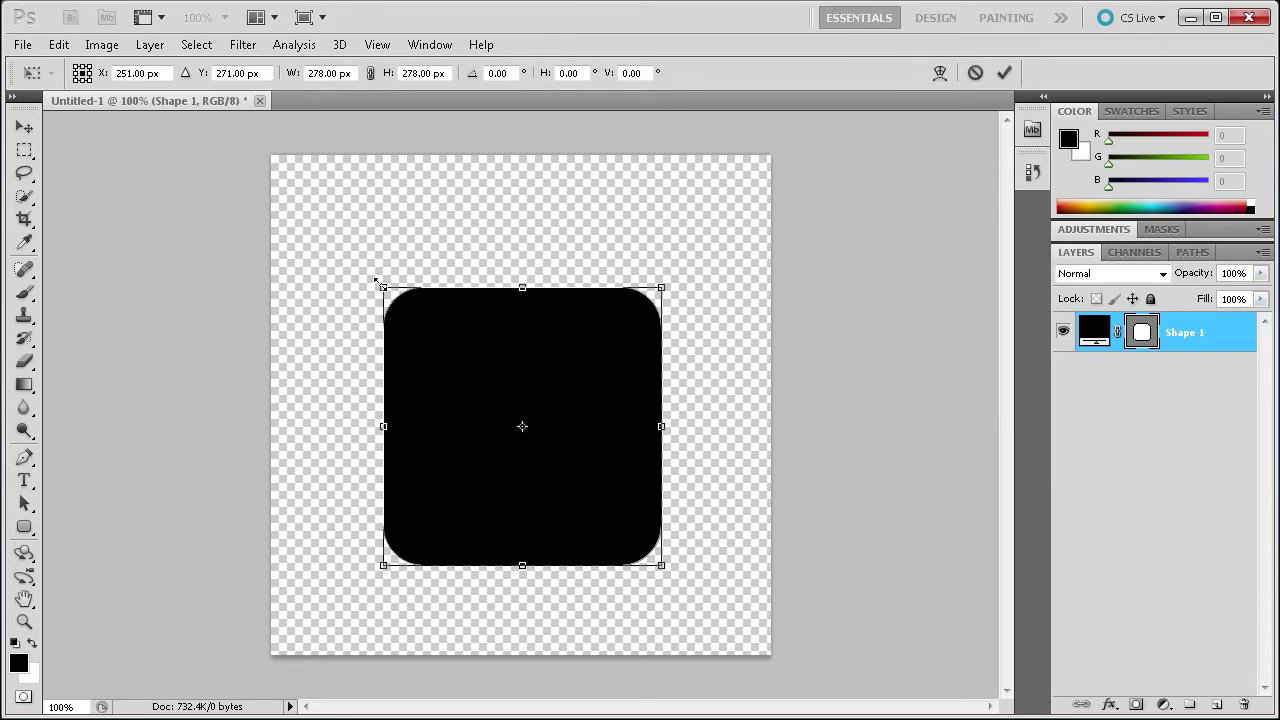
{"action": "right_click", "coordinate": [332, 70]}
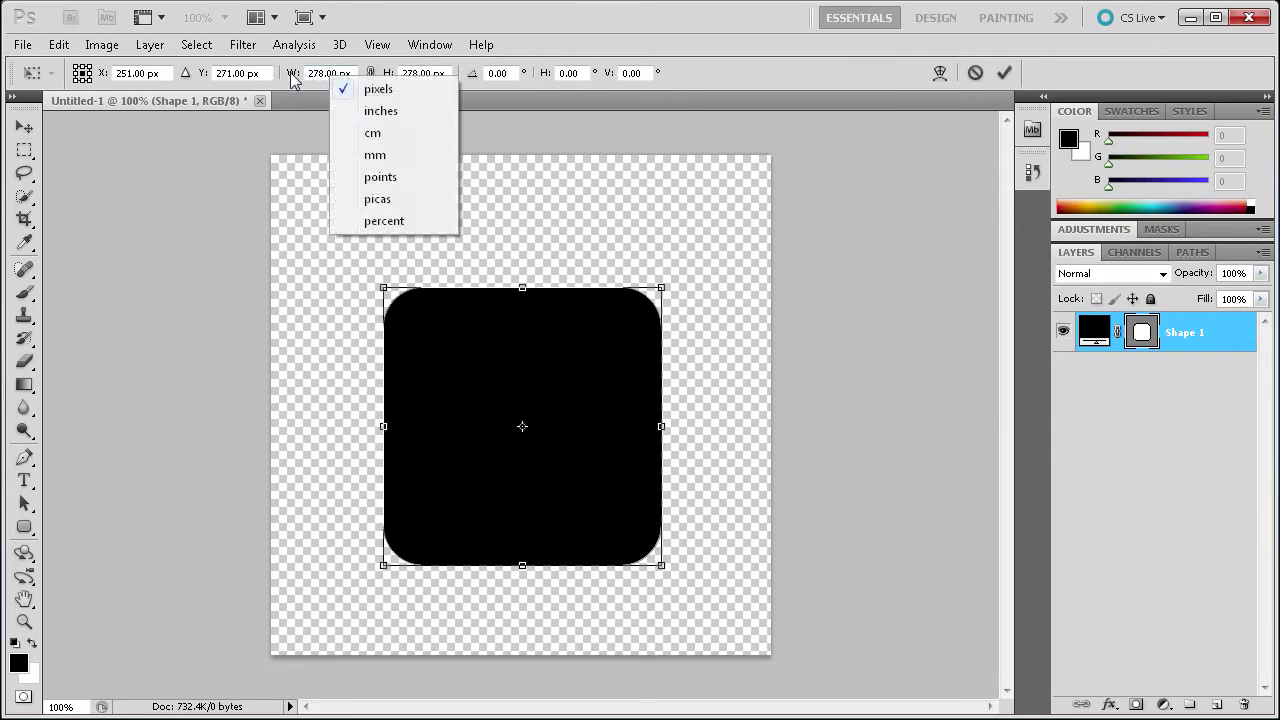
{"action": "left_click", "coordinate": [290, 78]}
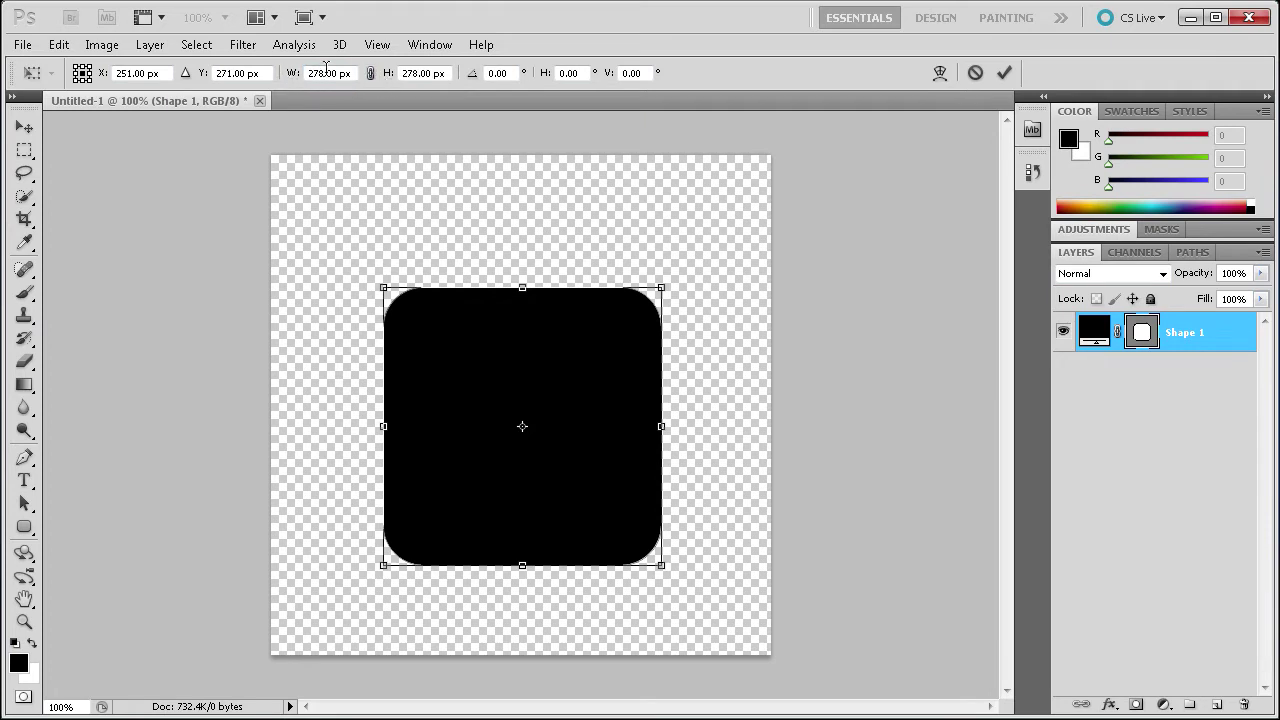
{"action": "right_click", "coordinate": [334, 74]}
{"action": "left_click", "coordinate": [358, 88]}
{"action": "left_click", "coordinate": [370, 73]}
{"action": "left_click_drag", "start_coordinate": [324, 73], "coordinate": [288, 82]}
{"action": "type", "text": "235"}
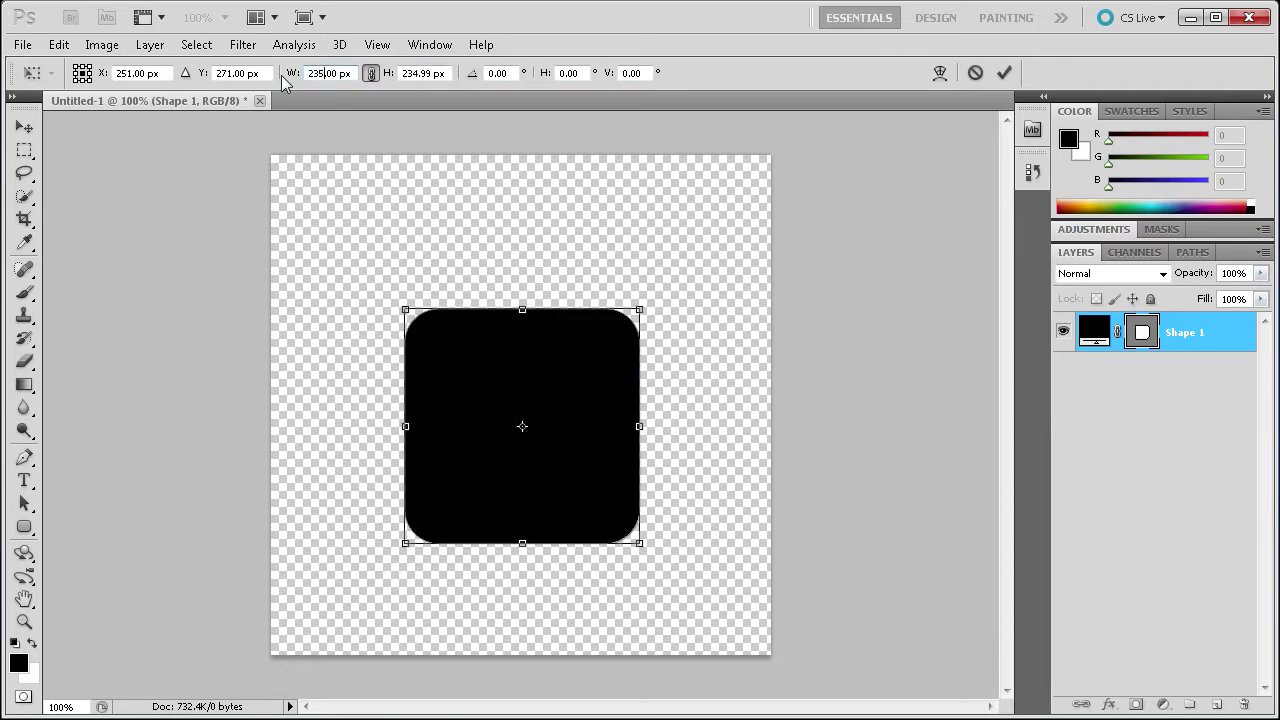
{"action": "left_click", "coordinate": [1004, 72]}
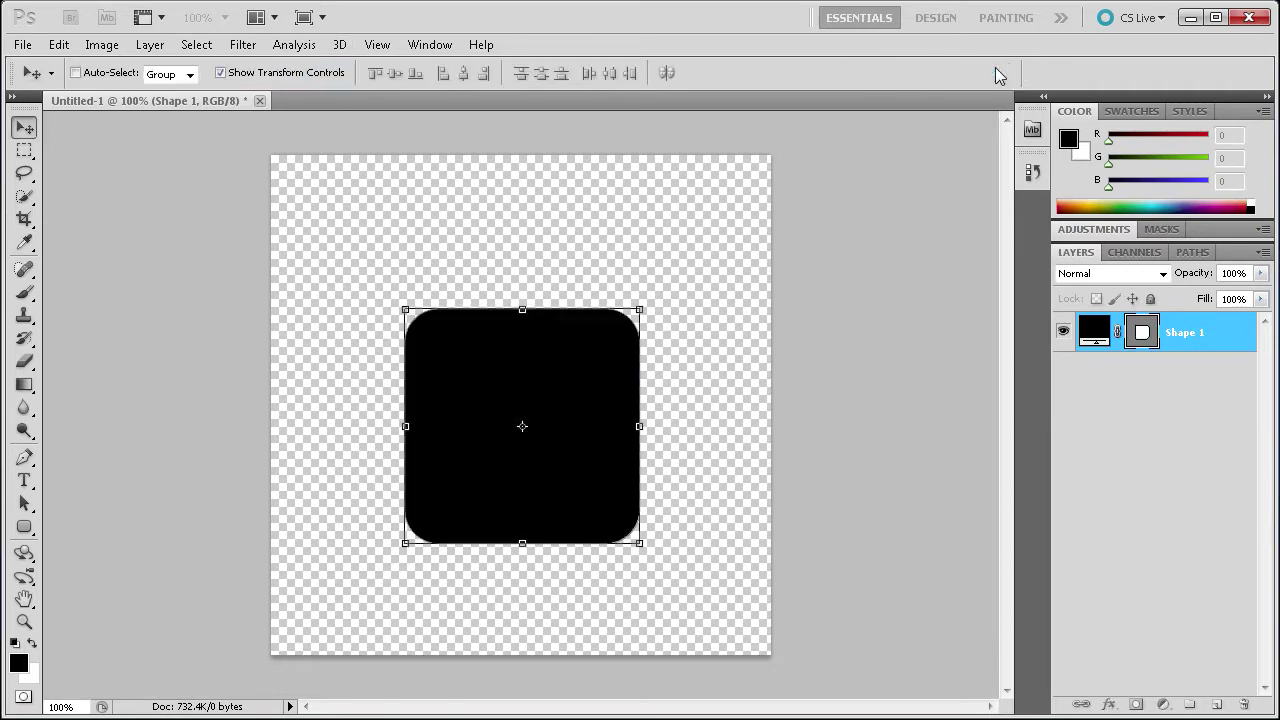
{"action": "left_click_drag", "start_coordinate": [449, 366], "coordinate": [446, 356]}
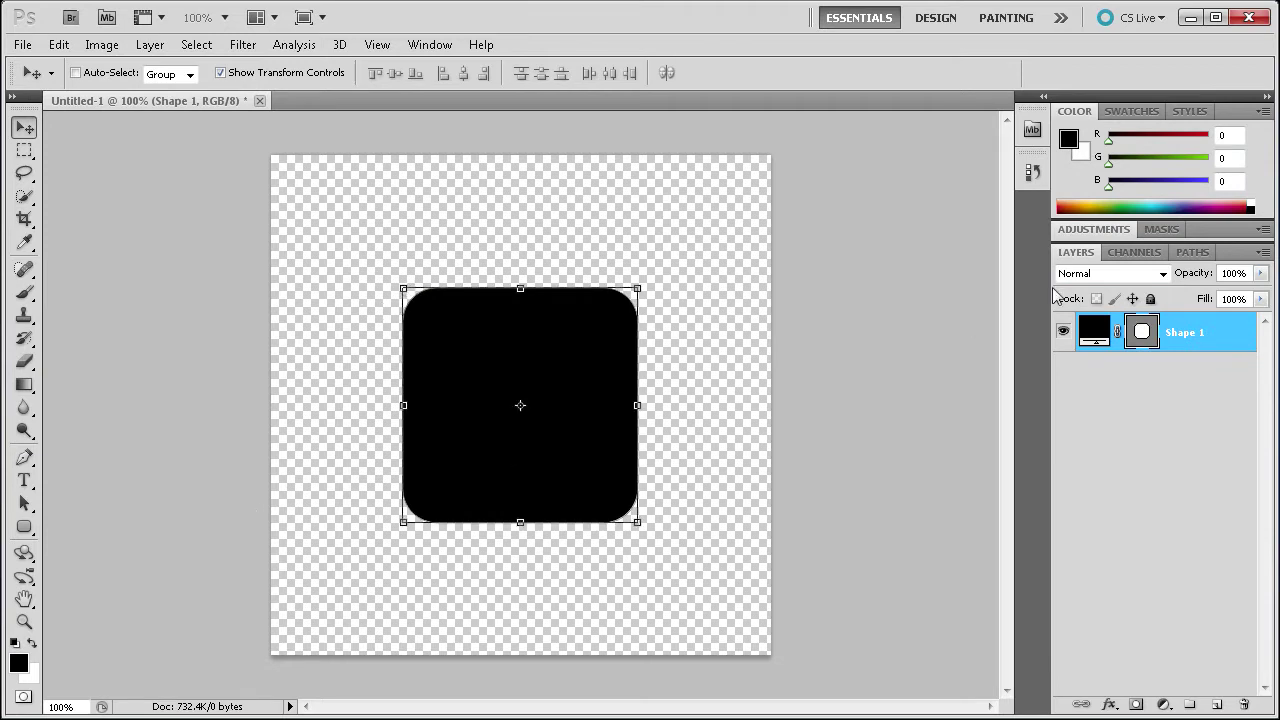
Change the rounded square's fill color to #32b4d7.
{"action": "double_click", "coordinate": [1095, 345]}
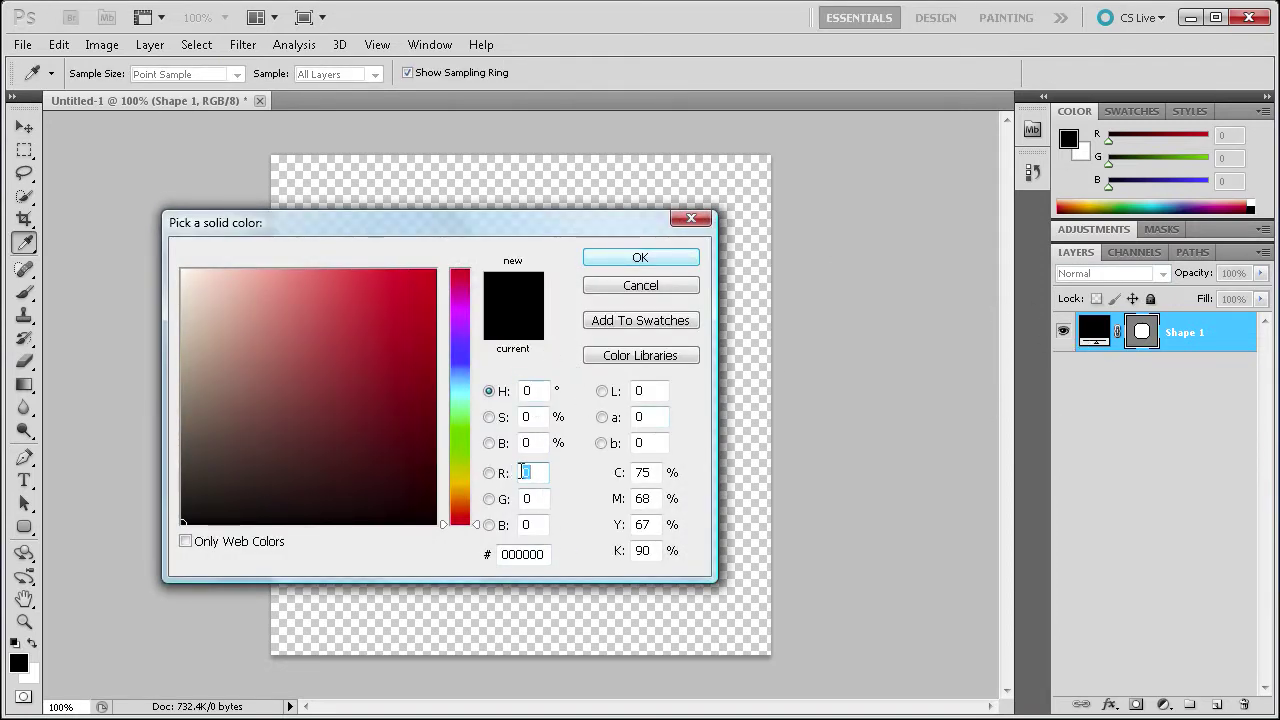
{"action": "left_click_drag", "start_coordinate": [546, 554], "coordinate": [386, 557]}
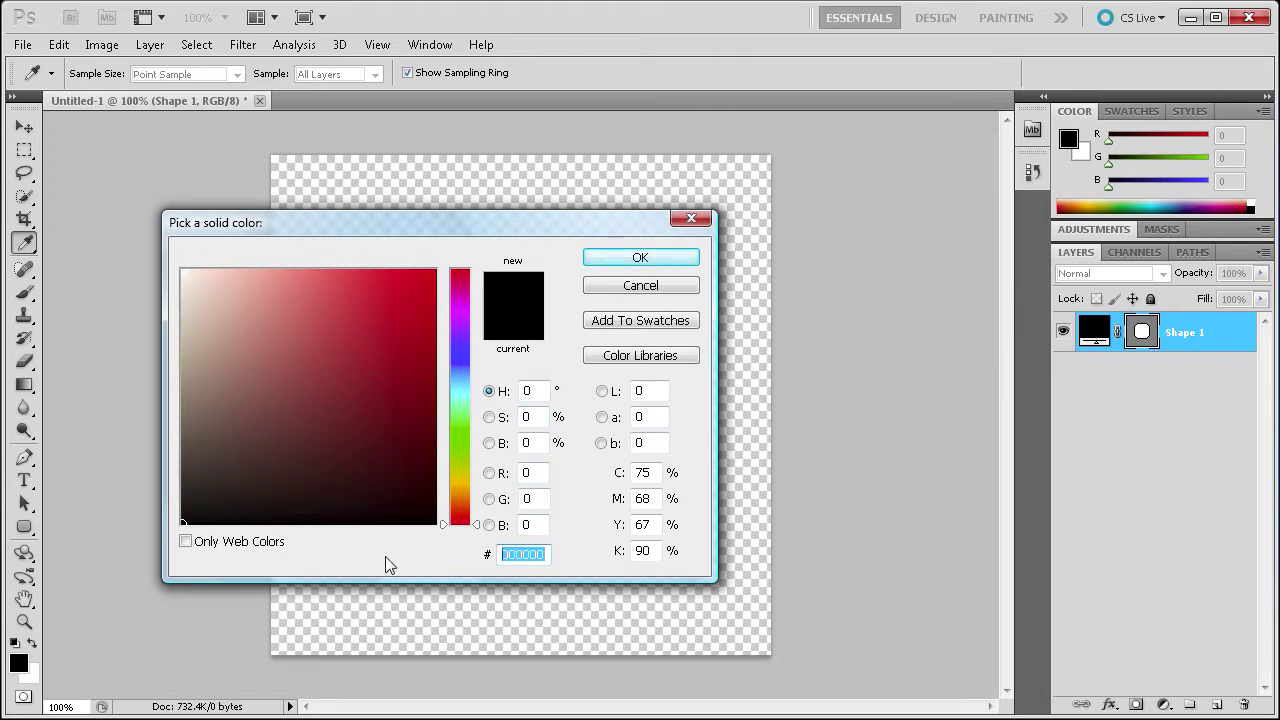
{"action": "type", "text": "32"}
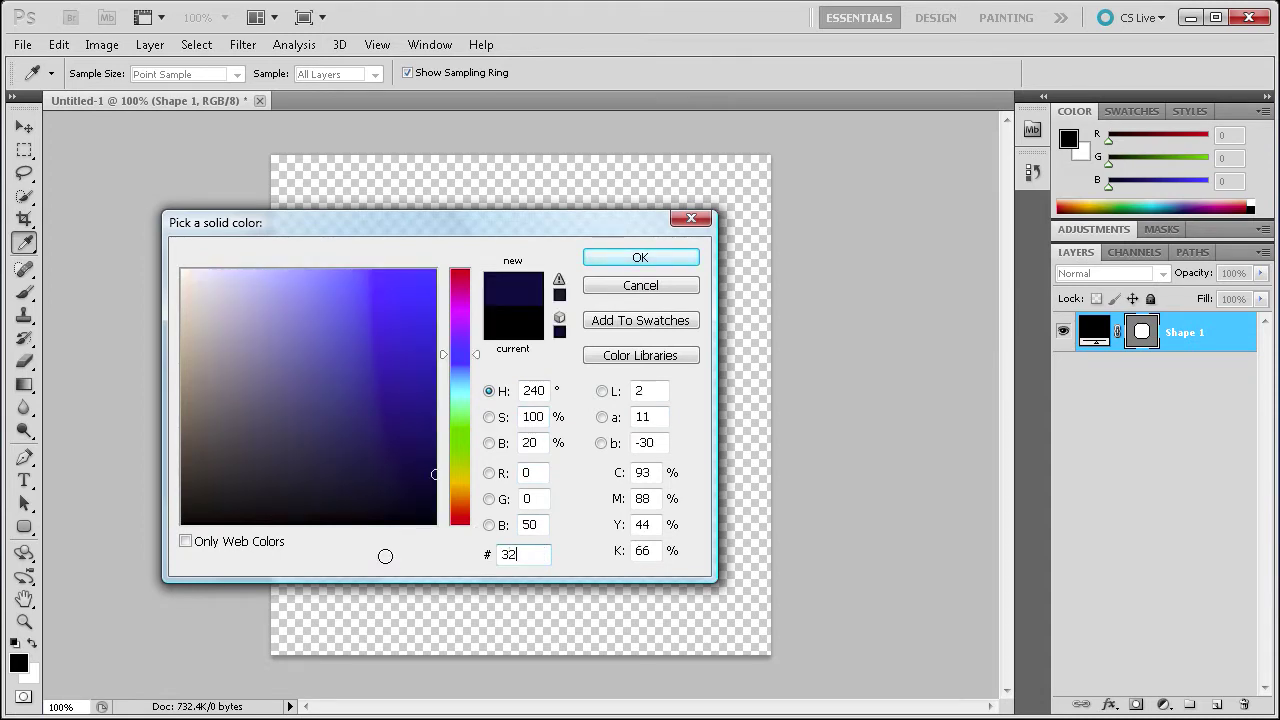
{"action": "type", "text": "b"}
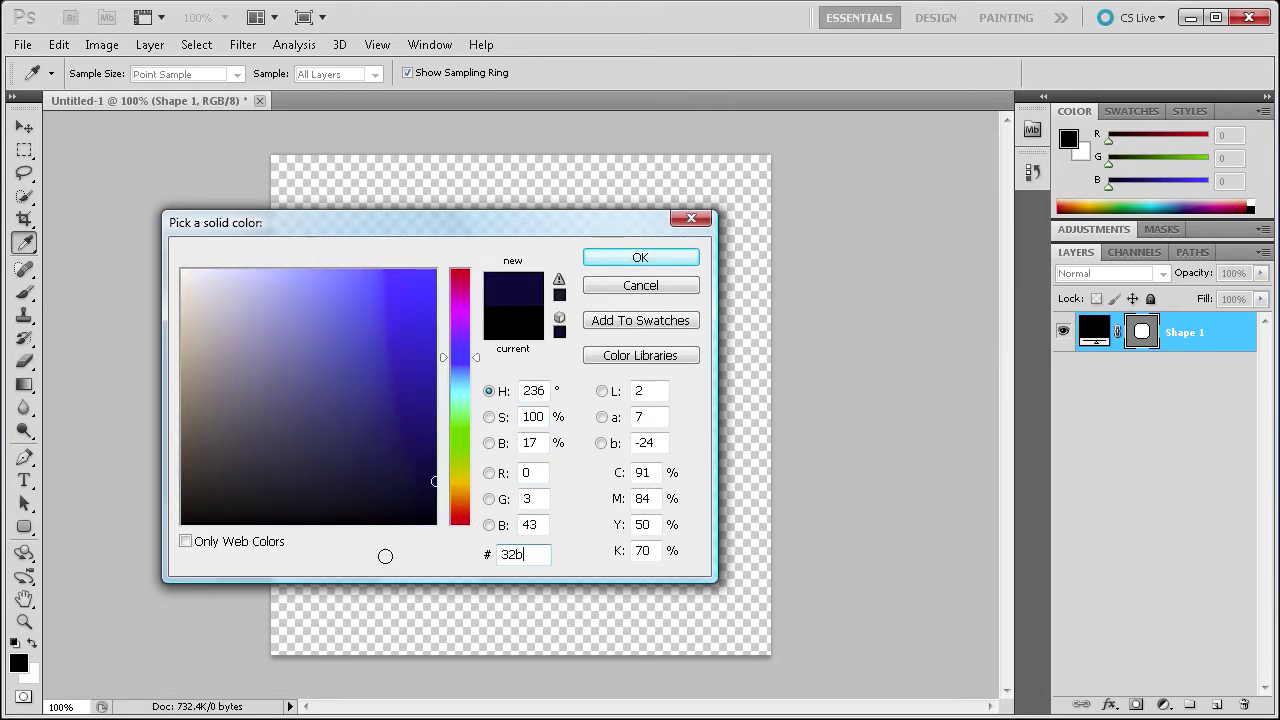
{"action": "type", "text": "4d"}
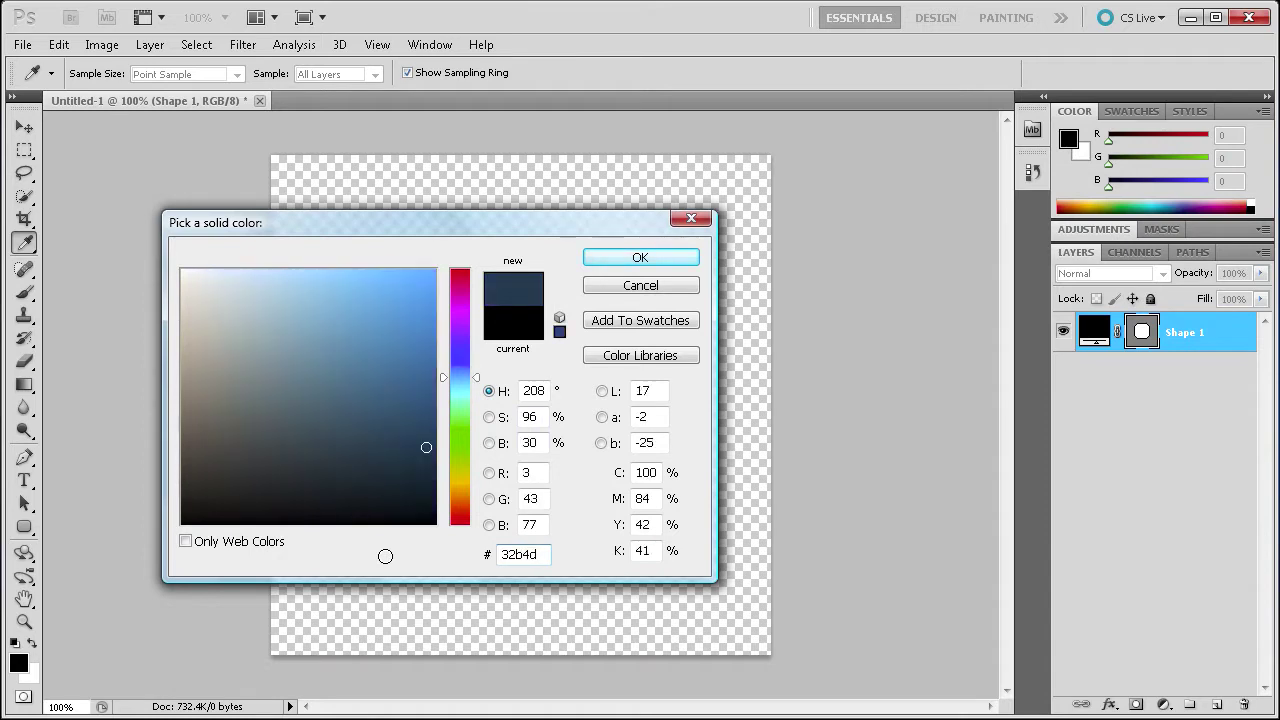
{"action": "type", "text": "7"}
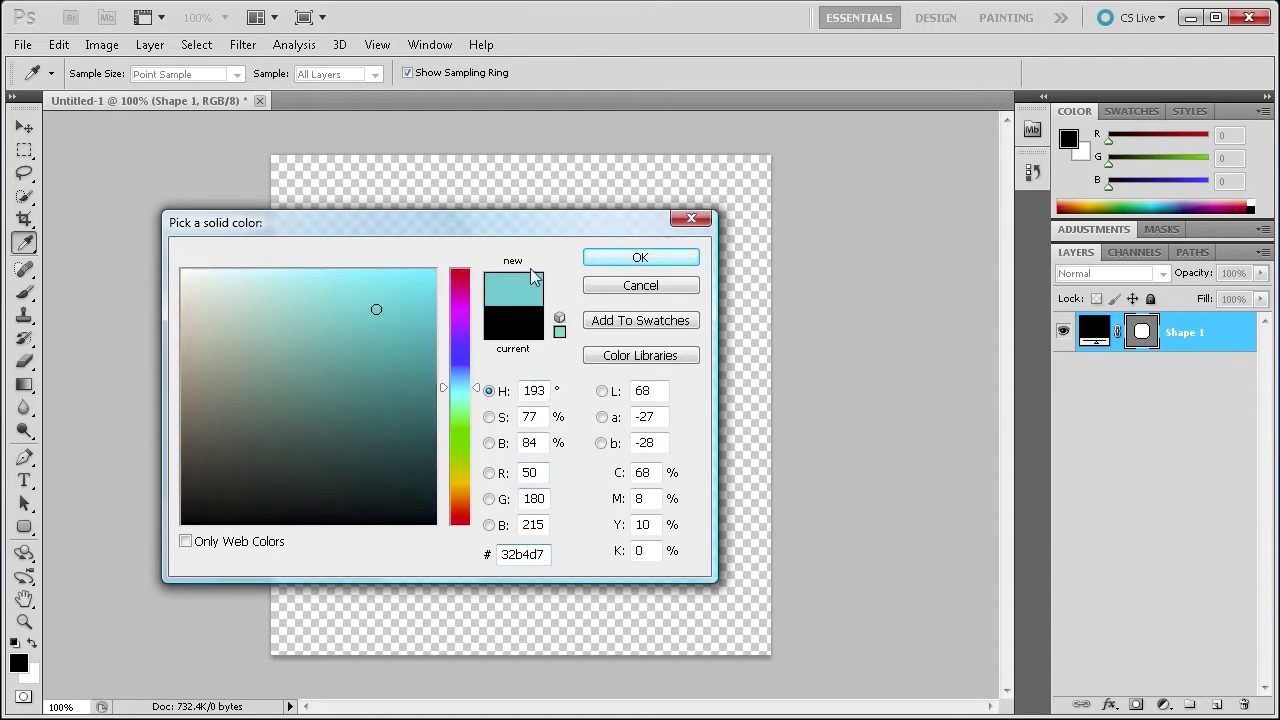
{"action": "left_click_drag", "start_coordinate": [550, 553], "coordinate": [458, 546]}
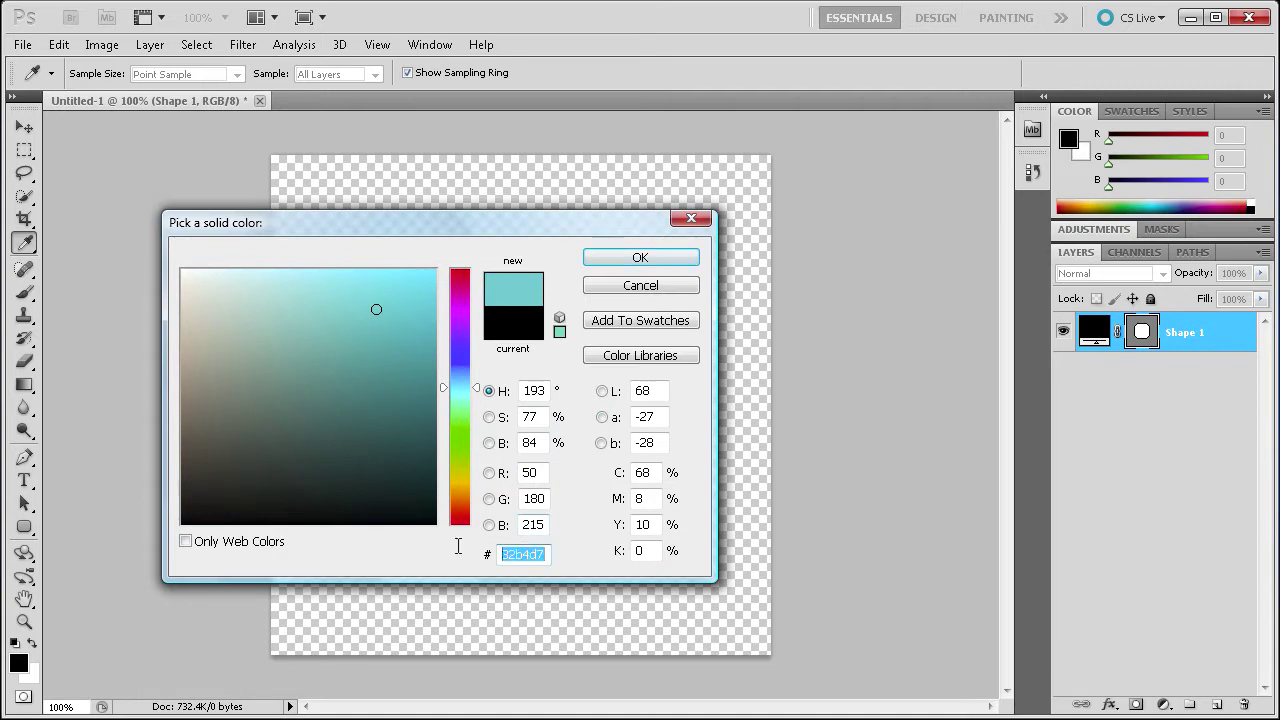
{"action": "left_click", "coordinate": [632, 260]}
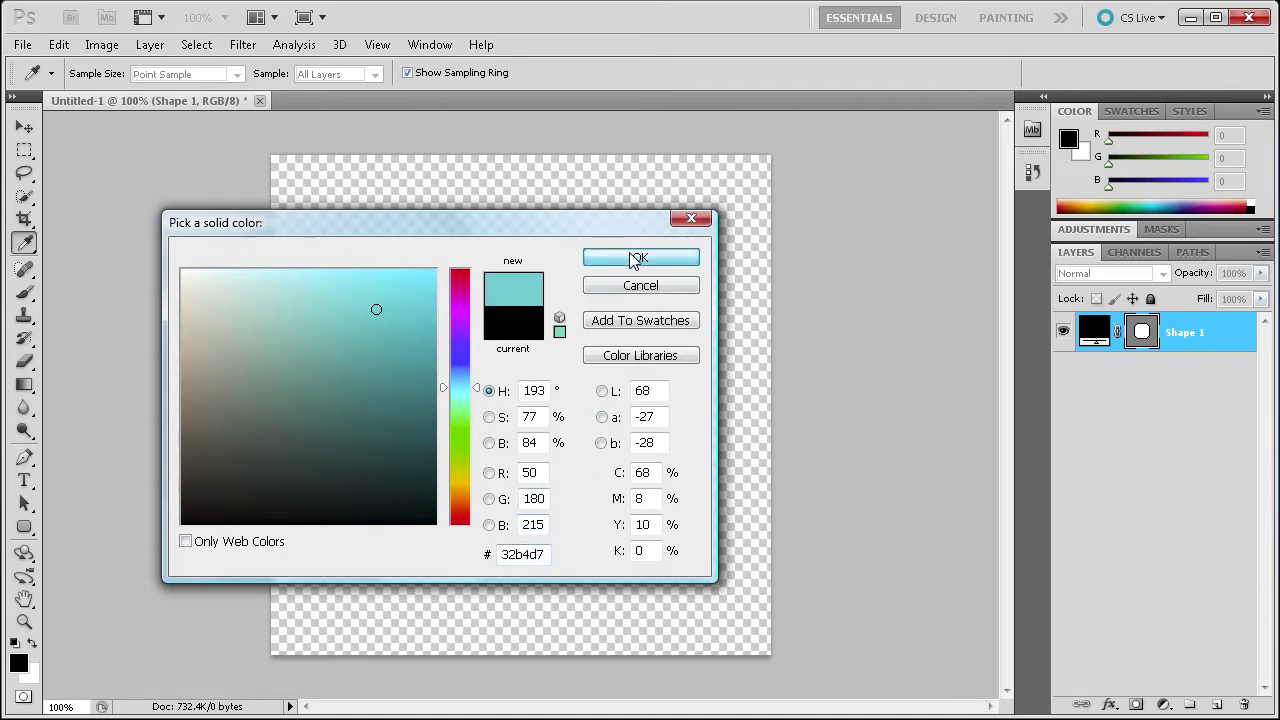
{"action": "key", "text": "v"}
Duplicate the Shape 1 layer and set the copy's fill color to #7fd0e7.
{"action": "left_click_drag", "start_coordinate": [1203, 337], "coordinate": [1216, 704]}
{"action": "double_click", "coordinate": [1093, 331]}
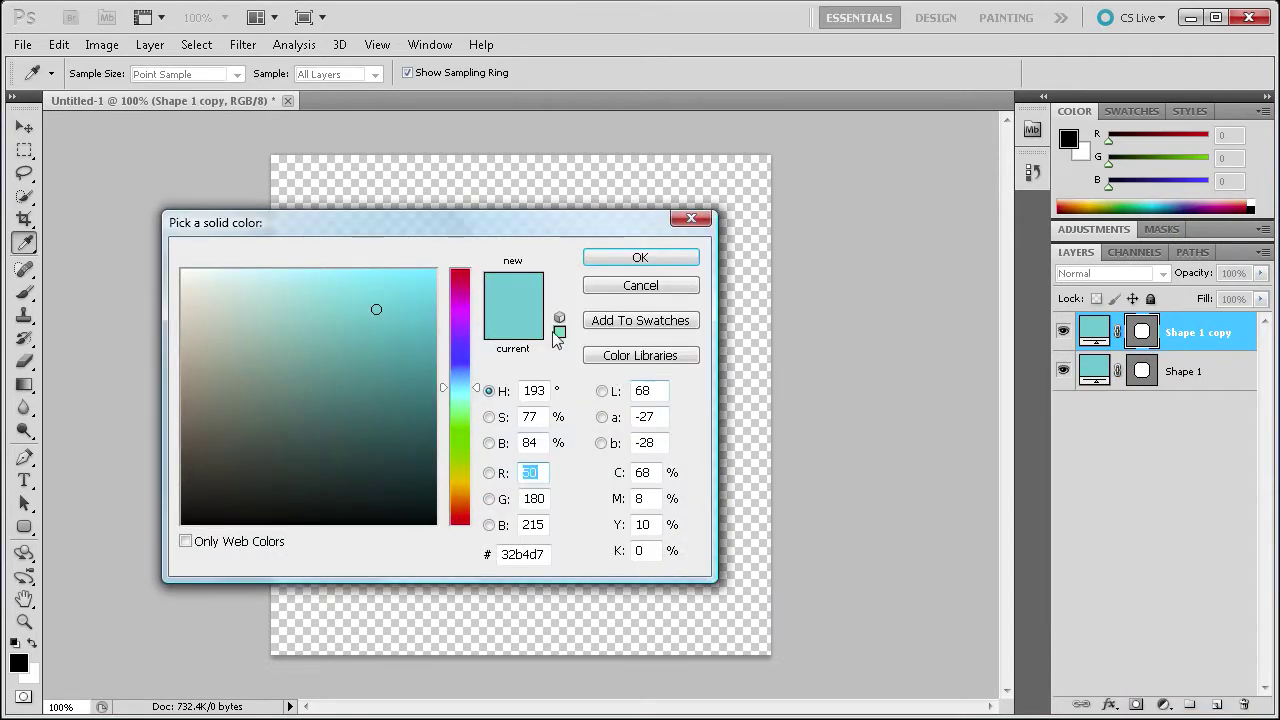
{"action": "left_click", "coordinate": [545, 552]}
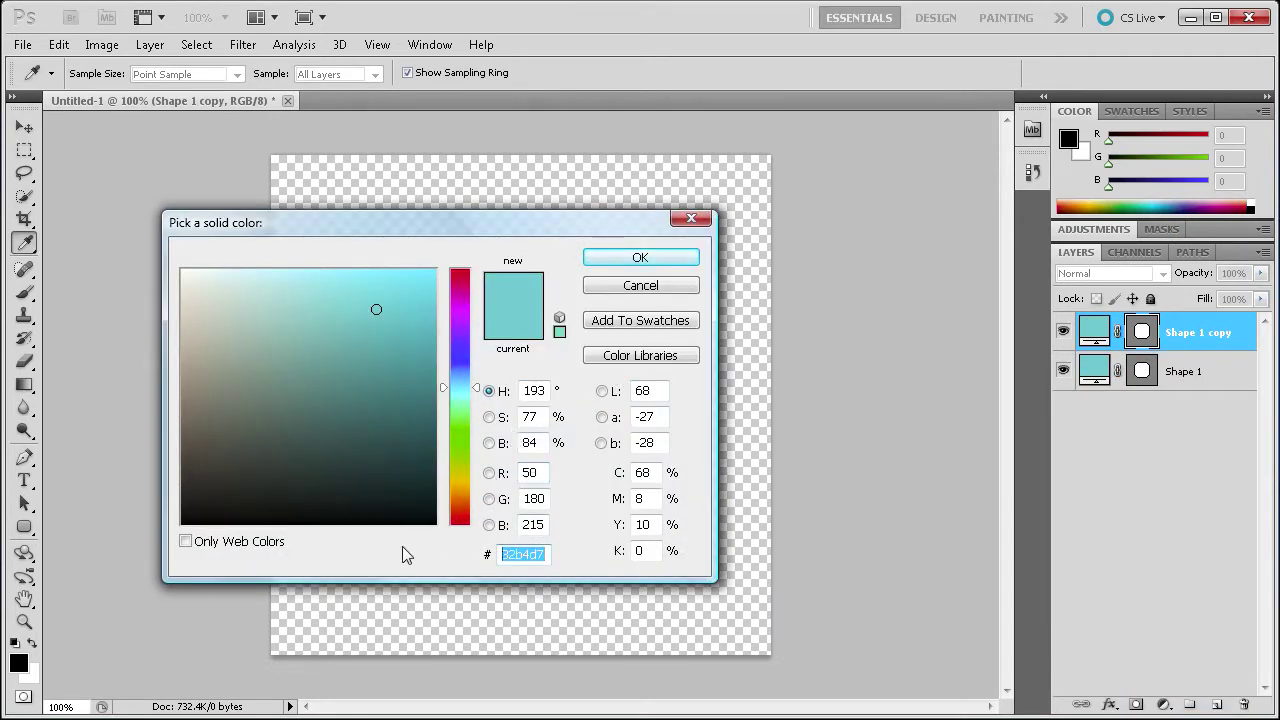
{"action": "type", "text": "7"}
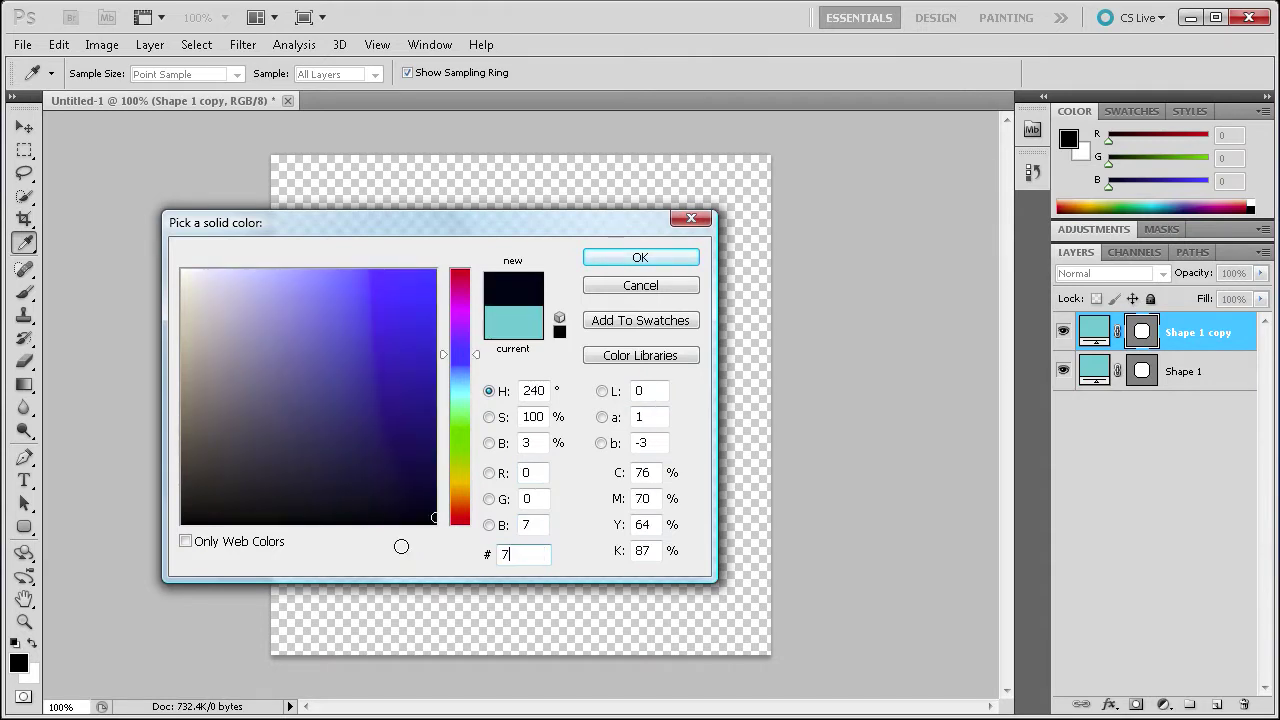
{"action": "type", "text": "fd"}
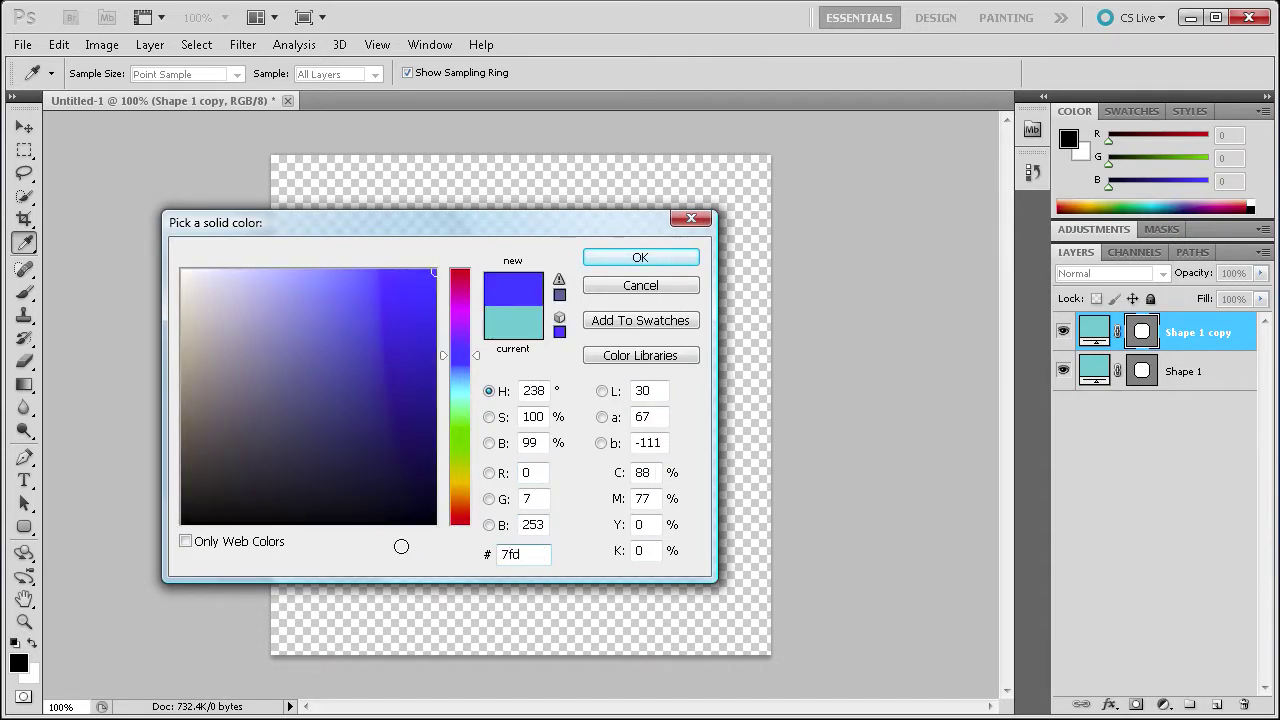
{"action": "type", "text": "0e7"}
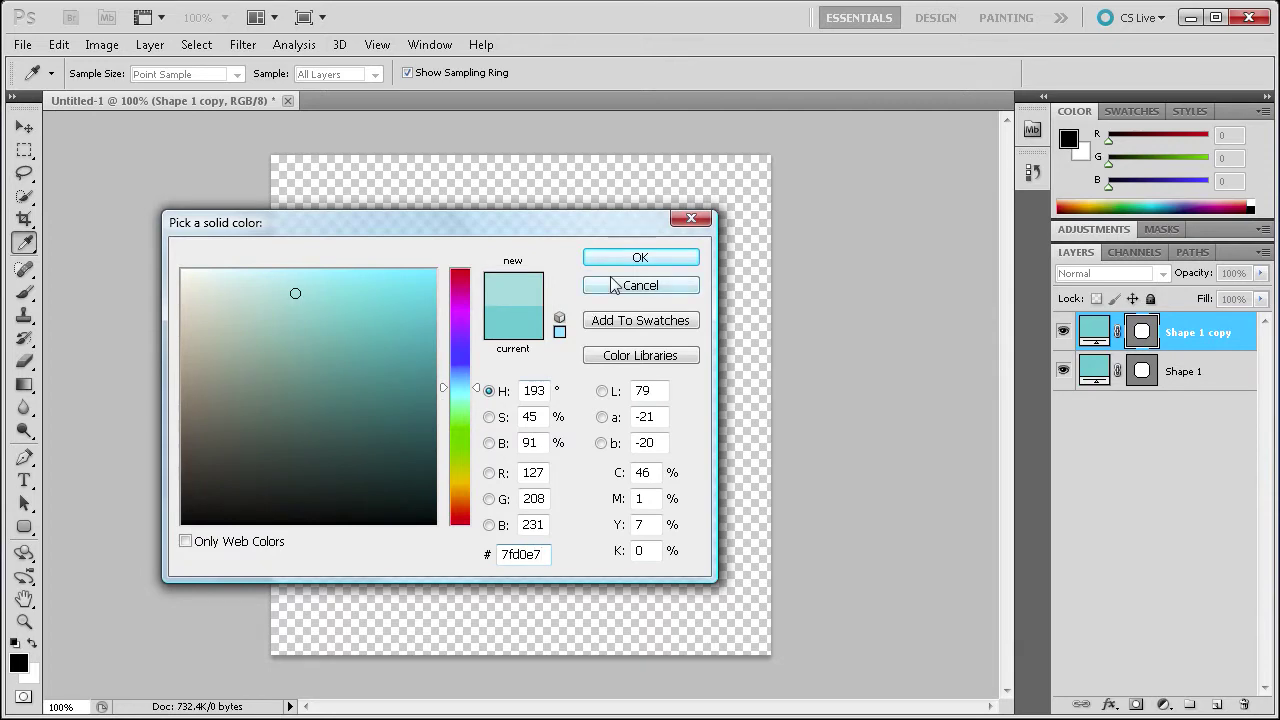
{"action": "left_click", "coordinate": [650, 260]}
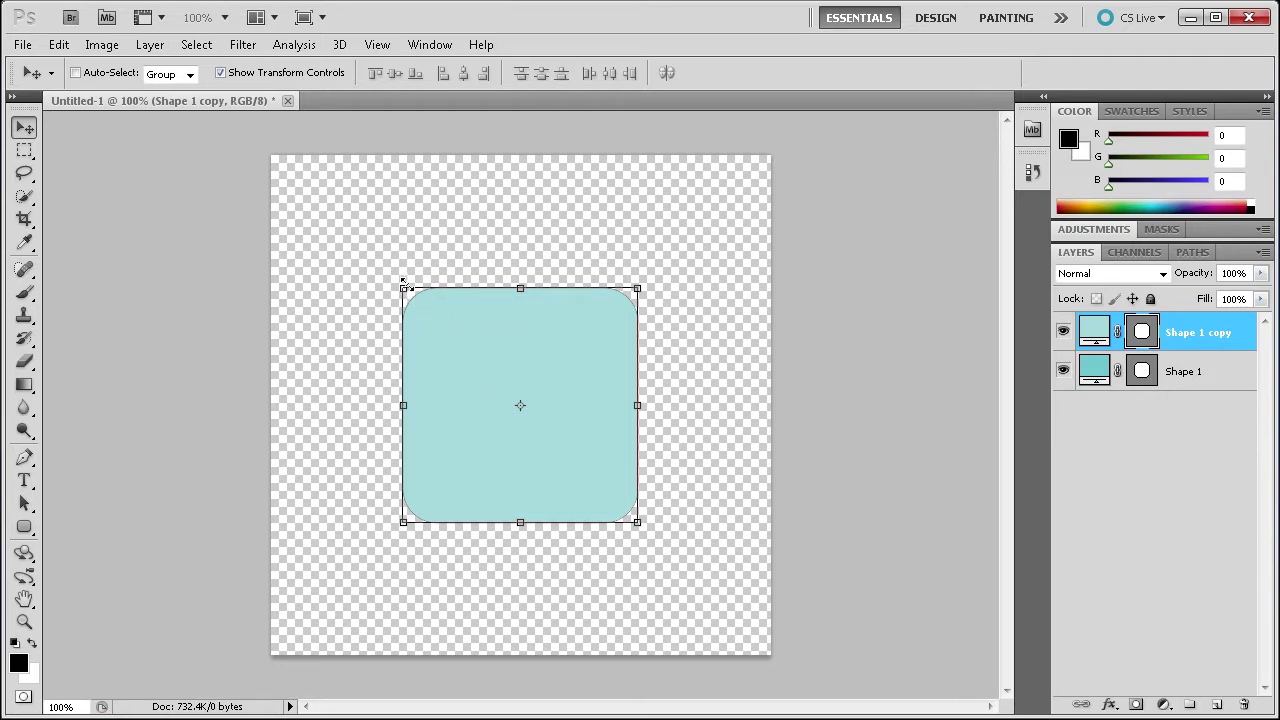
Scale the light blue copy about its centre to about 222 px so it forms an even inset within the original square.
{"action": "left_click_drag", "start_coordinate": [401, 288], "coordinate": [409, 293]}
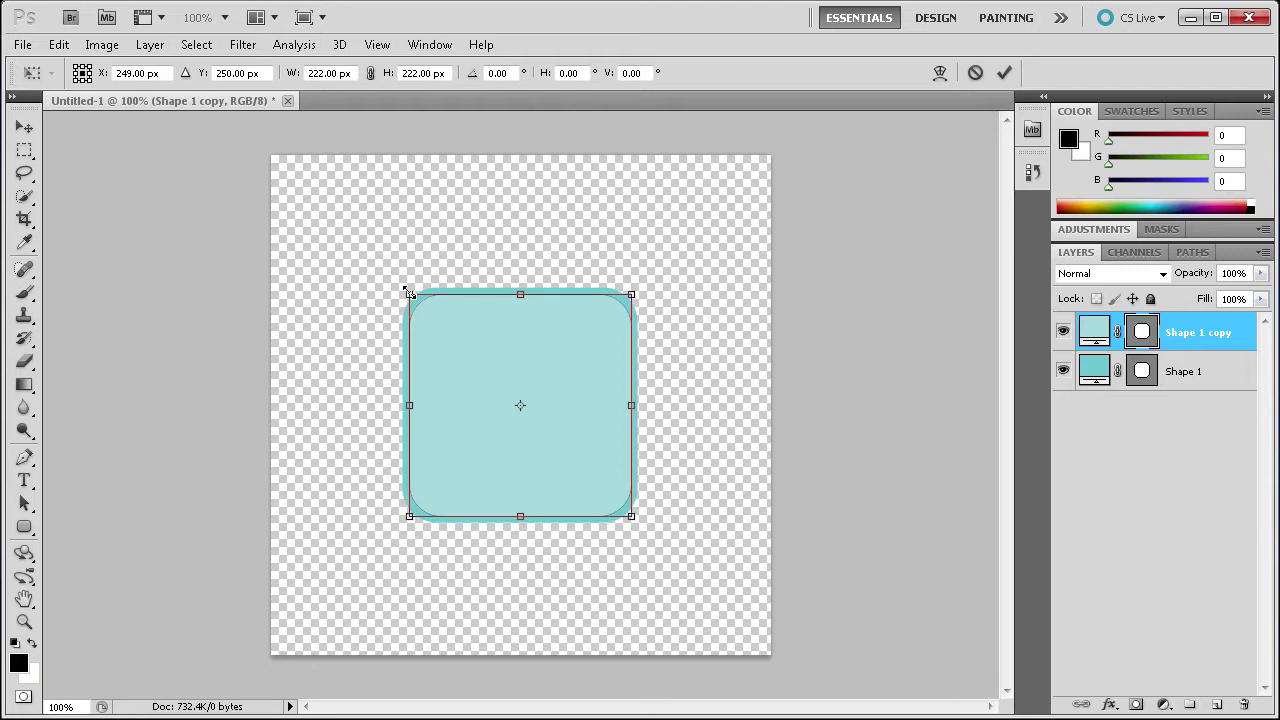
{"action": "left_click_drag", "start_coordinate": [409, 293], "coordinate": [409, 293]}
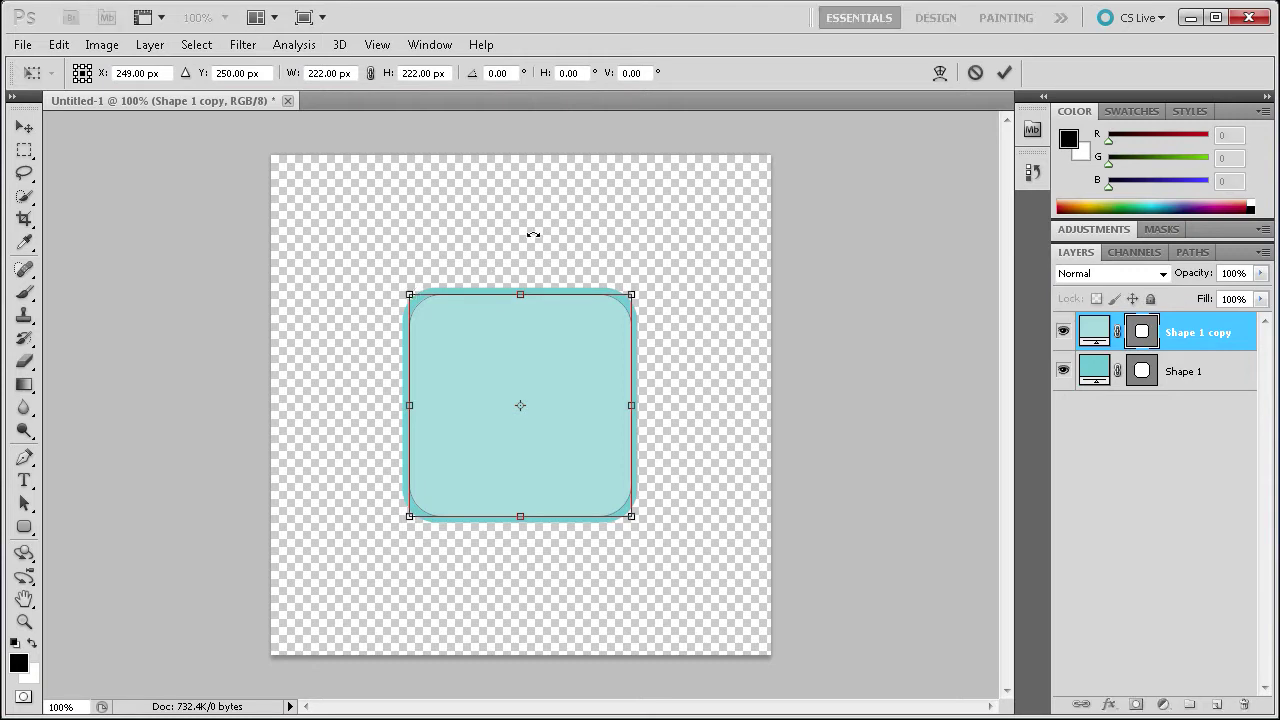
{"action": "left_click", "coordinate": [1004, 72]}
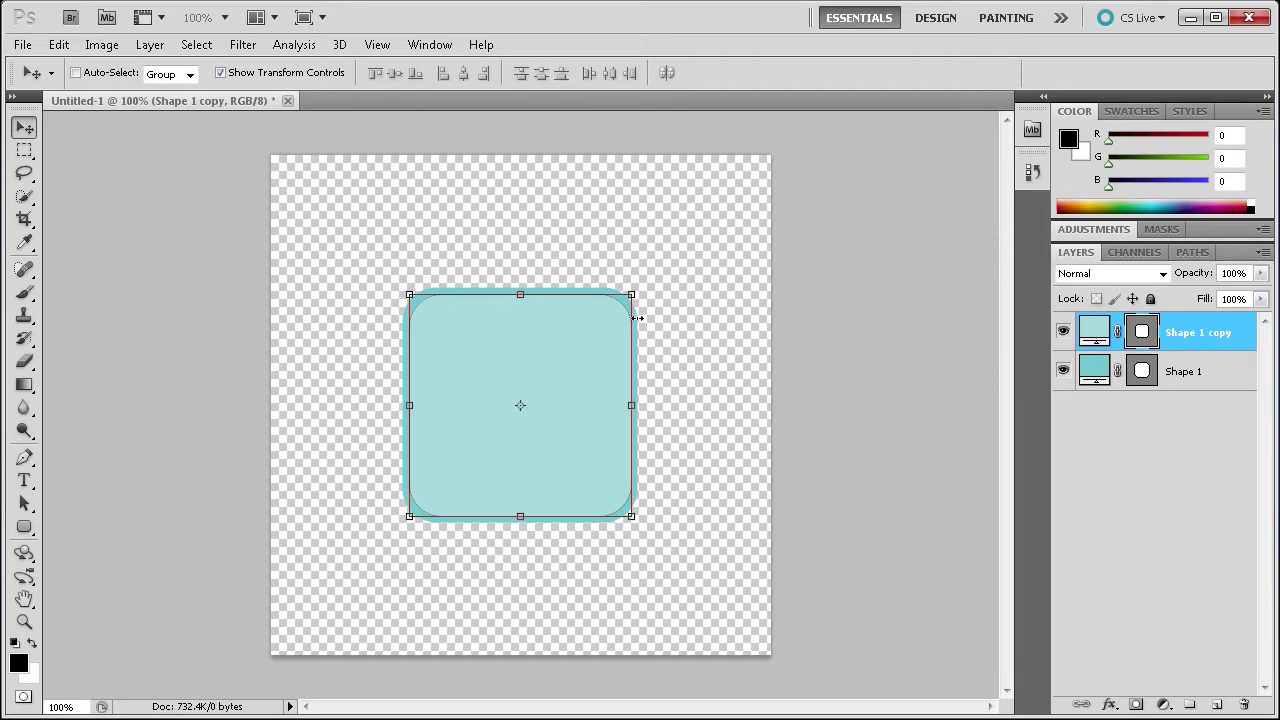
Duplicate the Shape 1 copy layer and fill the duplicate with the darker blue sampled from the outer square's border.
{"action": "left_click_drag", "start_coordinate": [1183, 334], "coordinate": [1217, 707]}
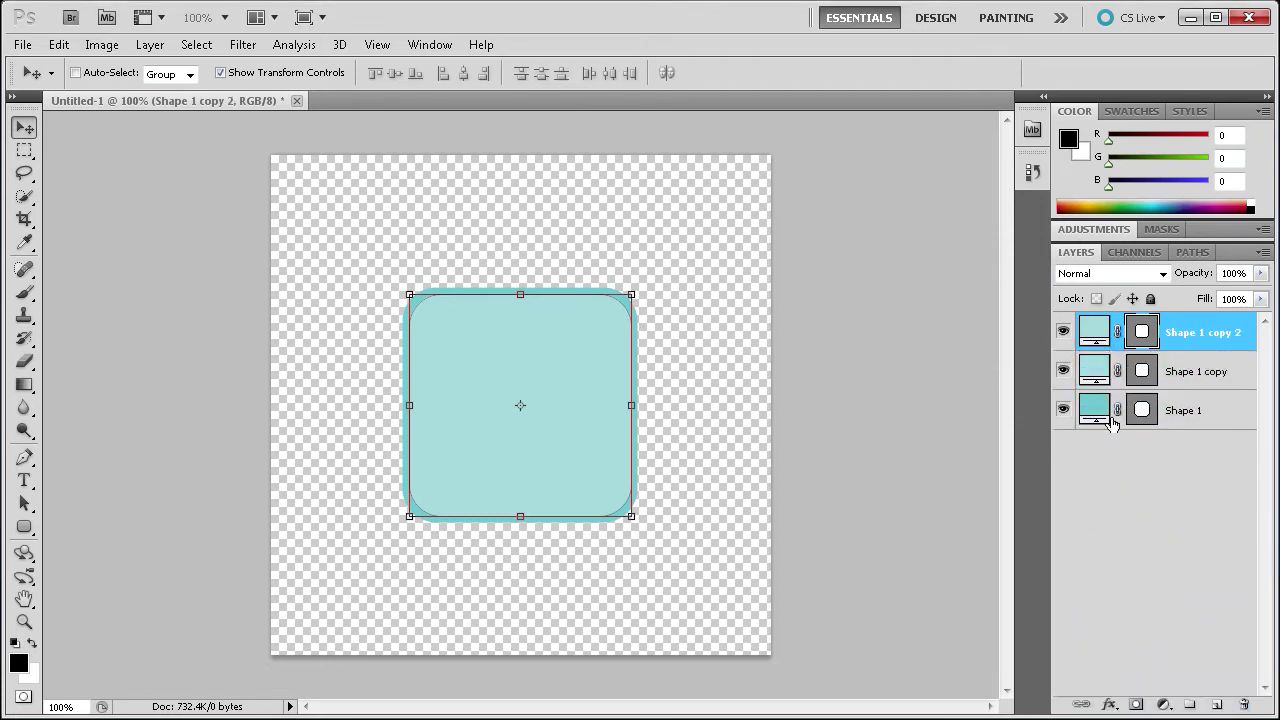
{"action": "double_click", "coordinate": [1091, 335]}
{"action": "left_click_drag", "start_coordinate": [463, 225], "coordinate": [67, 119]}
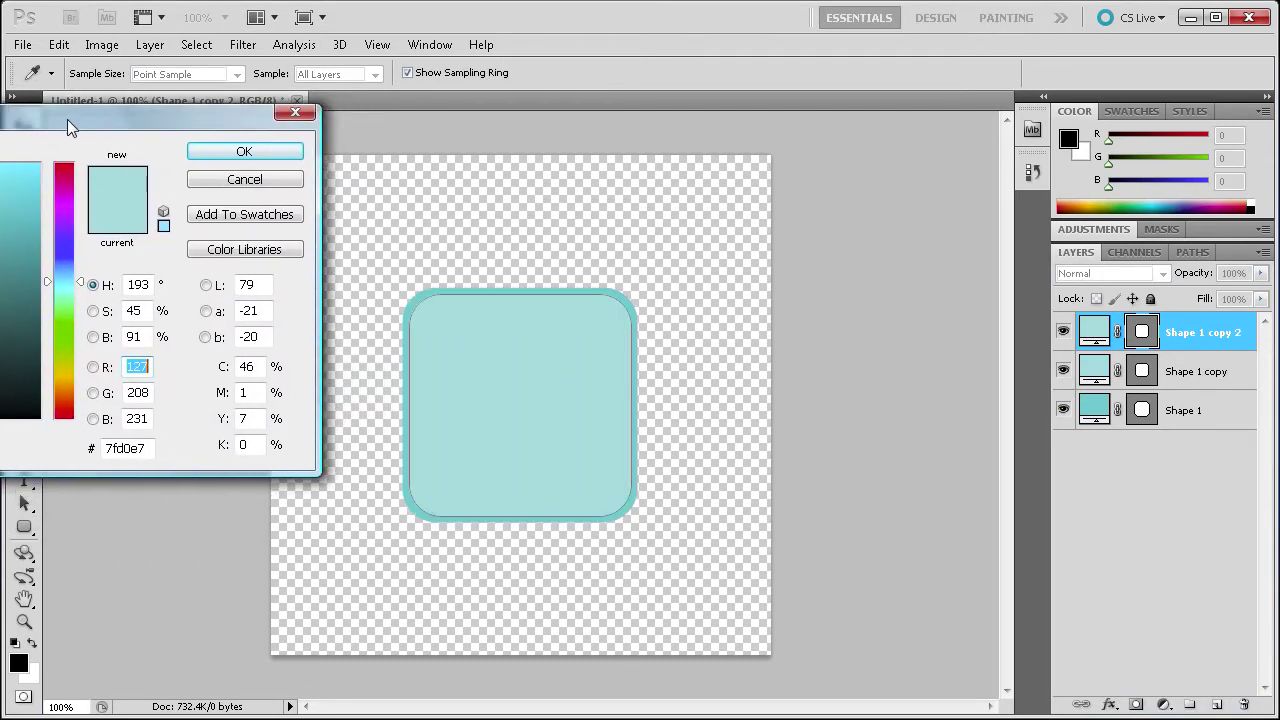
{"action": "left_click", "coordinate": [410, 438]}
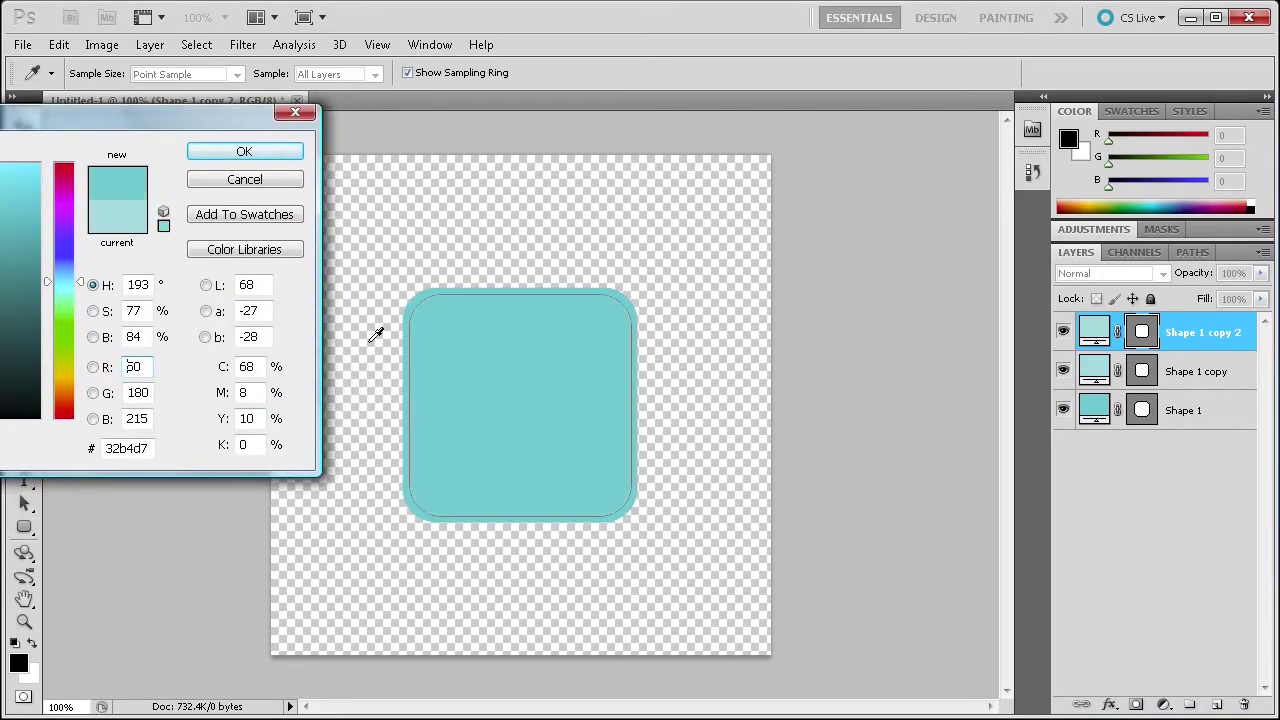
{"action": "left_click", "coordinate": [225, 154]}
{"action": "key", "text": "v"}
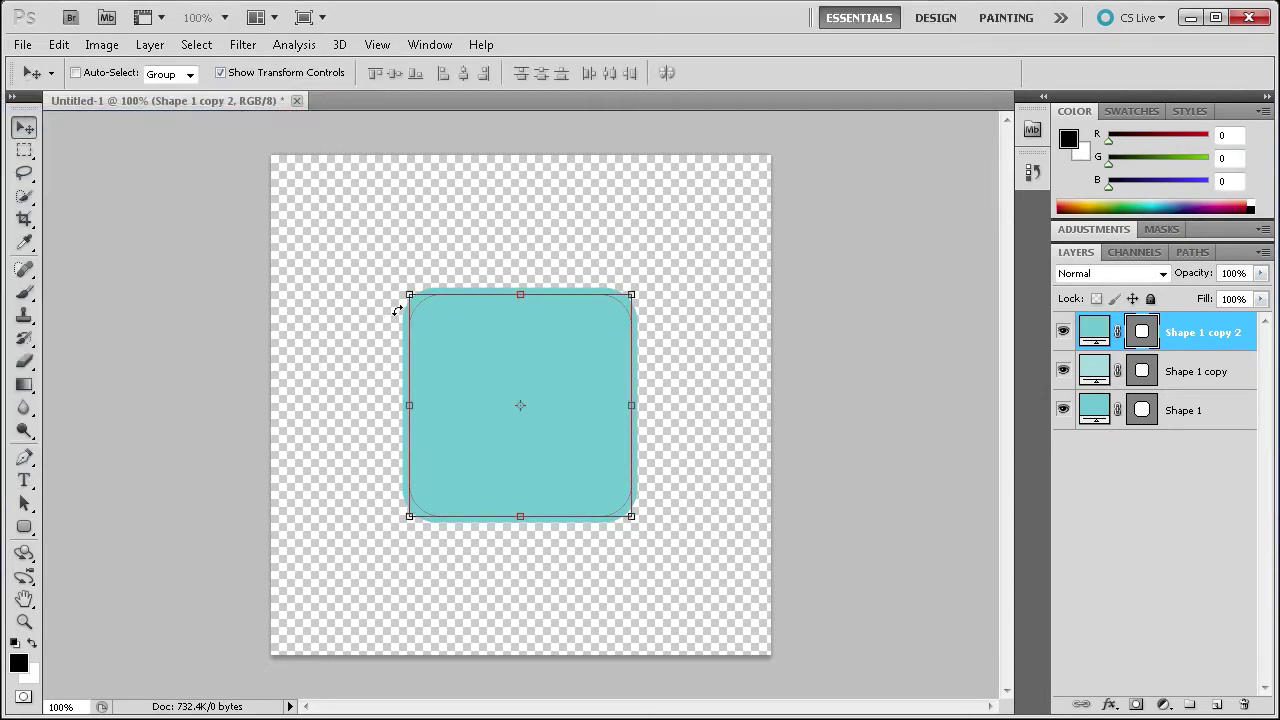
Scale the Shape 1 copy 2 layer about its centre to about 207 px so it forms an even inset within the lighter square.
{"action": "left_click_drag", "start_coordinate": [409, 293], "coordinate": [416, 299]}
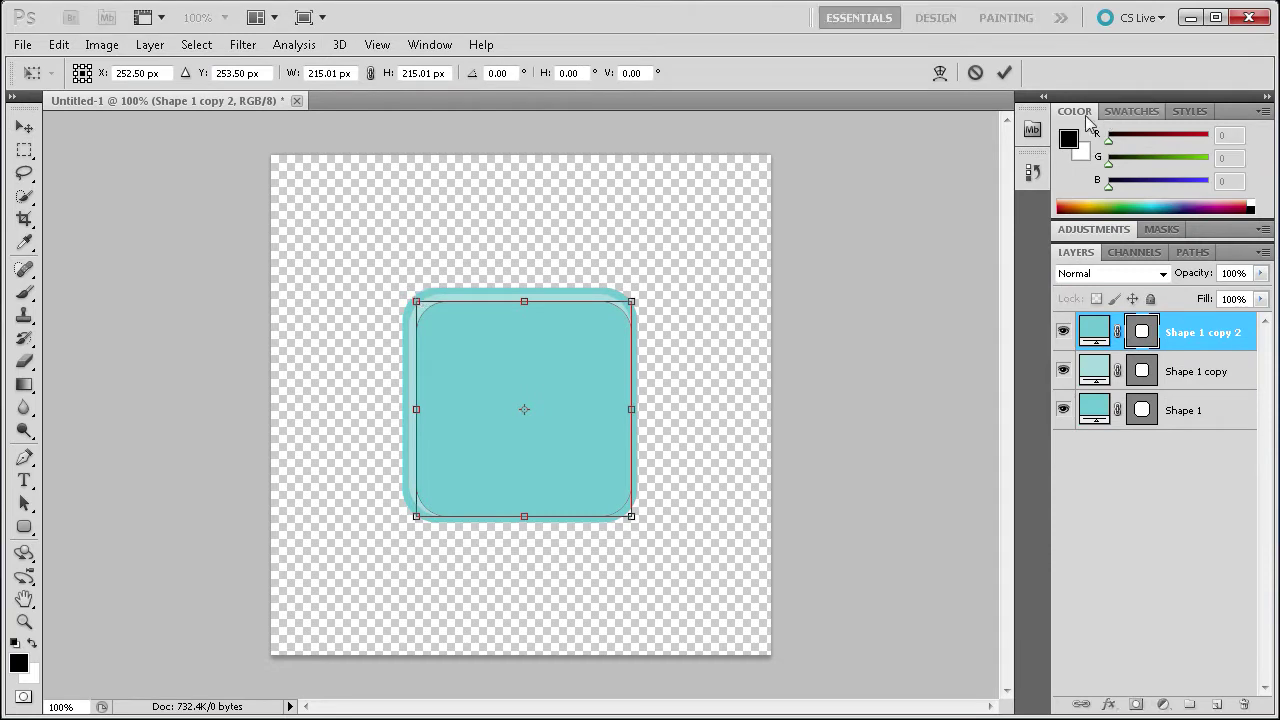
{"action": "left_click", "coordinate": [975, 72]}
{"action": "left_click", "coordinate": [410, 295]}
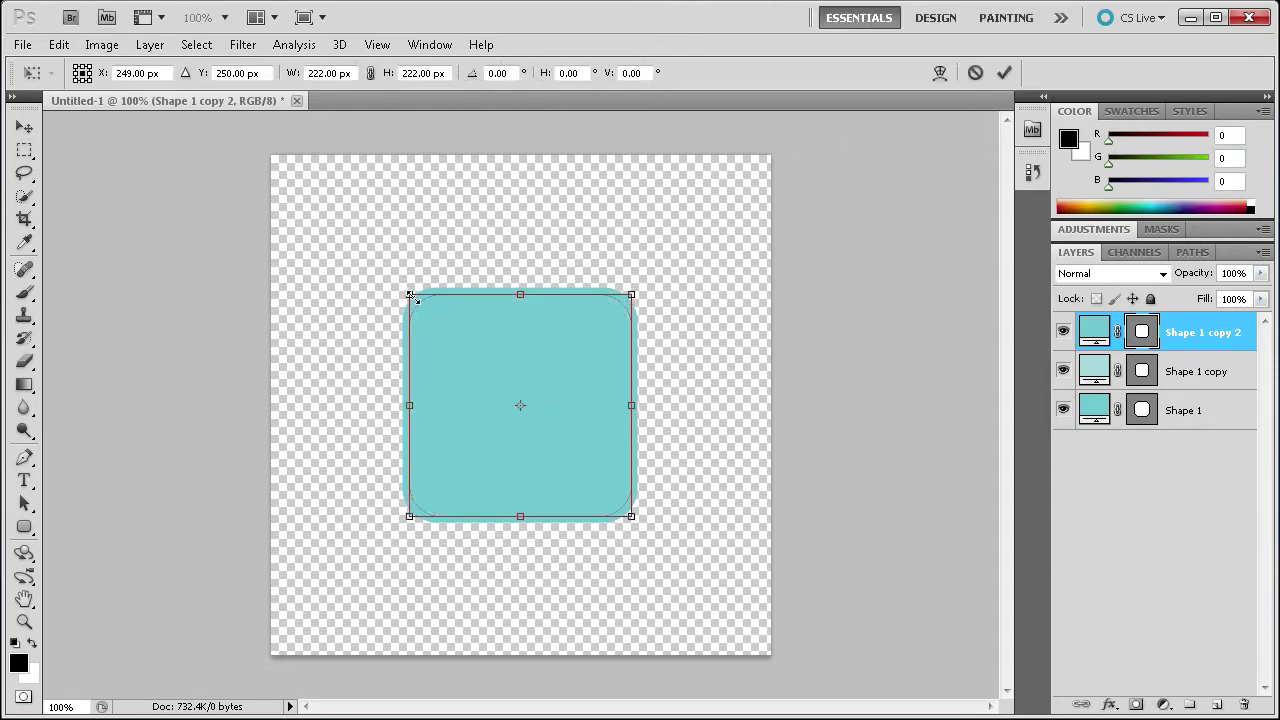
{"action": "left_click_drag", "start_coordinate": [410, 297], "coordinate": [414, 307]}
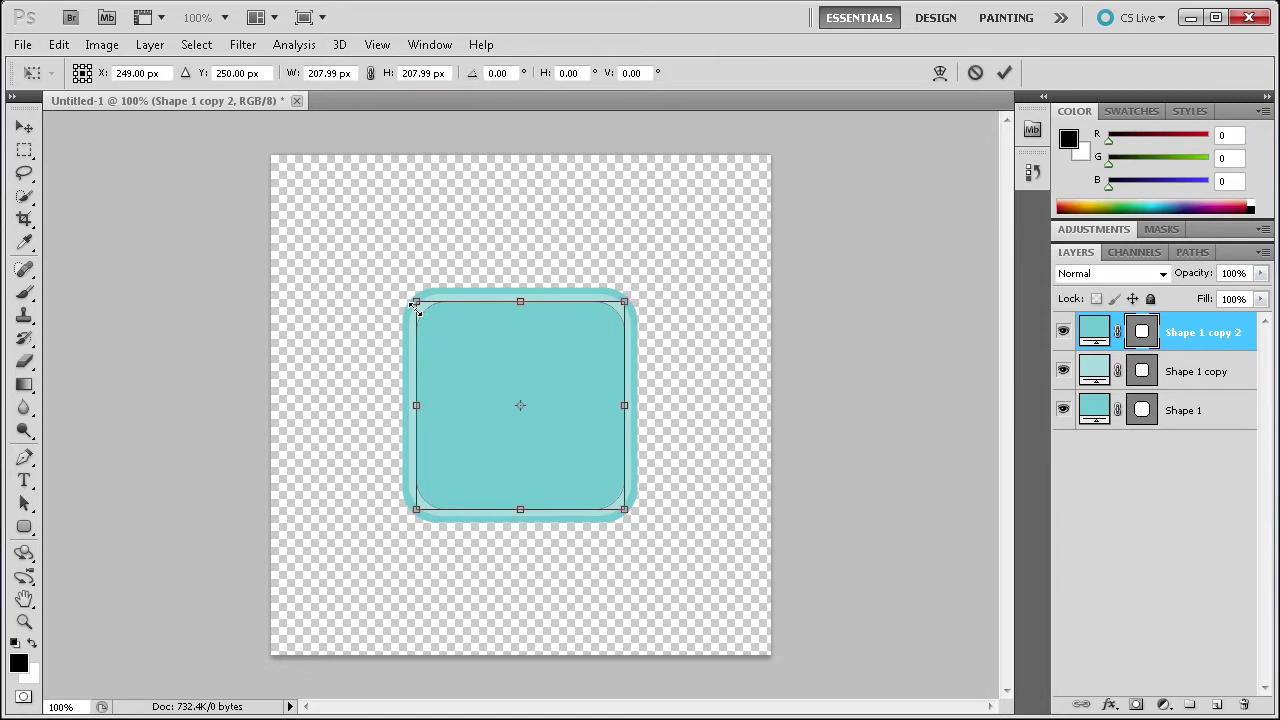
{"action": "left_click_drag", "start_coordinate": [416, 307], "coordinate": [419, 306]}
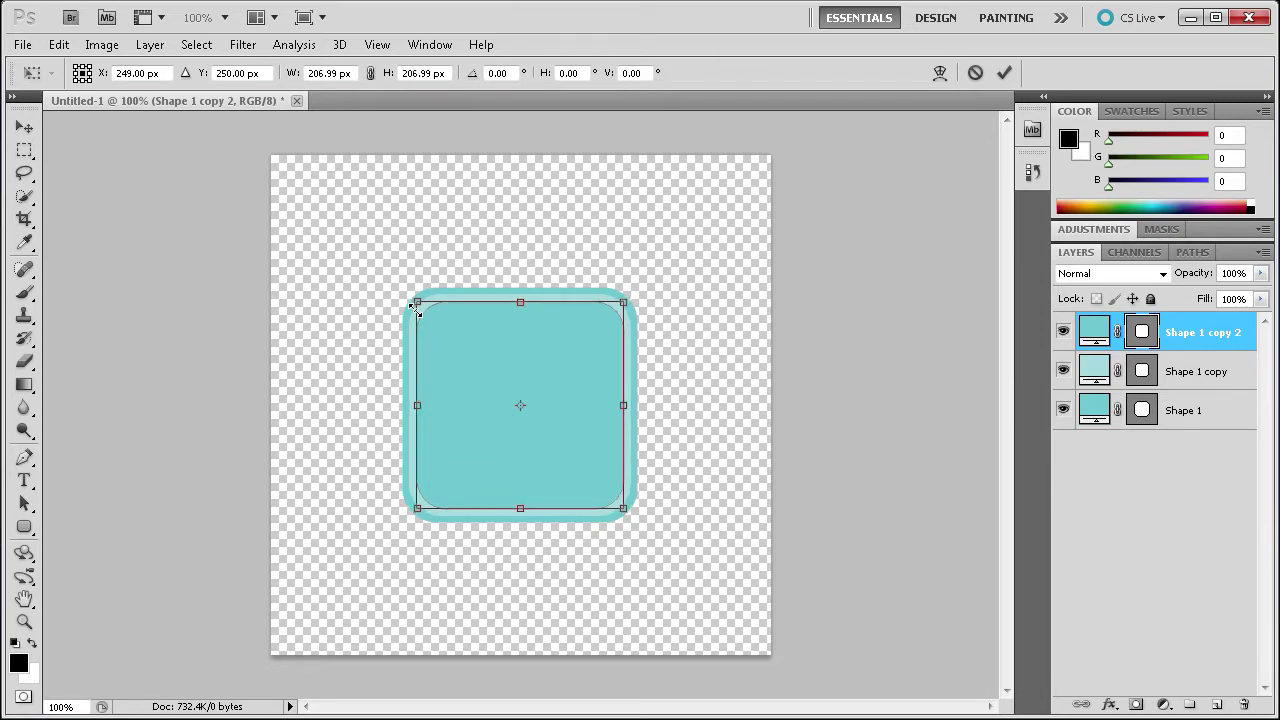
{"action": "left_click", "coordinate": [1003, 73]}
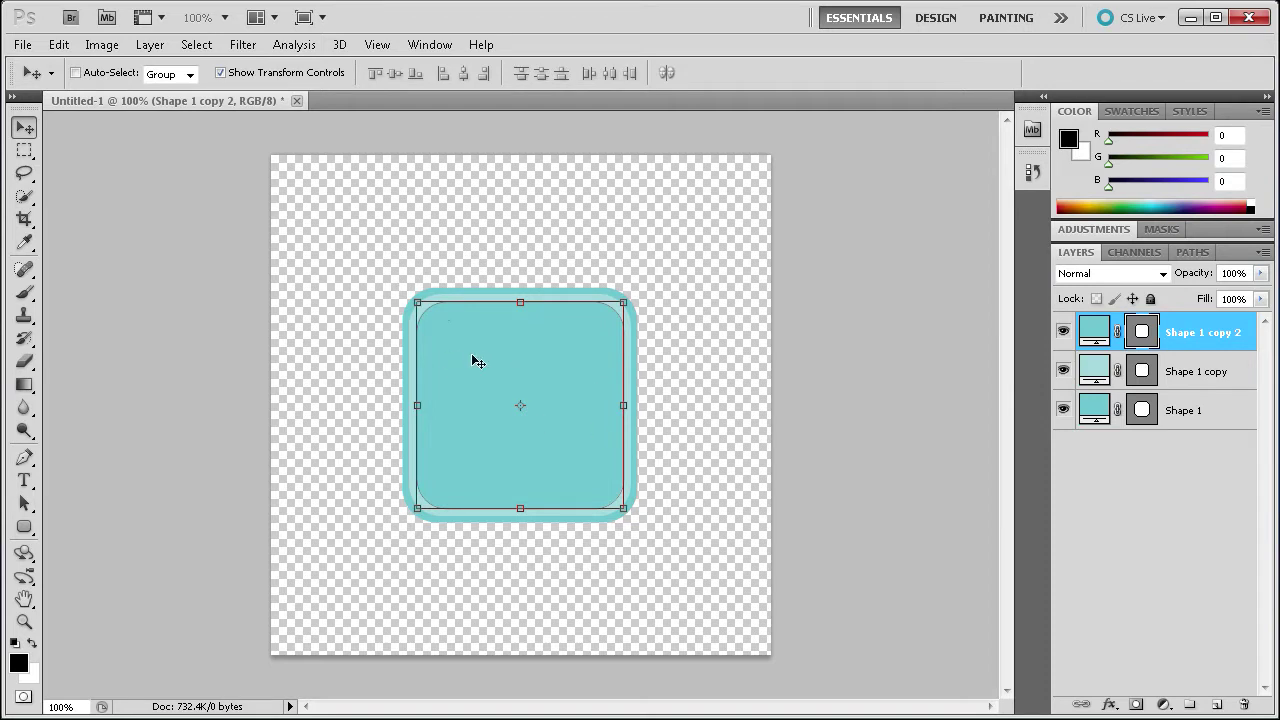
{"action": "left_click", "coordinate": [24, 150]}
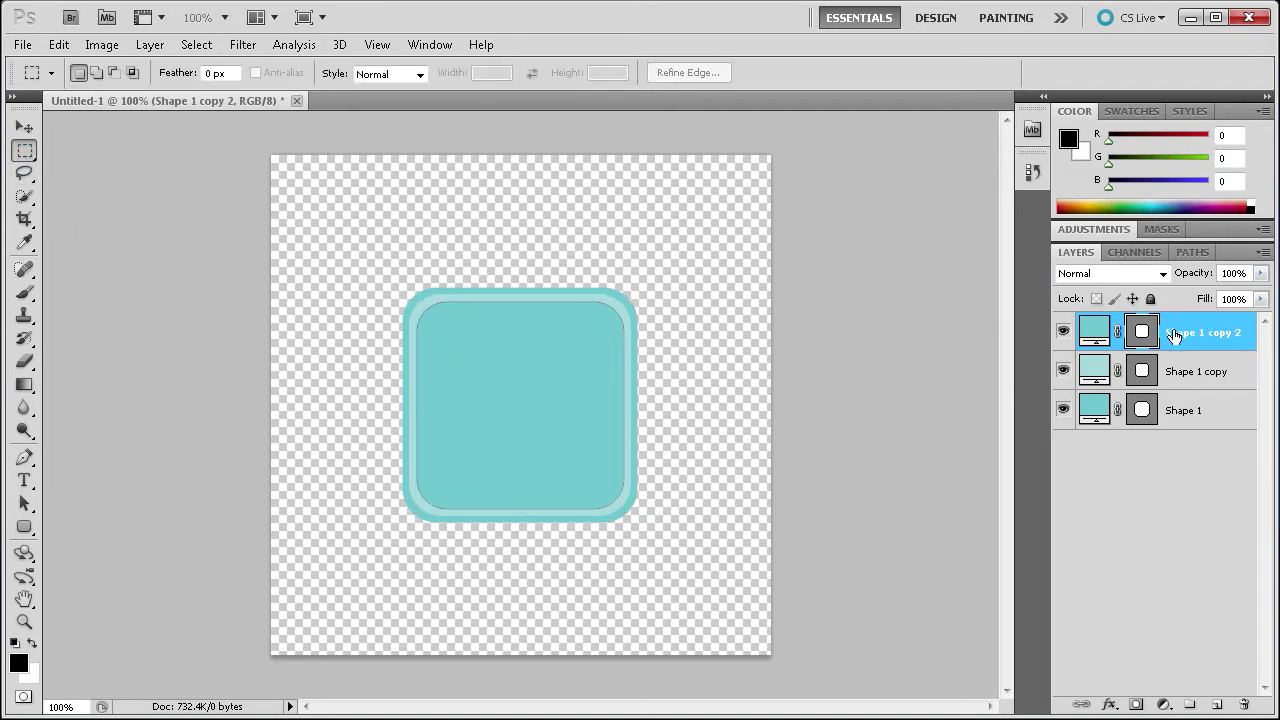
Make white the foreground color and add a letter "t" text layer in PicoBlackAl at the canvas's left edge.
{"action": "key", "text": "v"}
{"action": "key", "text": "x"}
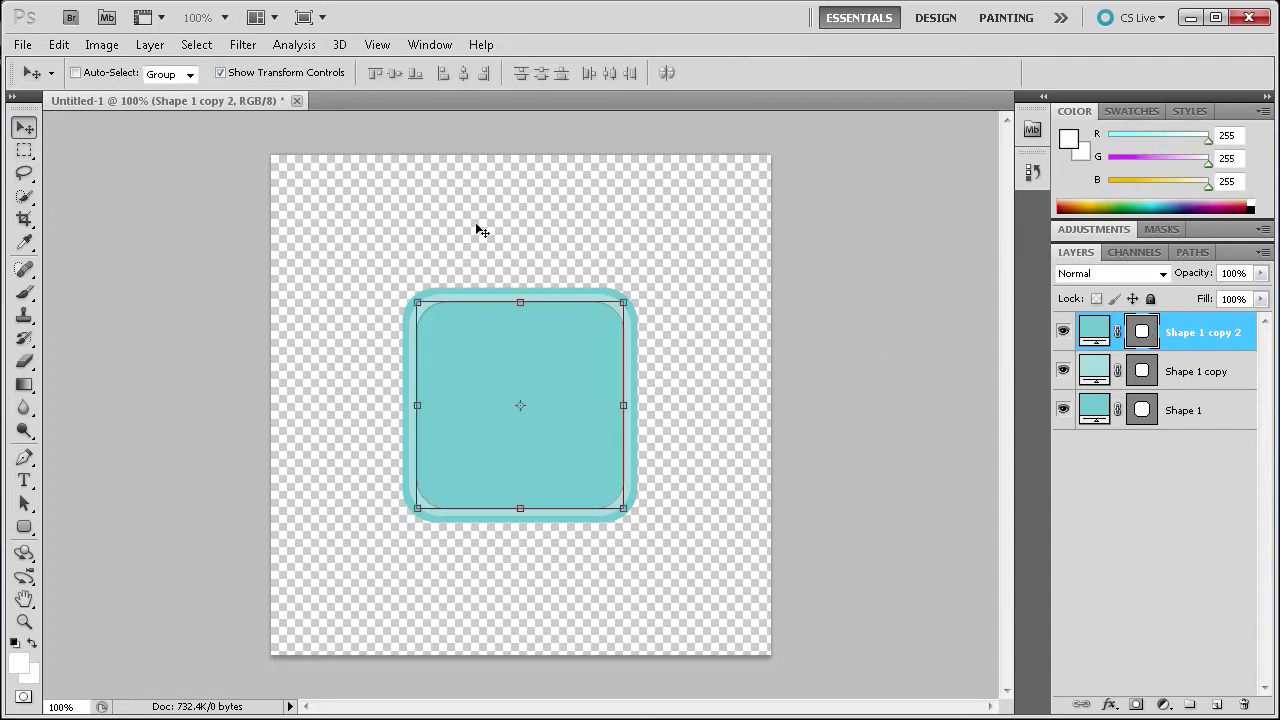
{"action": "left_click", "coordinate": [24, 482]}
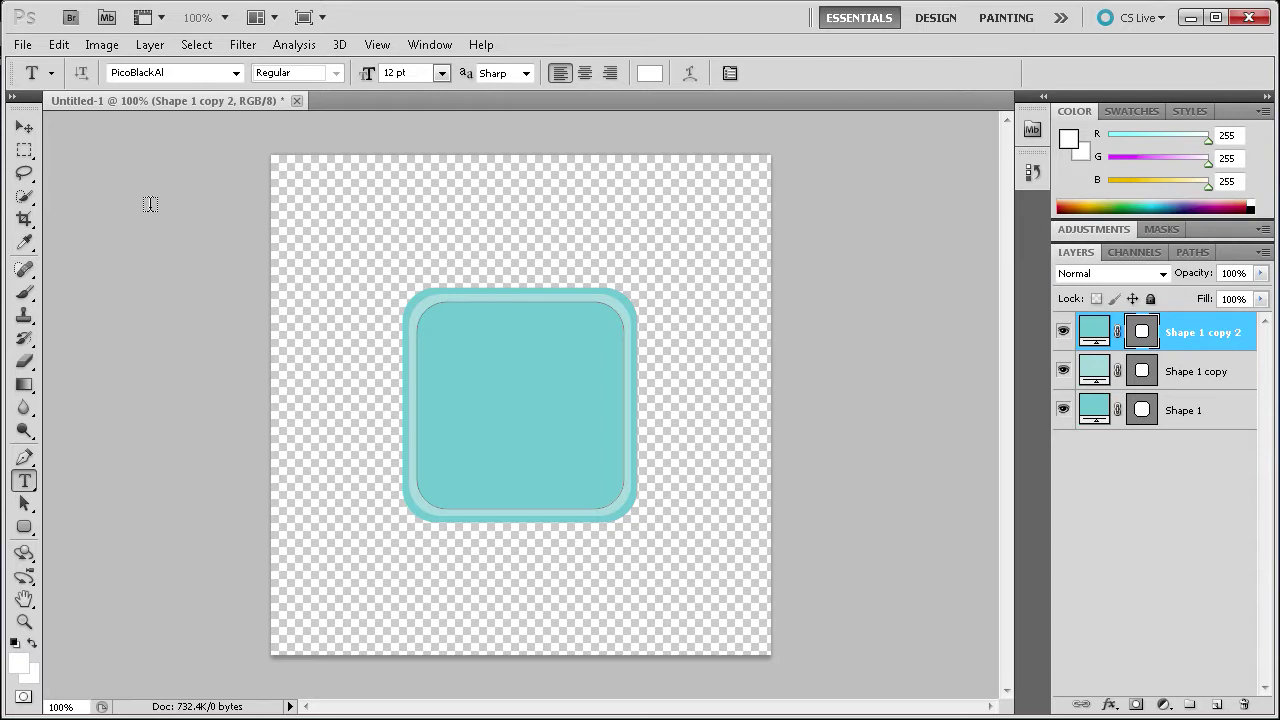
{"action": "left_click", "coordinate": [236, 74]}
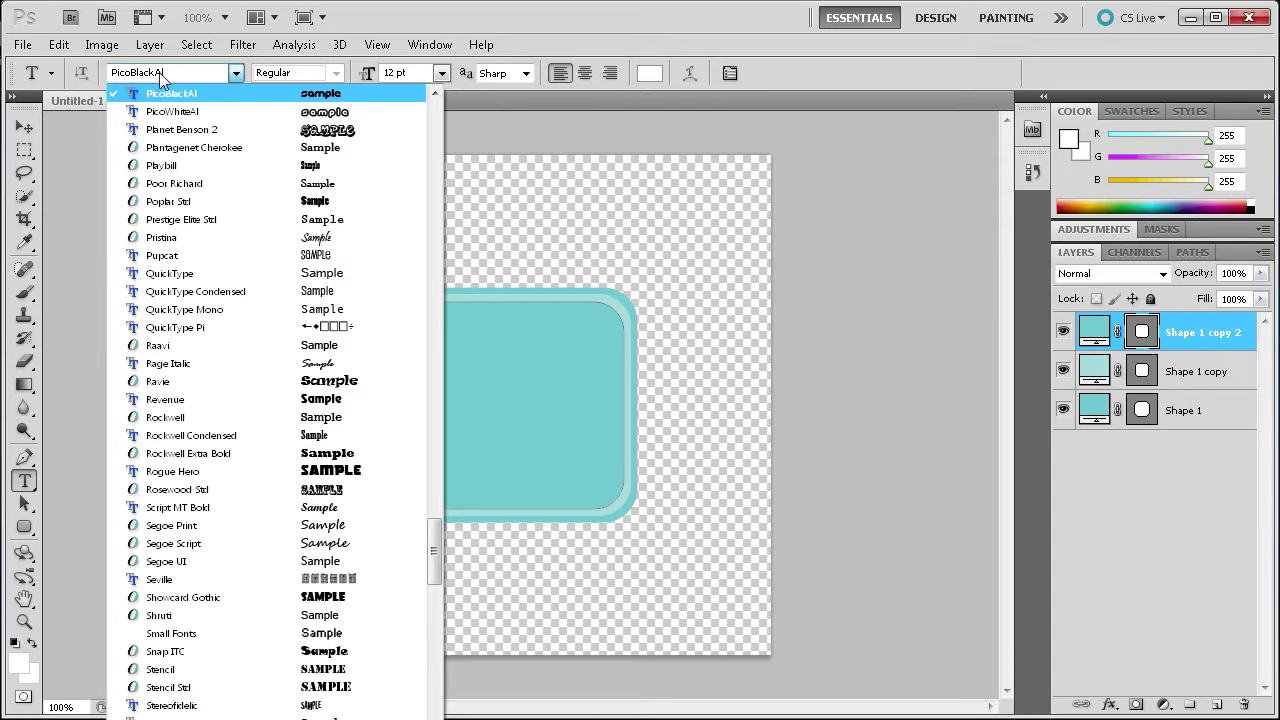
{"action": "key", "text": "Escape"}
{"action": "left_click", "coordinate": [262, 357]}
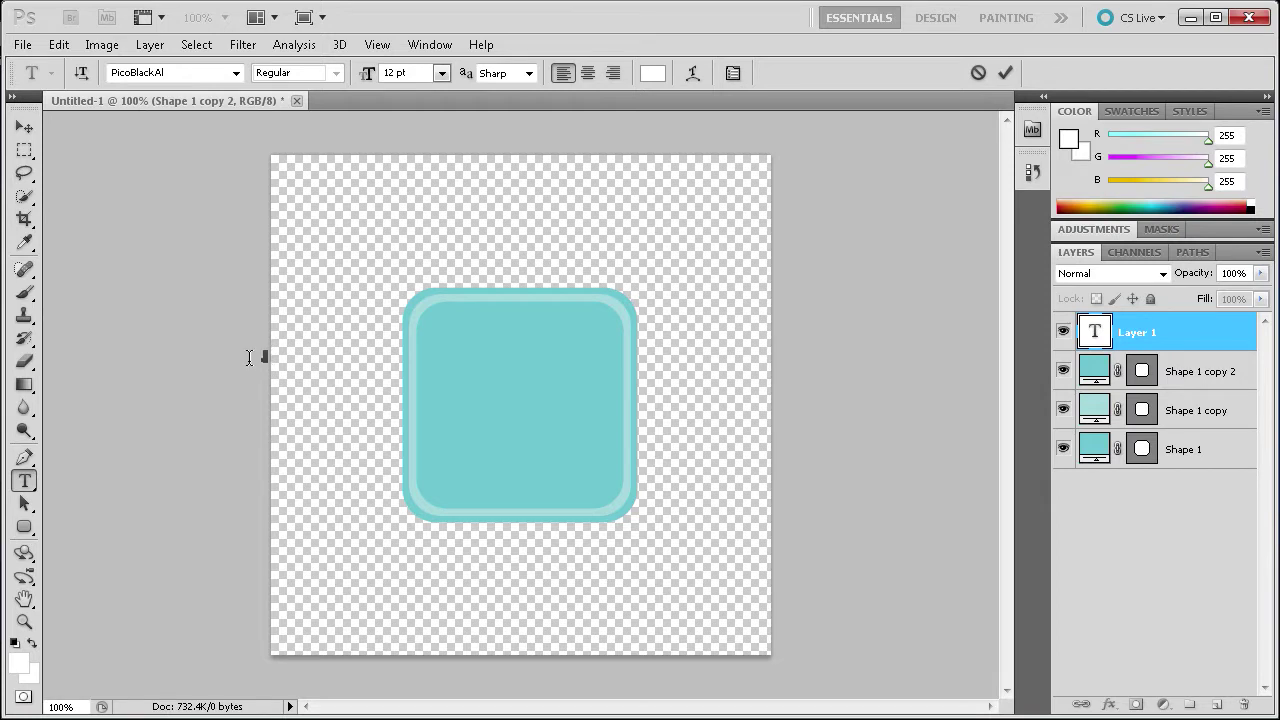
Set the letter t's font size to 200 pt and commit the text.
{"action": "left_click", "coordinate": [441, 73]}
{"action": "left_click", "coordinate": [438, 407]}
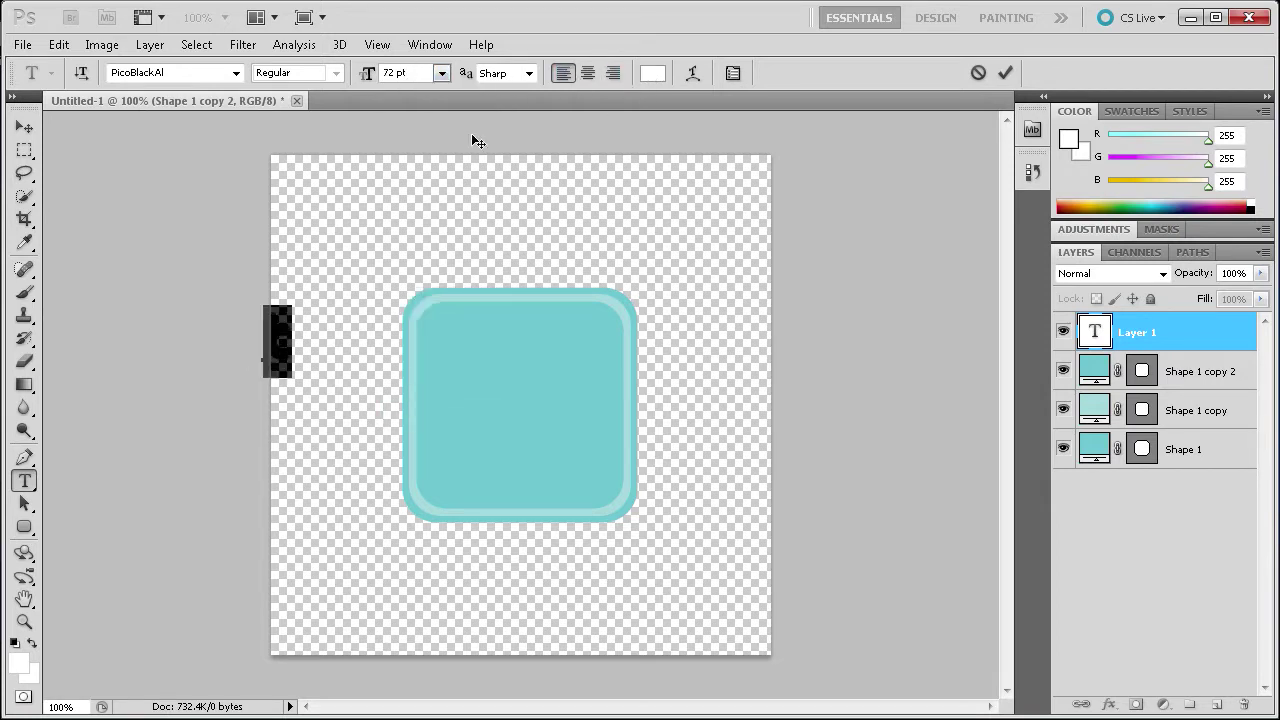
{"action": "left_click", "coordinate": [392, 72]}
{"action": "type", "text": "20"}
{"action": "key", "text": "Return"}
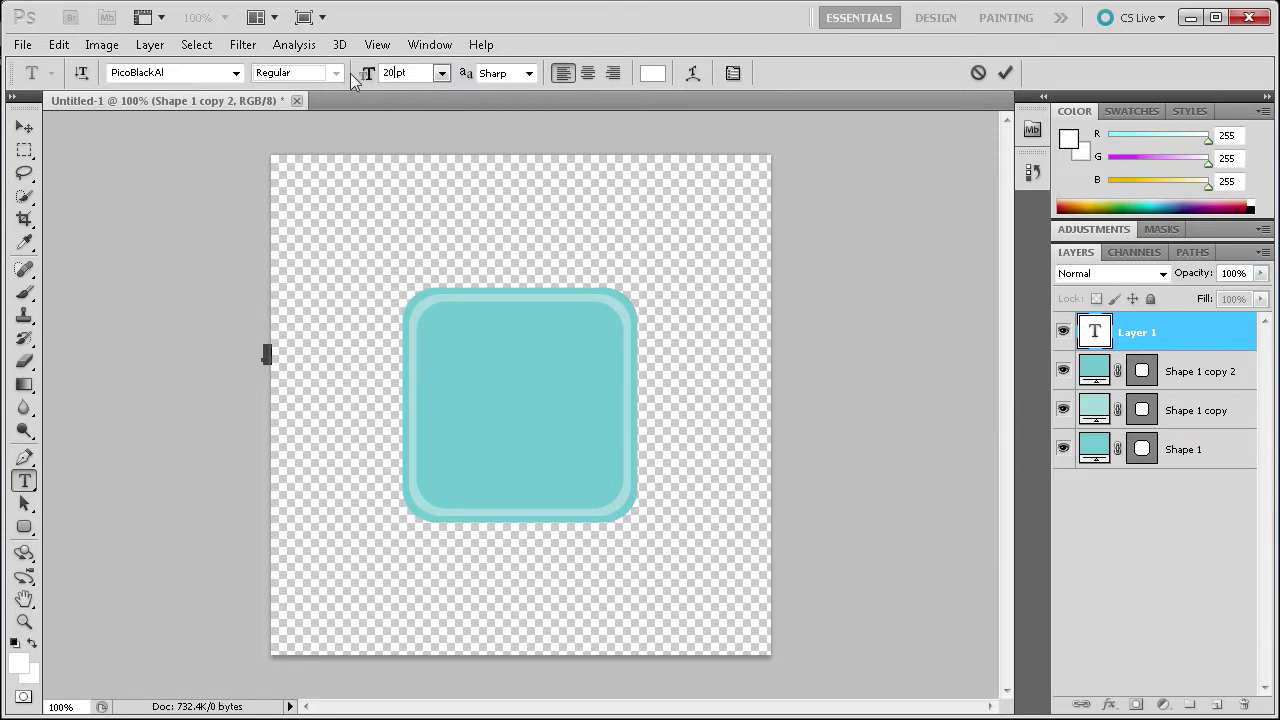
{"action": "type", "text": "200"}
{"action": "key", "text": "Return"}
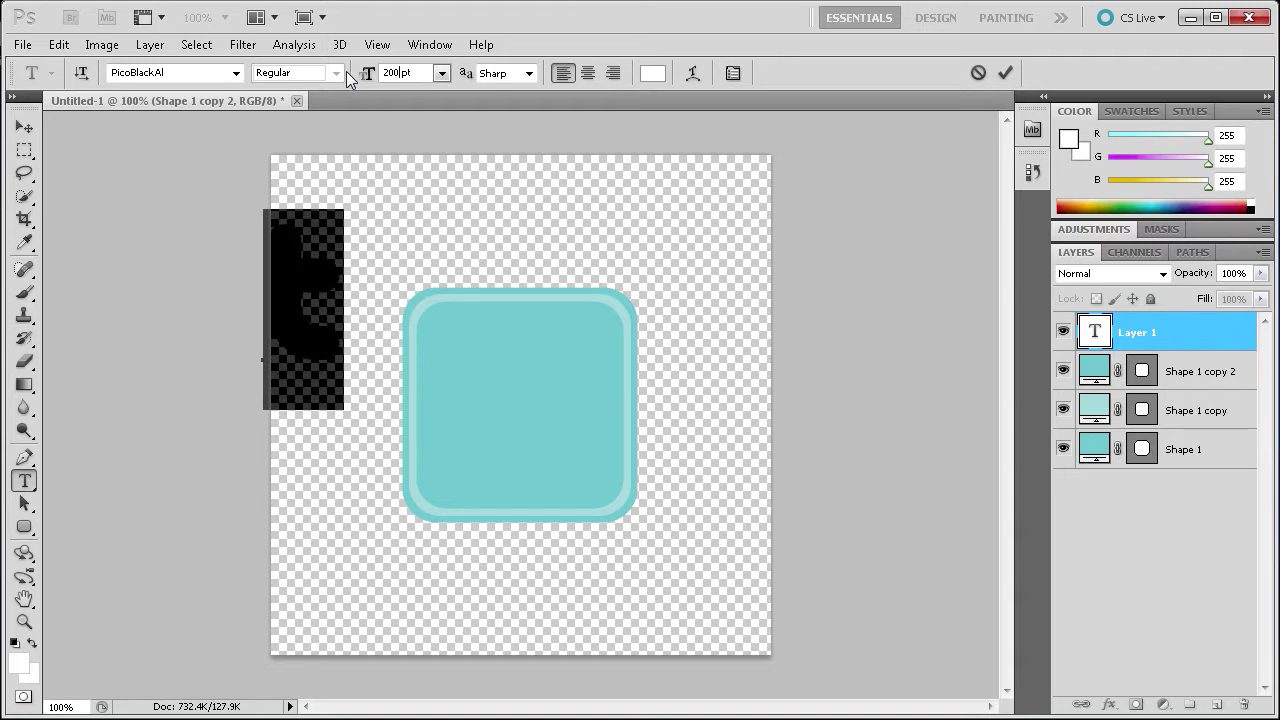
{"action": "left_click", "coordinate": [1004, 72]}
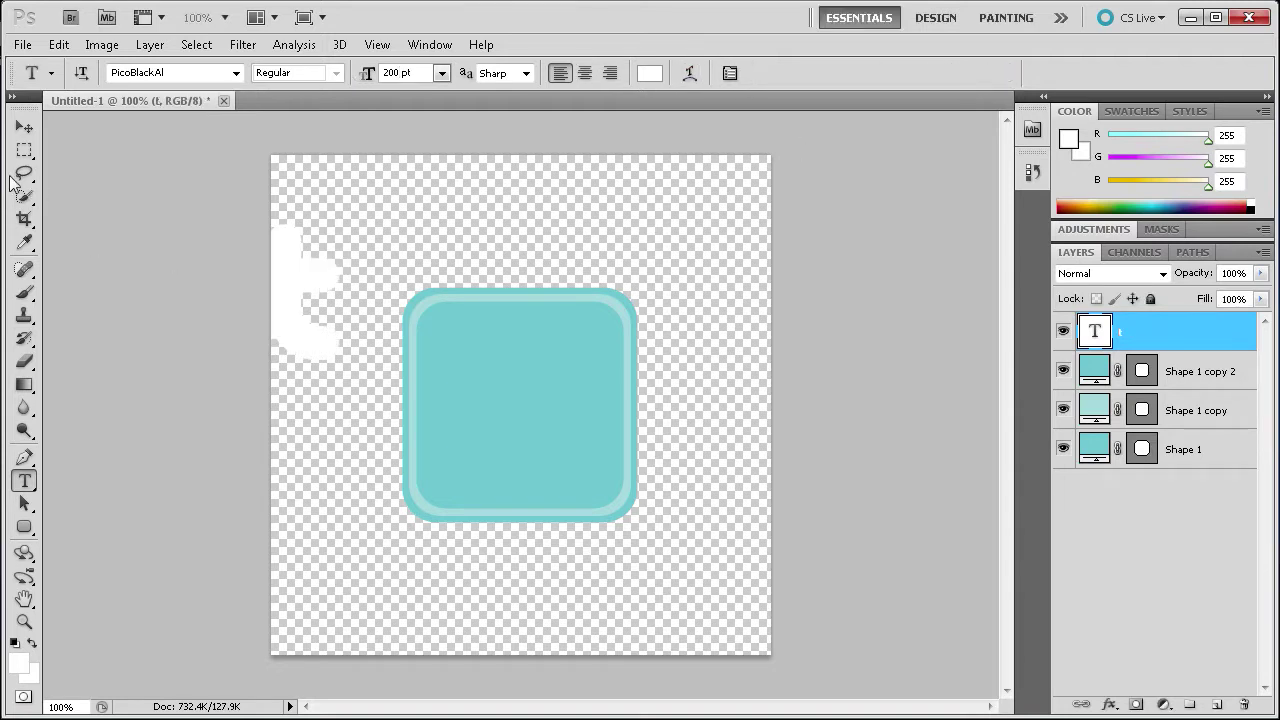
Move the letter t to the middle of the rounded square and enlarge it proportionally to about 93 px wide.
{"action": "left_click", "coordinate": [20, 130]}
{"action": "left_click_drag", "start_coordinate": [326, 286], "coordinate": [517, 378]}
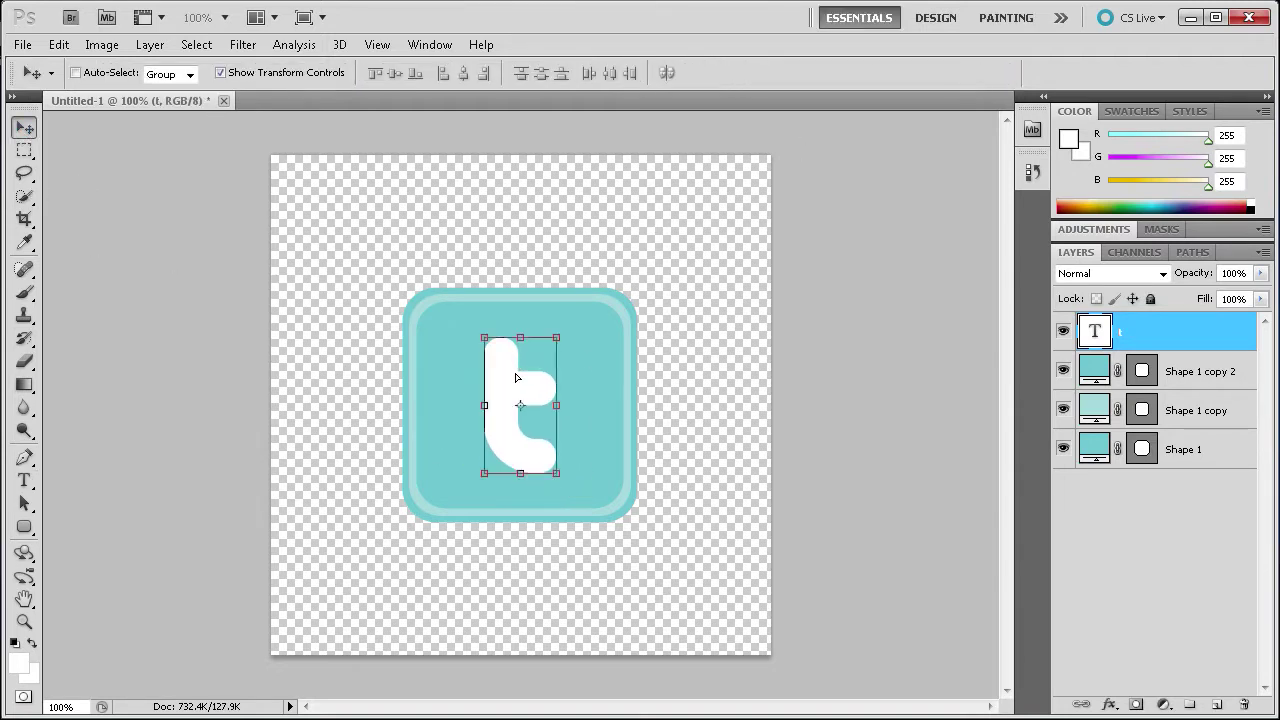
{"action": "left_click", "coordinate": [559, 338]}
{"action": "left_click_drag", "start_coordinate": [561, 334], "coordinate": [597, 286]}
{"action": "left_click_drag", "start_coordinate": [525, 380], "coordinate": [512, 408]}
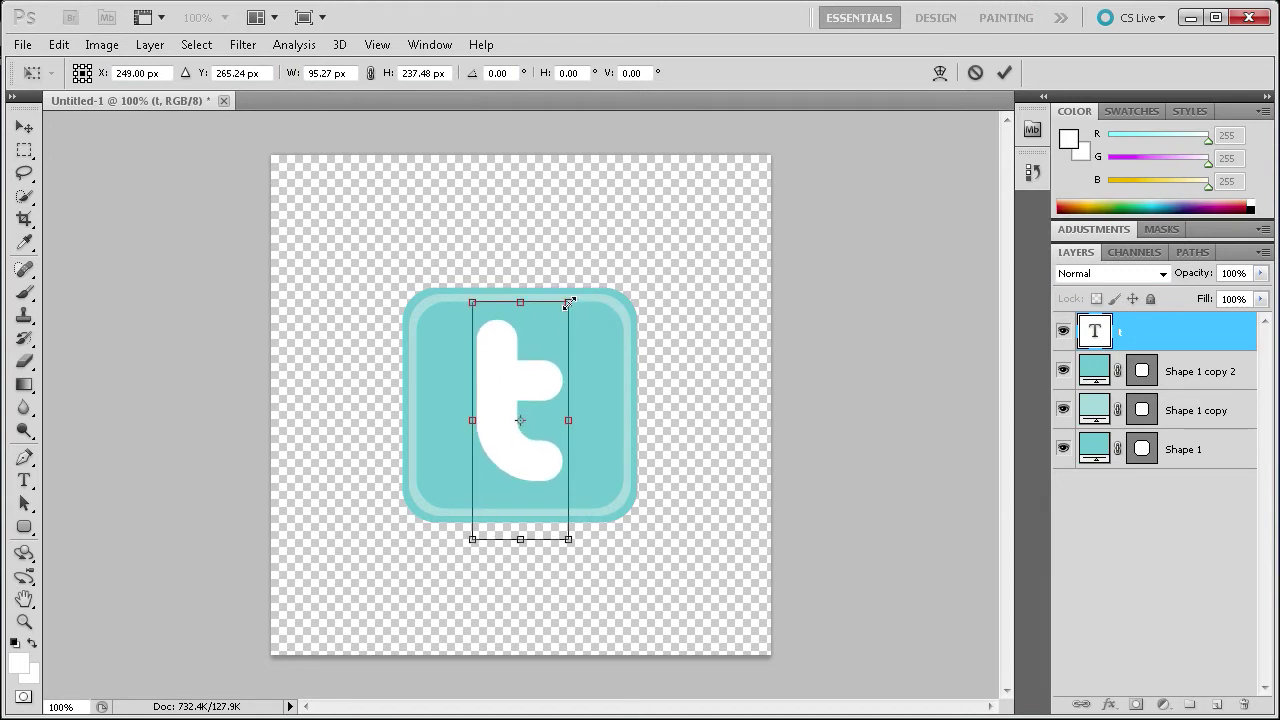
{"action": "left_click_drag", "start_coordinate": [568, 304], "coordinate": [567, 309]}
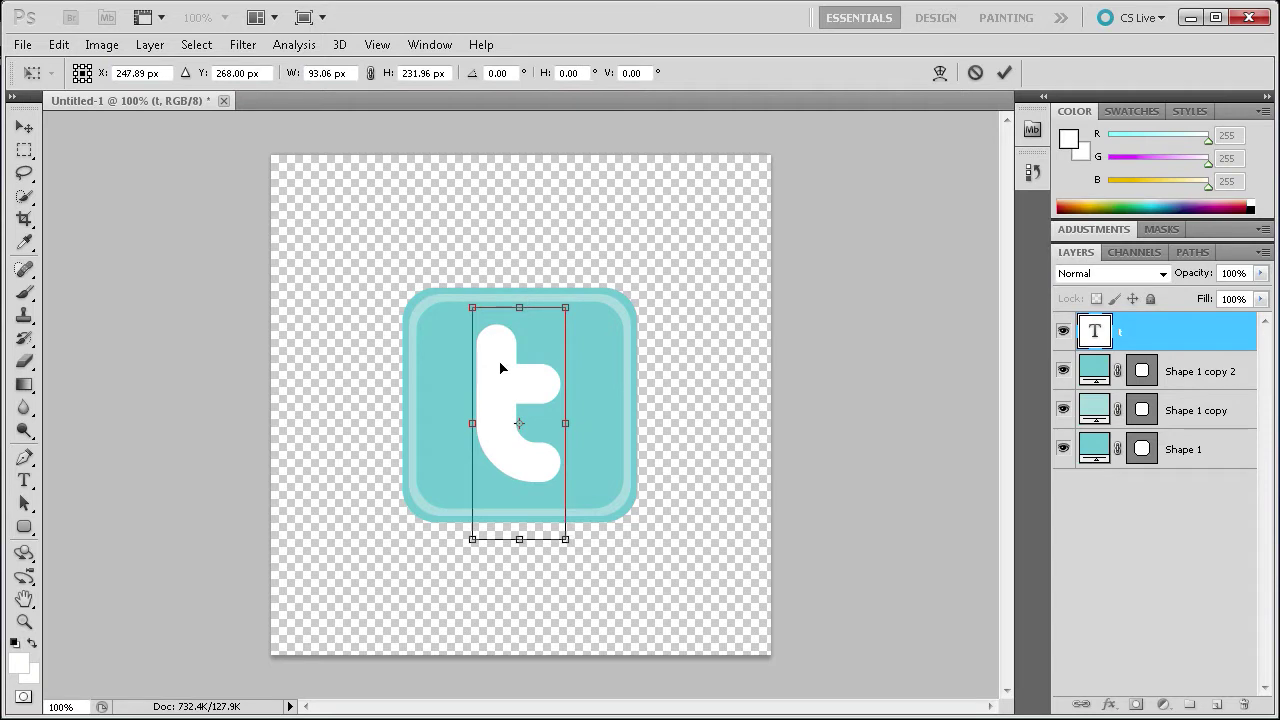
{"action": "left_click", "coordinate": [1004, 72]}
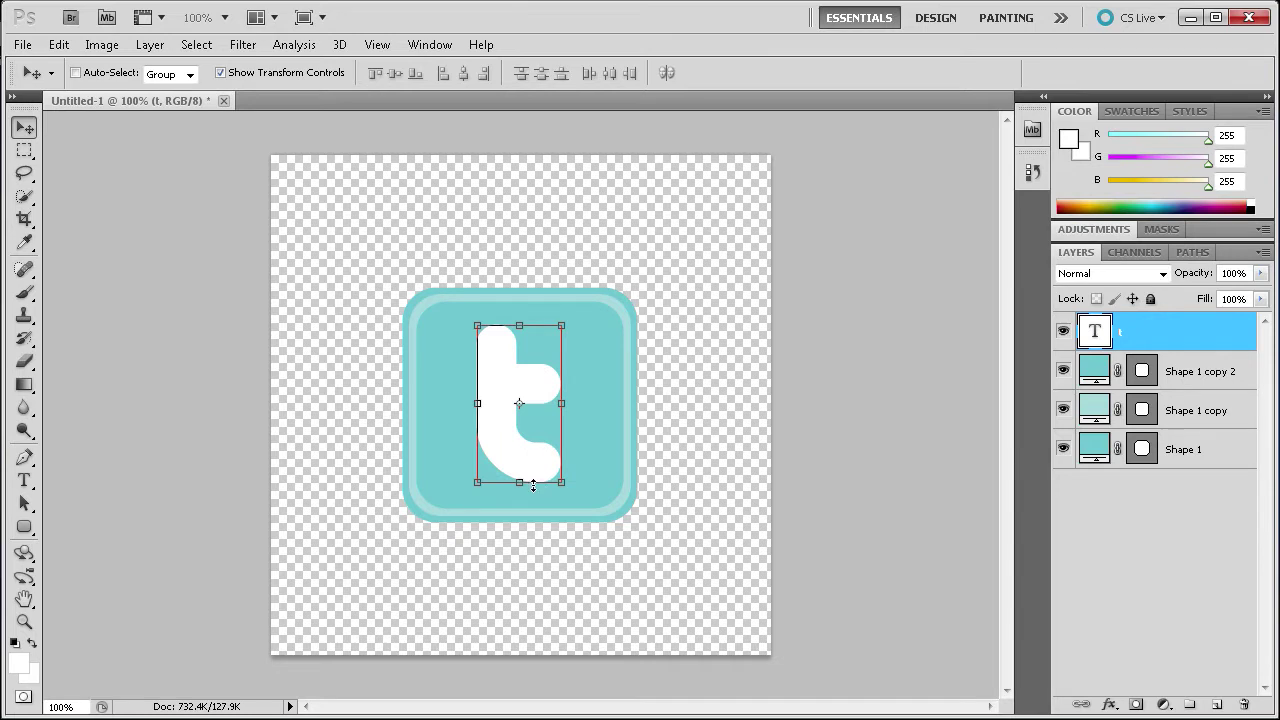
Rasterize the t text layer and activate the Rectangular Marquee tool.
{"action": "right_click", "coordinate": [1148, 336]}
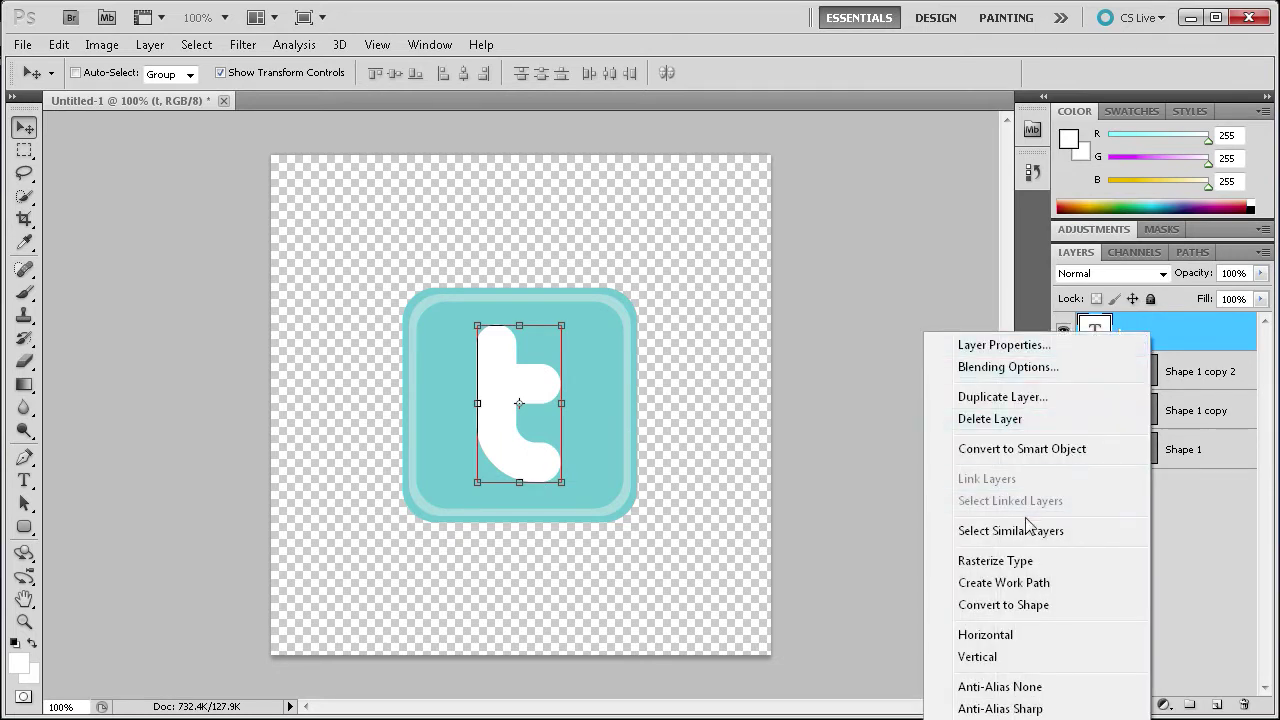
{"action": "left_click", "coordinate": [1014, 561]}
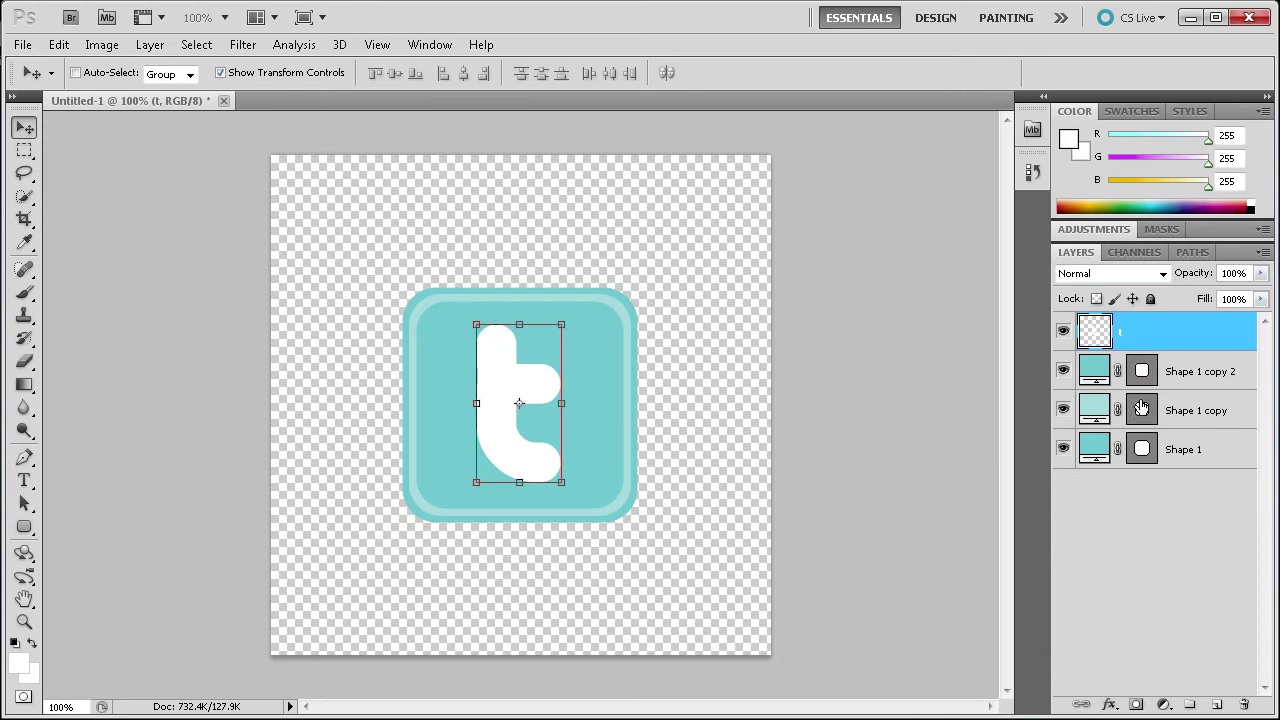
{"action": "left_click", "coordinate": [24, 150]}
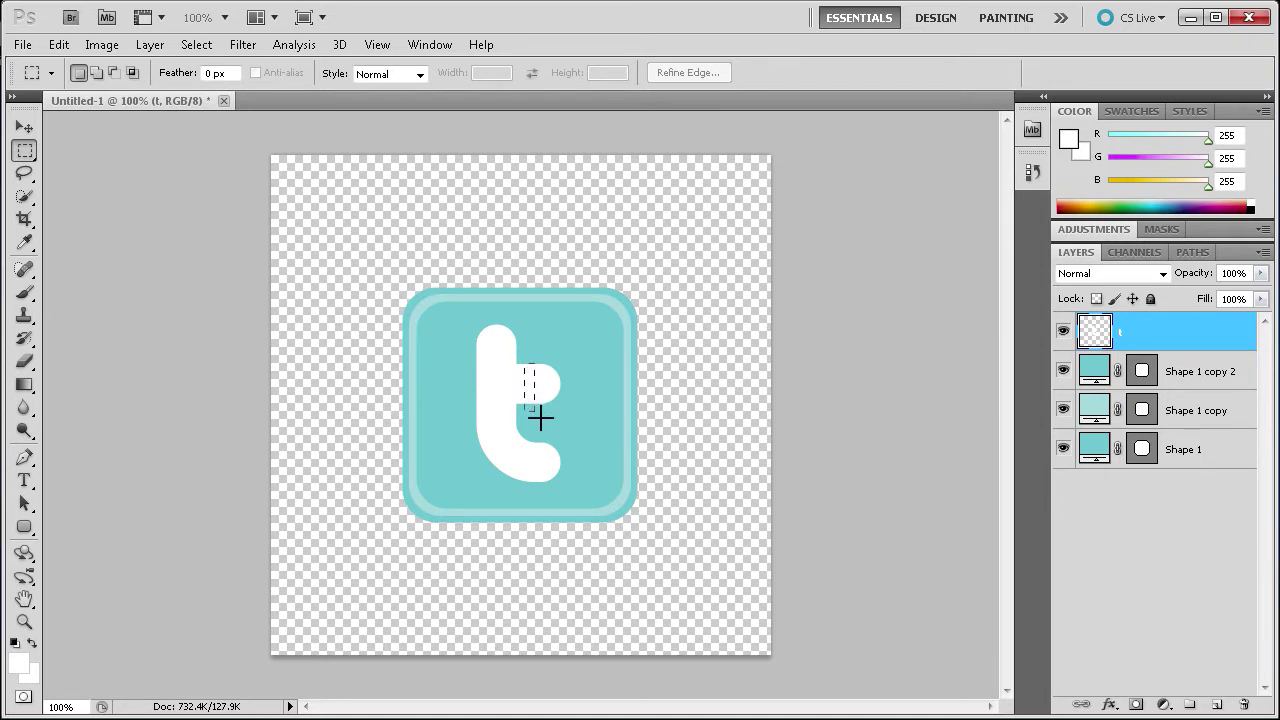
{"action": "left_click_drag", "start_coordinate": [530, 390], "coordinate": [524, 372]}
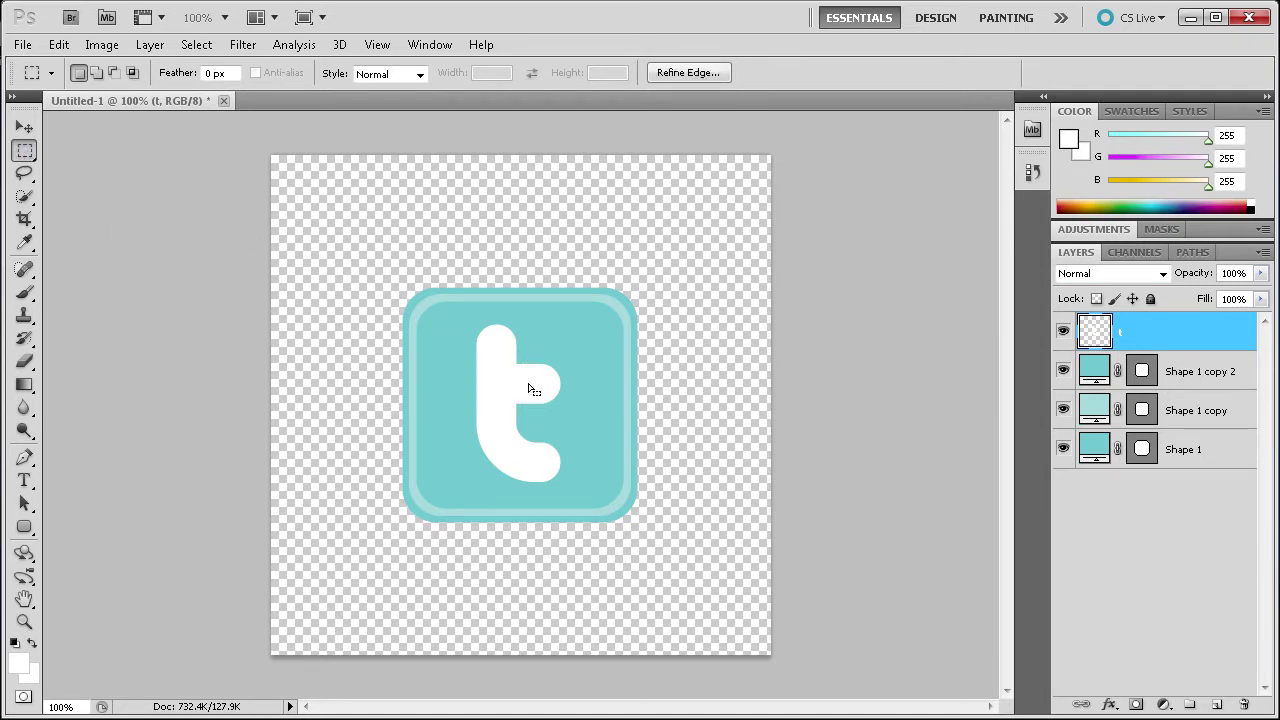
{"action": "left_click", "coordinate": [533, 368]}
{"action": "left_click_drag", "start_coordinate": [524, 300], "coordinate": [551, 457]}
{"action": "left_click", "coordinate": [544, 379]}
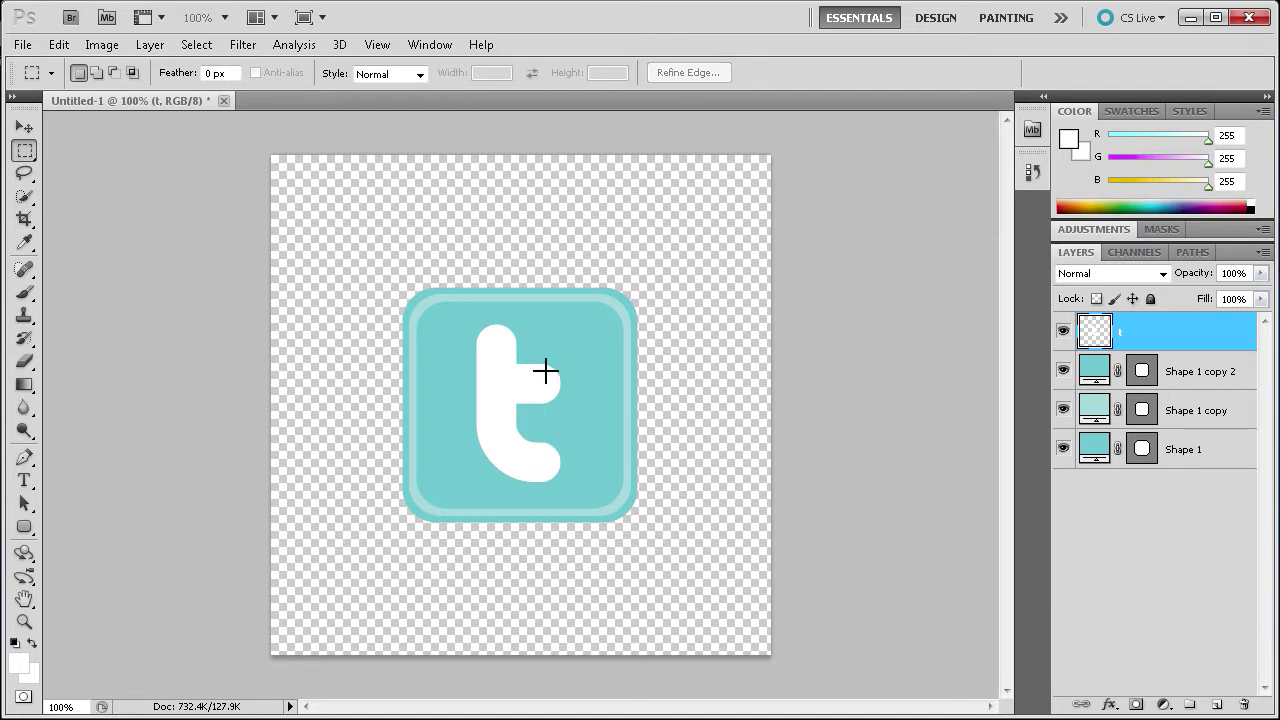
Select a very thin vertical strip through both arms of the t and cut it onto a new layer.
{"action": "left_click_drag", "start_coordinate": [543, 399], "coordinate": [547, 489]}
{"action": "left_click_drag", "start_coordinate": [546, 489], "coordinate": [546, 489]}
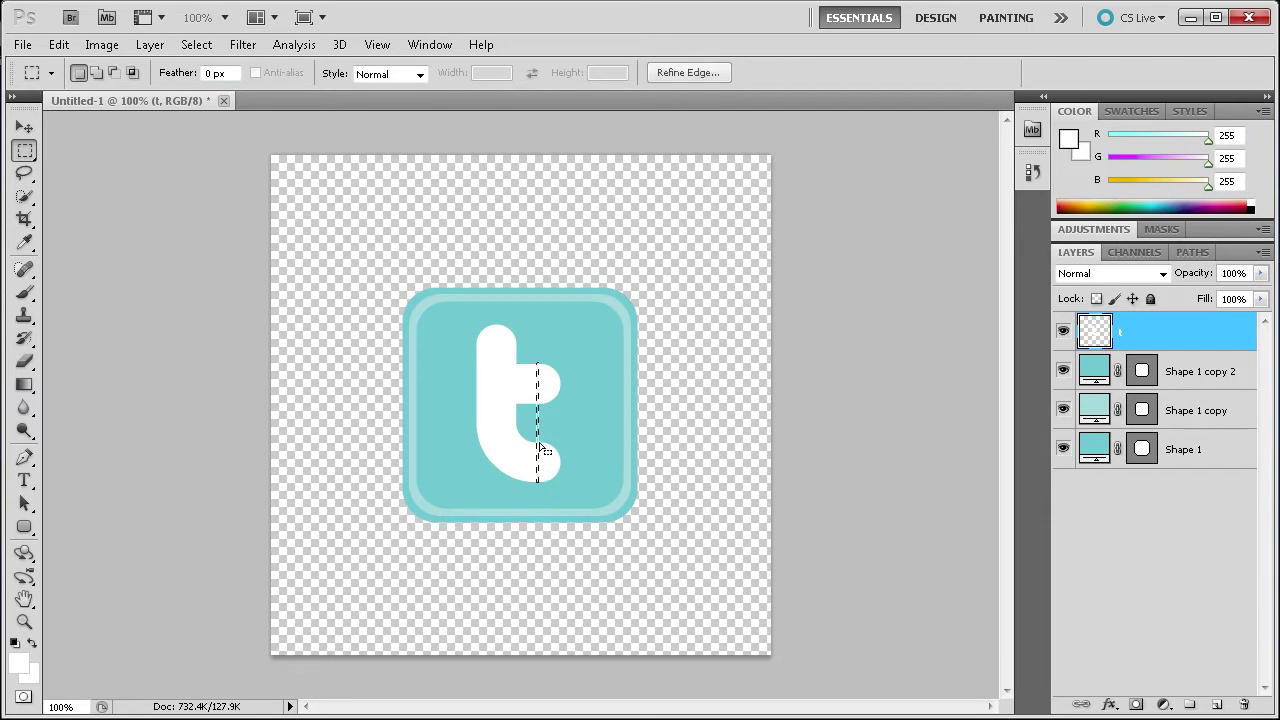
{"action": "right_click", "coordinate": [538, 437]}
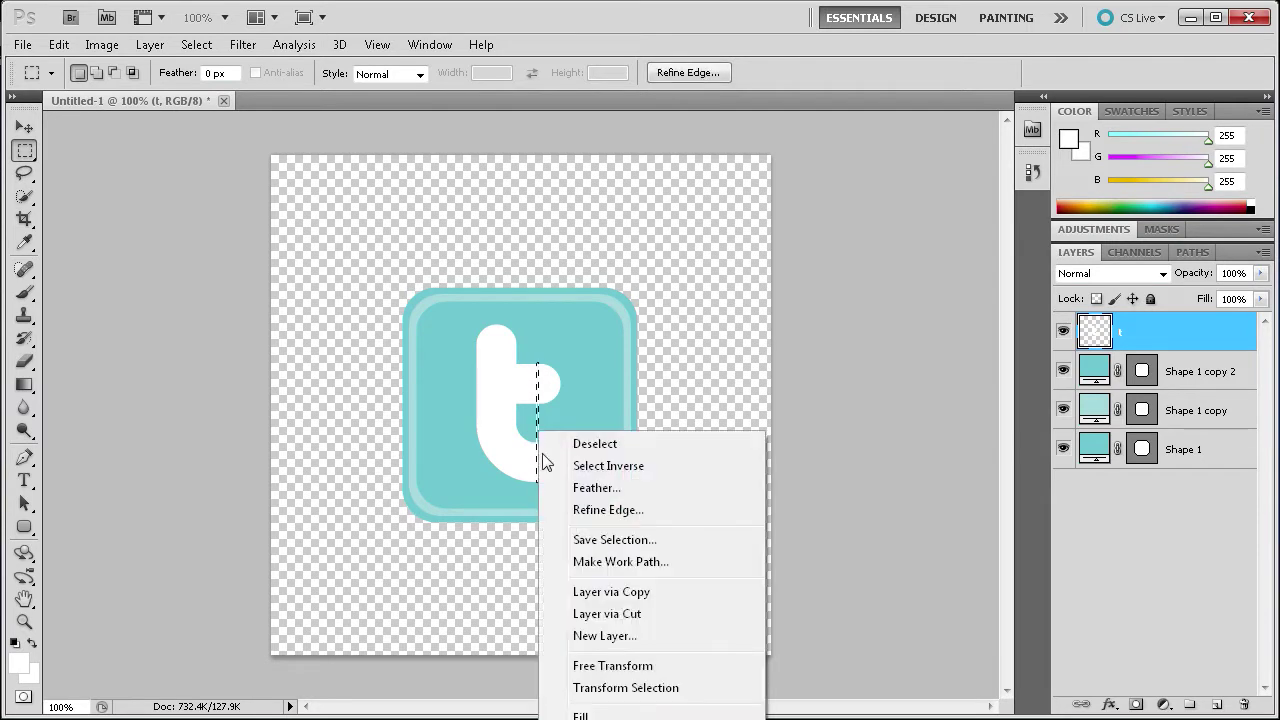
{"action": "left_click", "coordinate": [632, 613]}
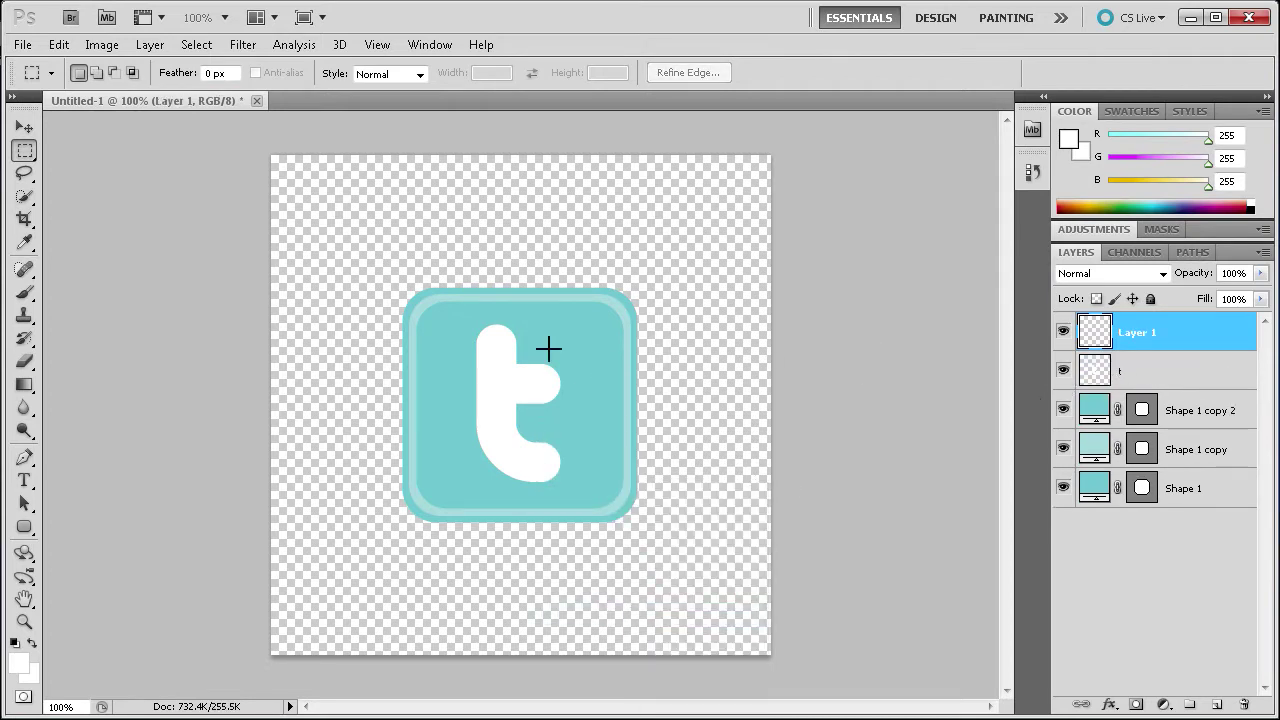
Cut the rounded ends of both arms from the t layer onto a new layer and move them about 20 px right.
{"action": "left_click", "coordinate": [1153, 367]}
{"action": "left_click_drag", "start_coordinate": [537, 356], "coordinate": [578, 508]}
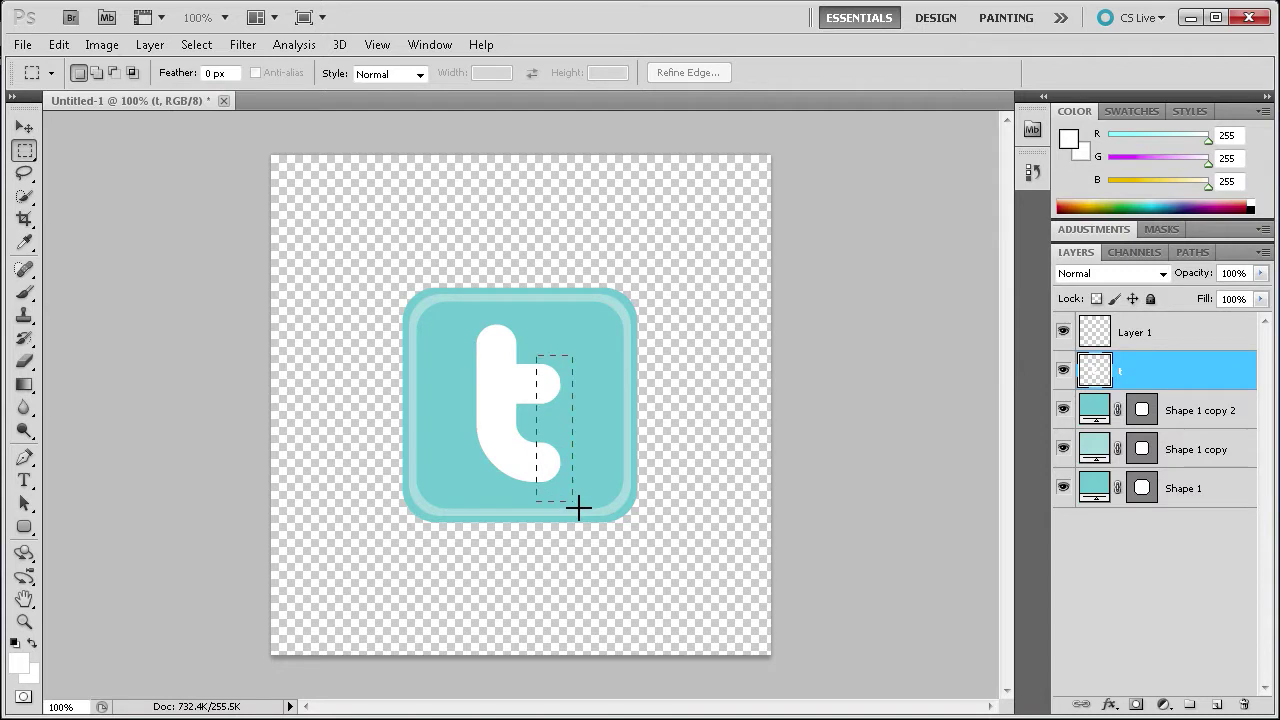
{"action": "right_click", "coordinate": [545, 438]}
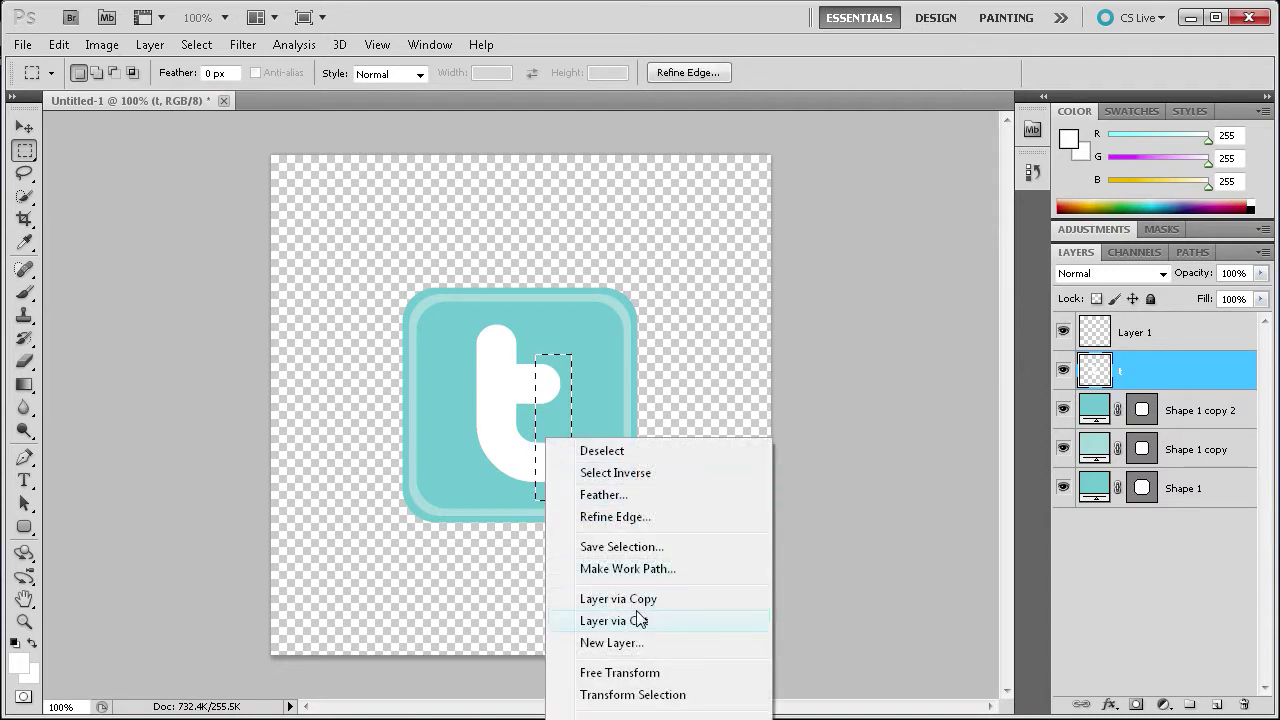
{"action": "left_click", "coordinate": [635, 606]}
{"action": "left_click", "coordinate": [25, 127]}
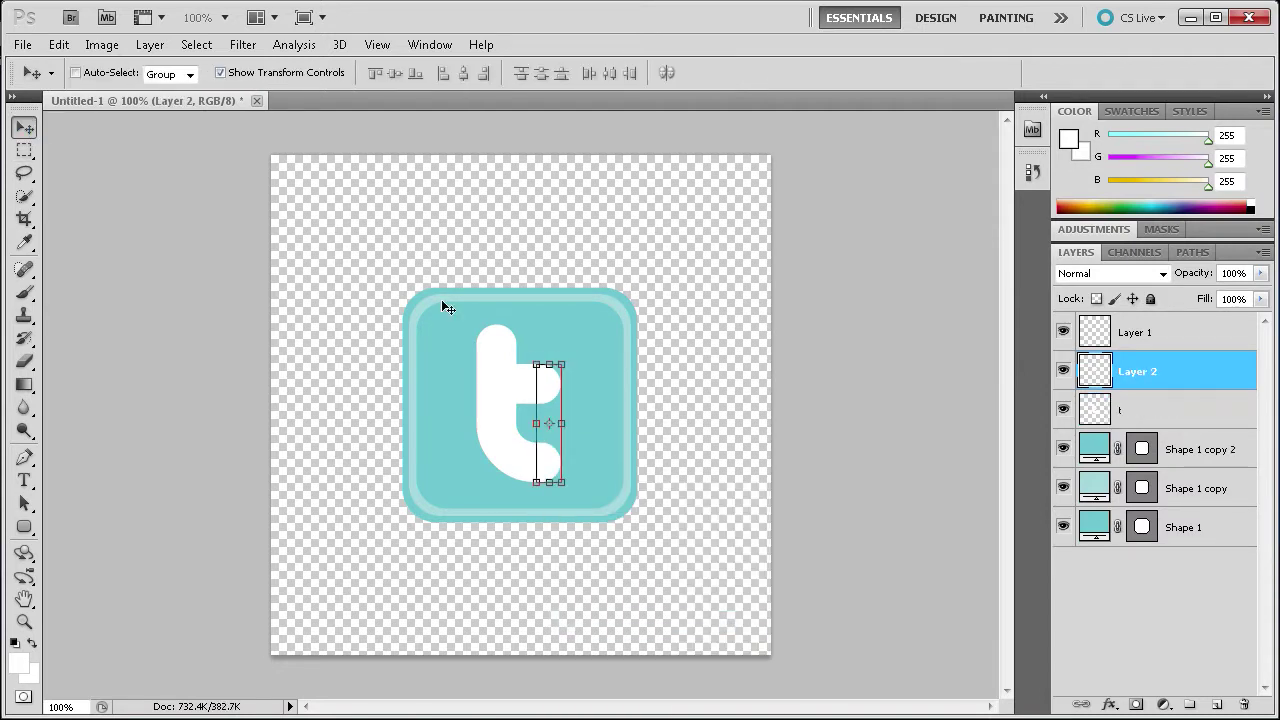
{"action": "left_click_drag", "start_coordinate": [551, 390], "coordinate": [574, 396]}
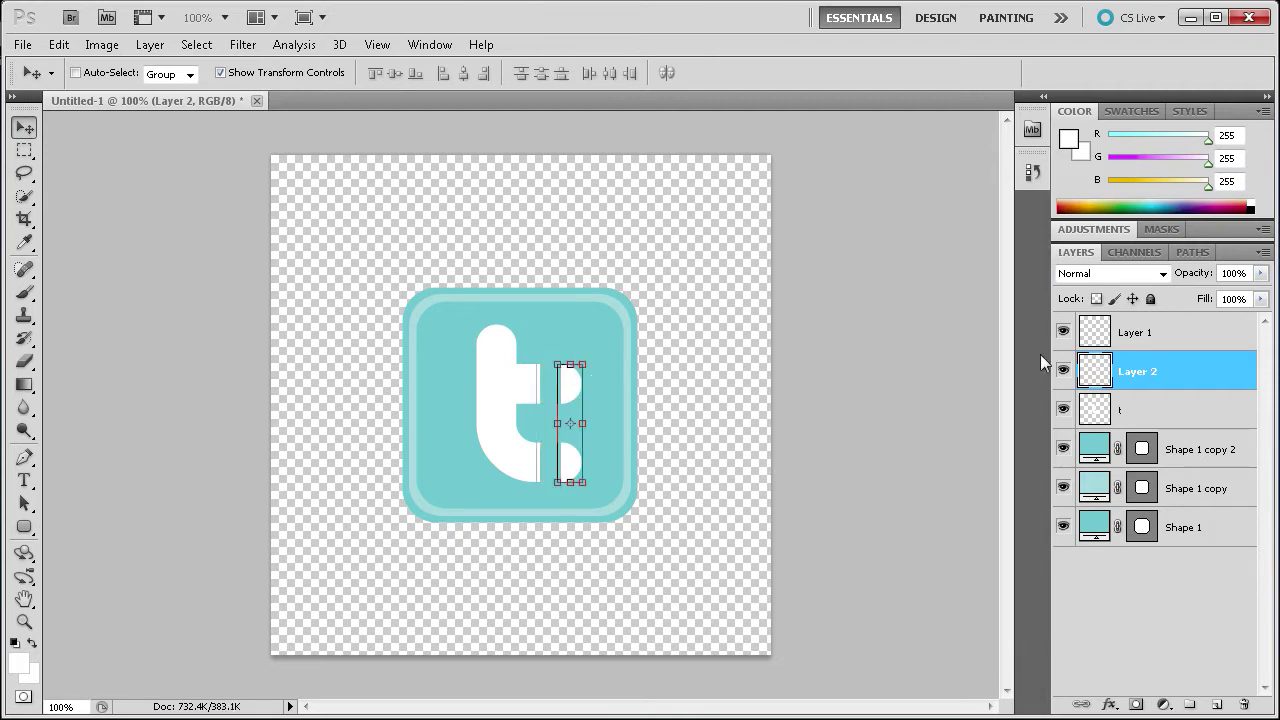
Stretch the thin strip on Layer 1 horizontally to 42 px wide so it bridges the gap between the t and its arm ends.
{"action": "left_click", "coordinate": [1164, 345]}
{"action": "left_click_drag", "start_coordinate": [544, 423], "coordinate": [569, 423]}
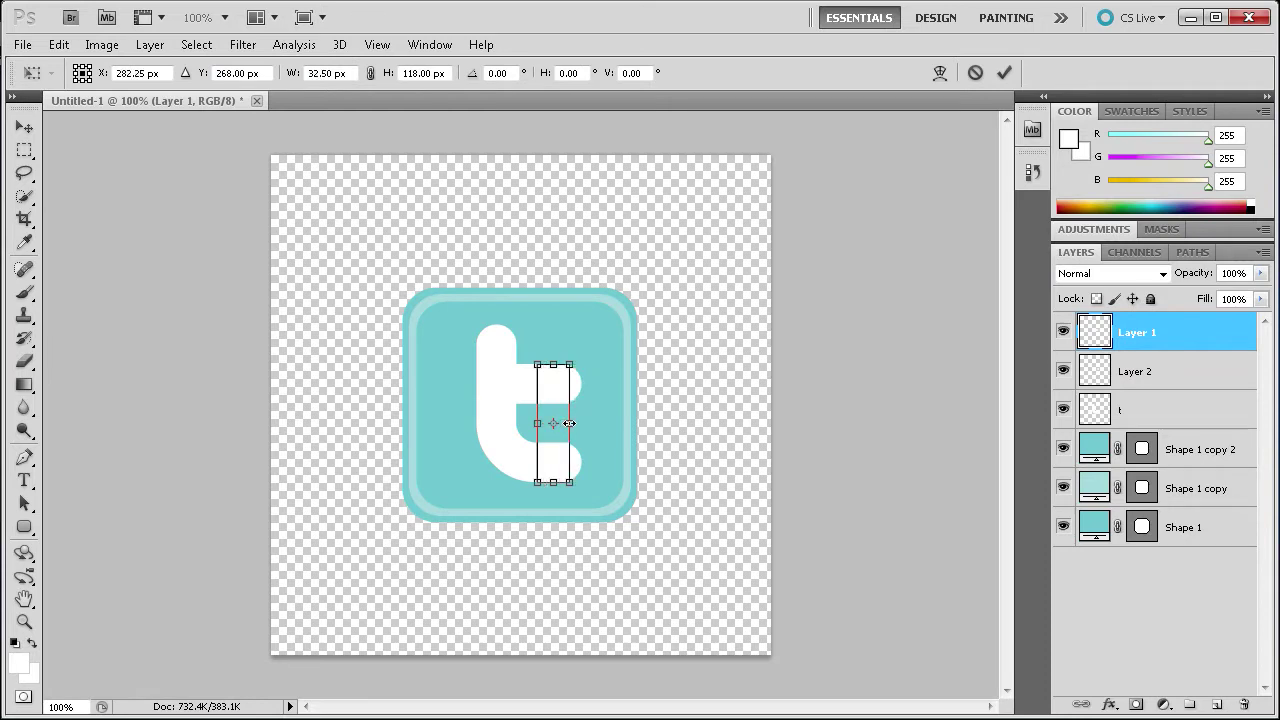
{"action": "left_click", "coordinate": [1002, 72]}
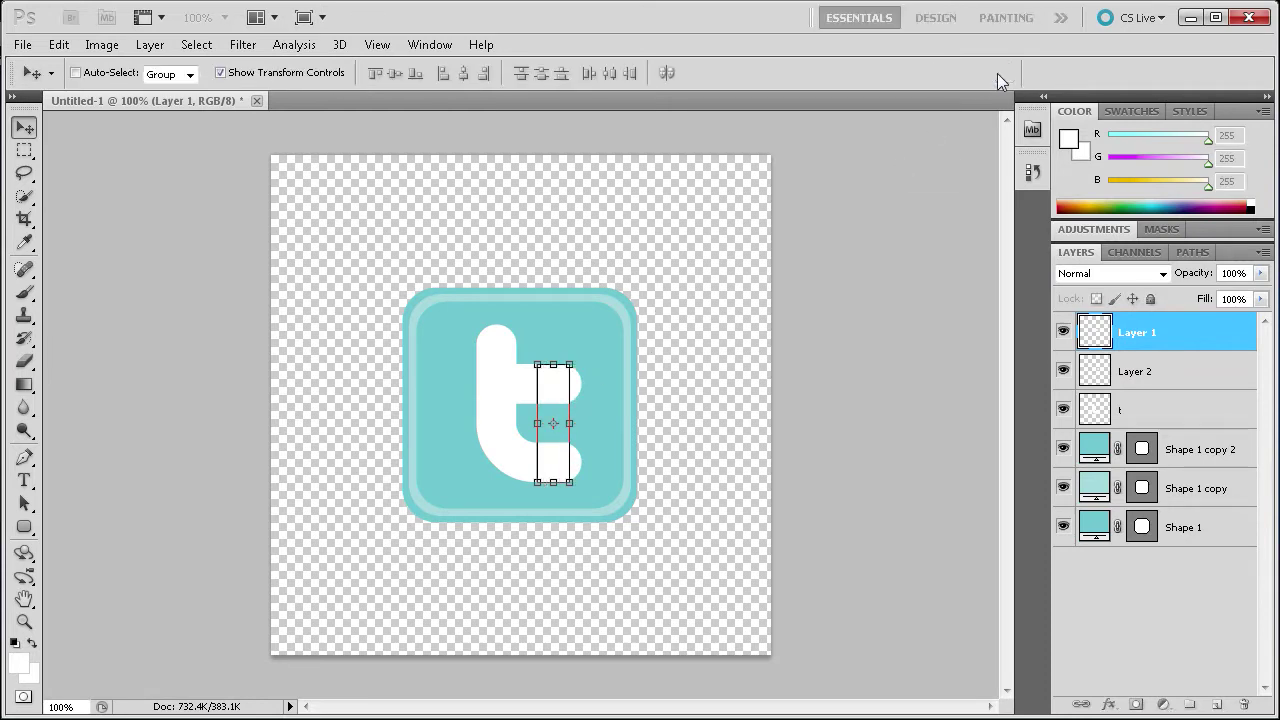
{"action": "left_click", "coordinate": [537, 423]}
{"action": "left_click_drag", "start_coordinate": [535, 423], "coordinate": [523, 423]}
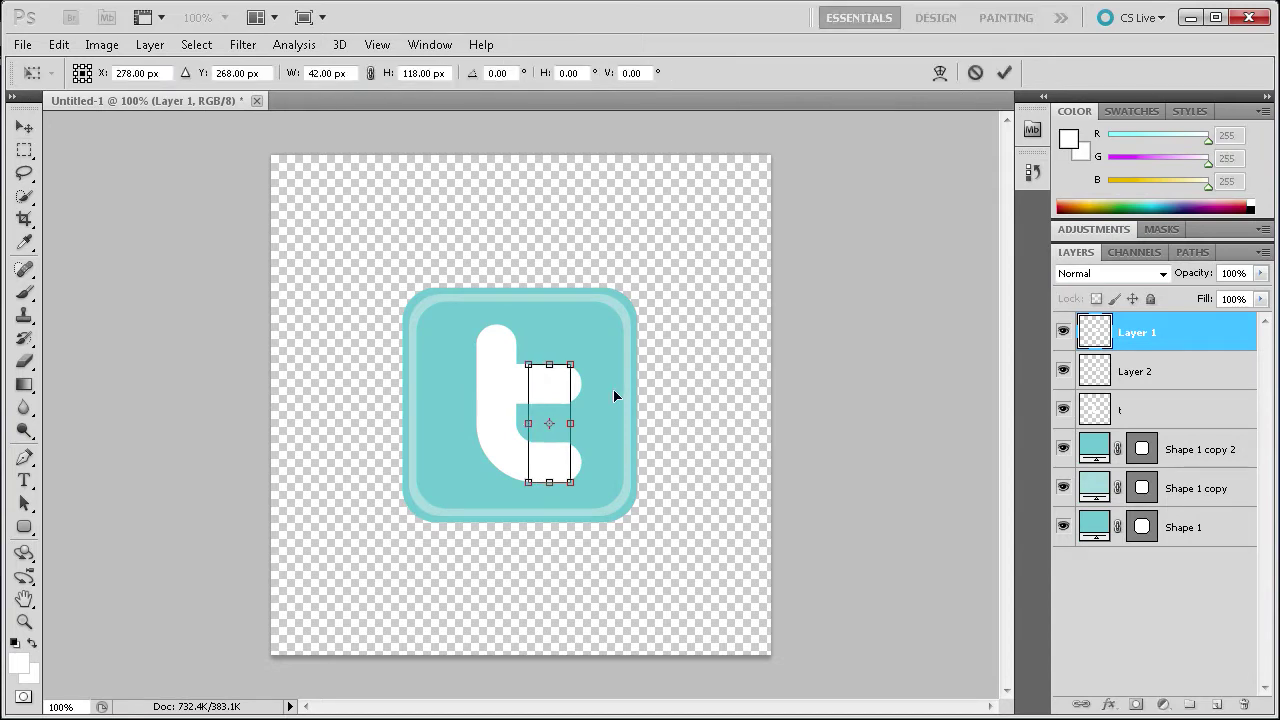
{"action": "left_click", "coordinate": [1003, 74]}
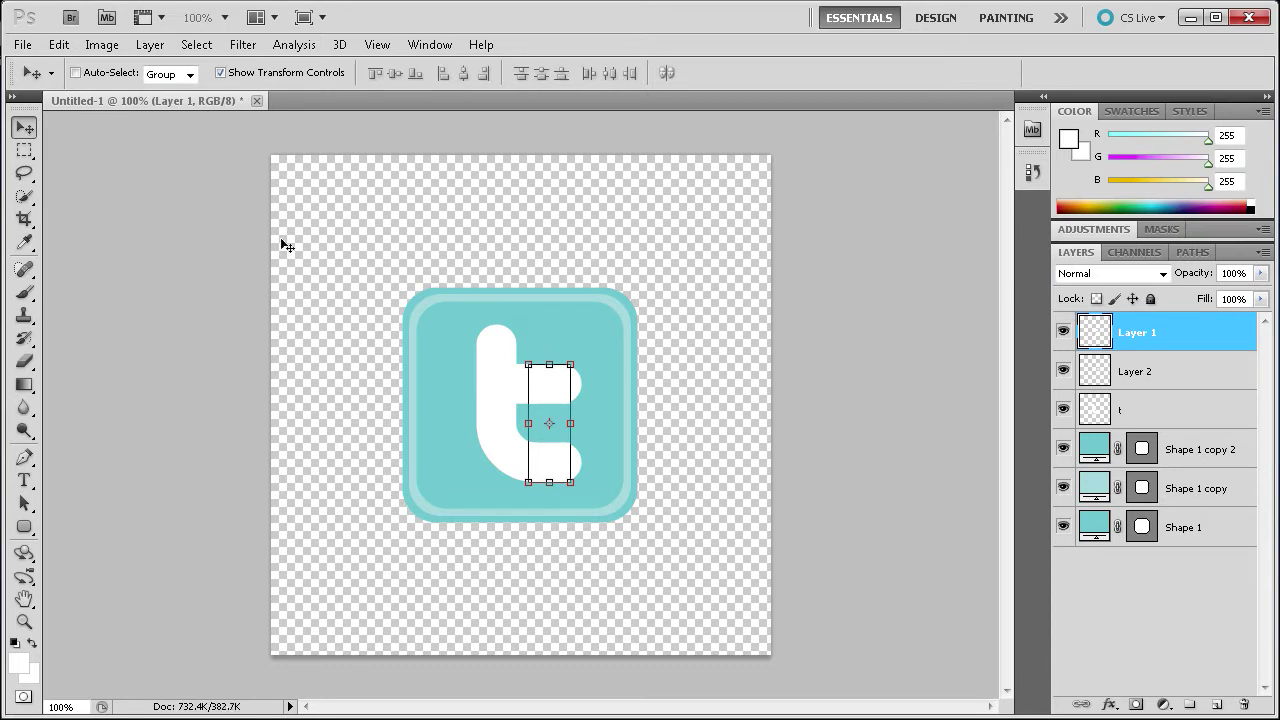
{"action": "left_click", "coordinate": [24, 150]}
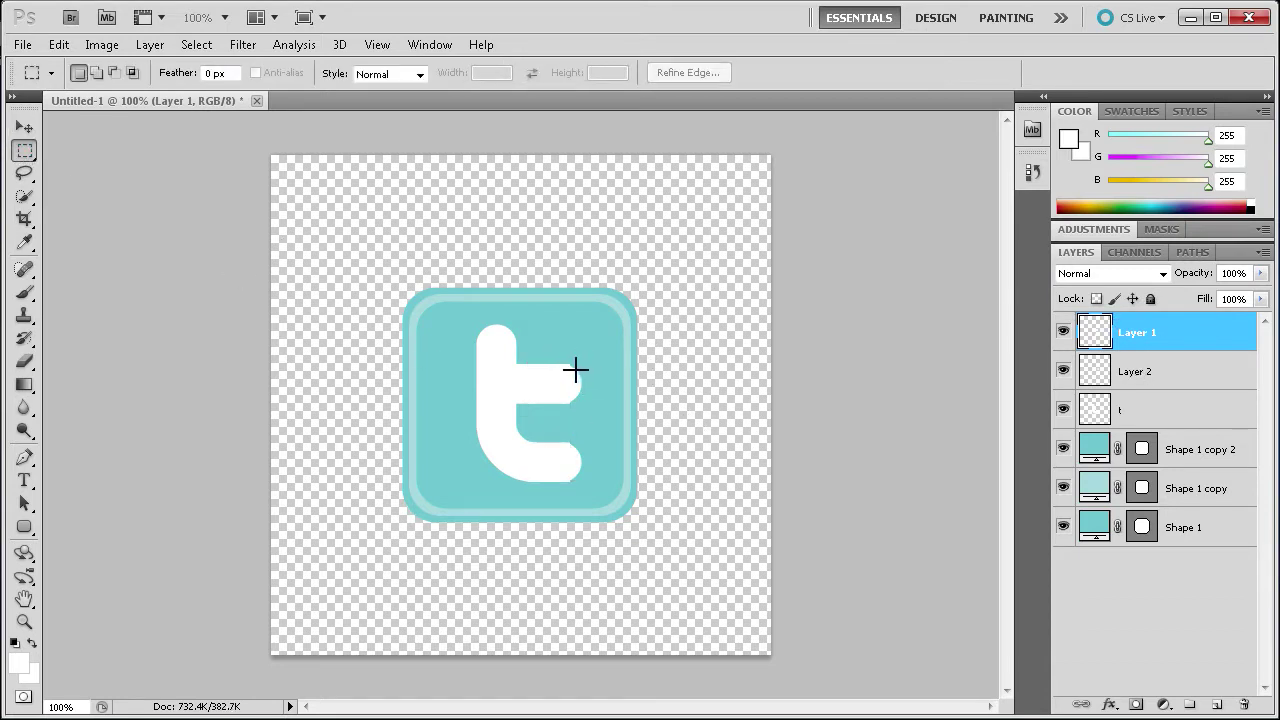
Nudge the rounded arm ends on Layer 2 right by 5 px so they cover the ends of the stretched strip.
{"action": "left_click", "coordinate": [1150, 373]}
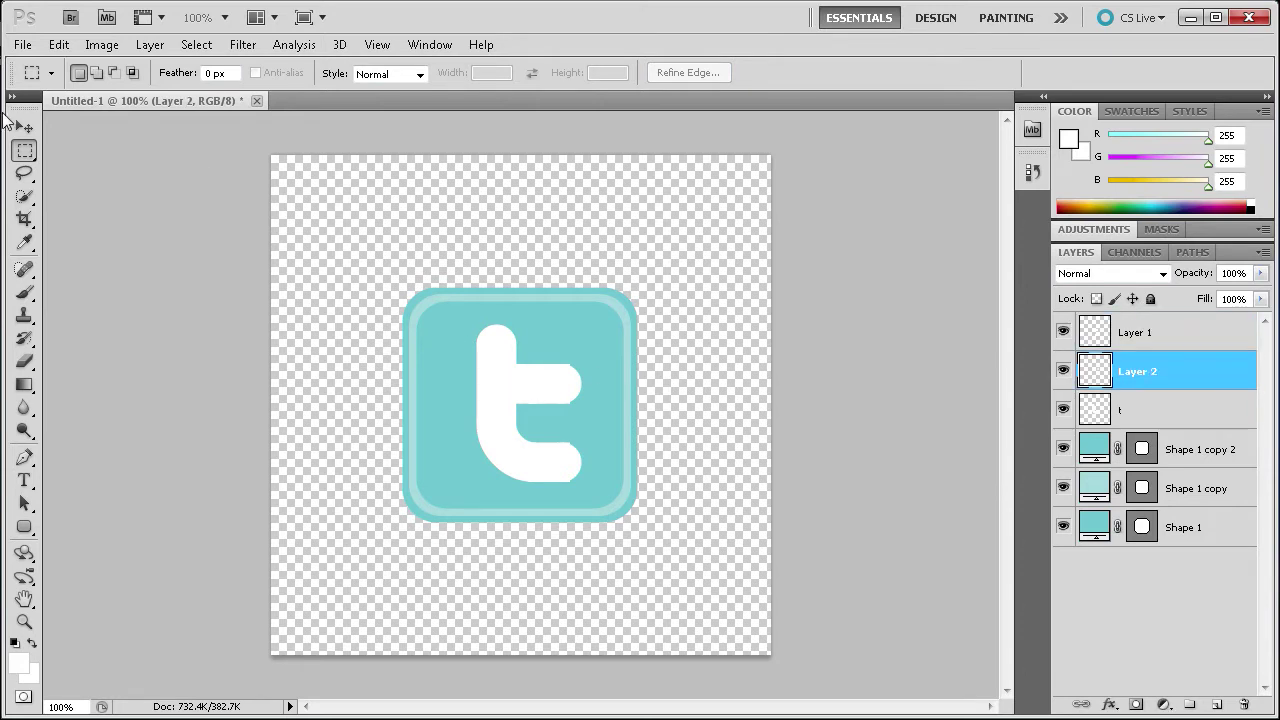
{"action": "left_click", "coordinate": [25, 128]}
{"action": "key", "text": "Right"}
{"action": "key", "text": "Right"}
{"action": "key", "text": "Right"}
{"action": "key", "text": "Right"}
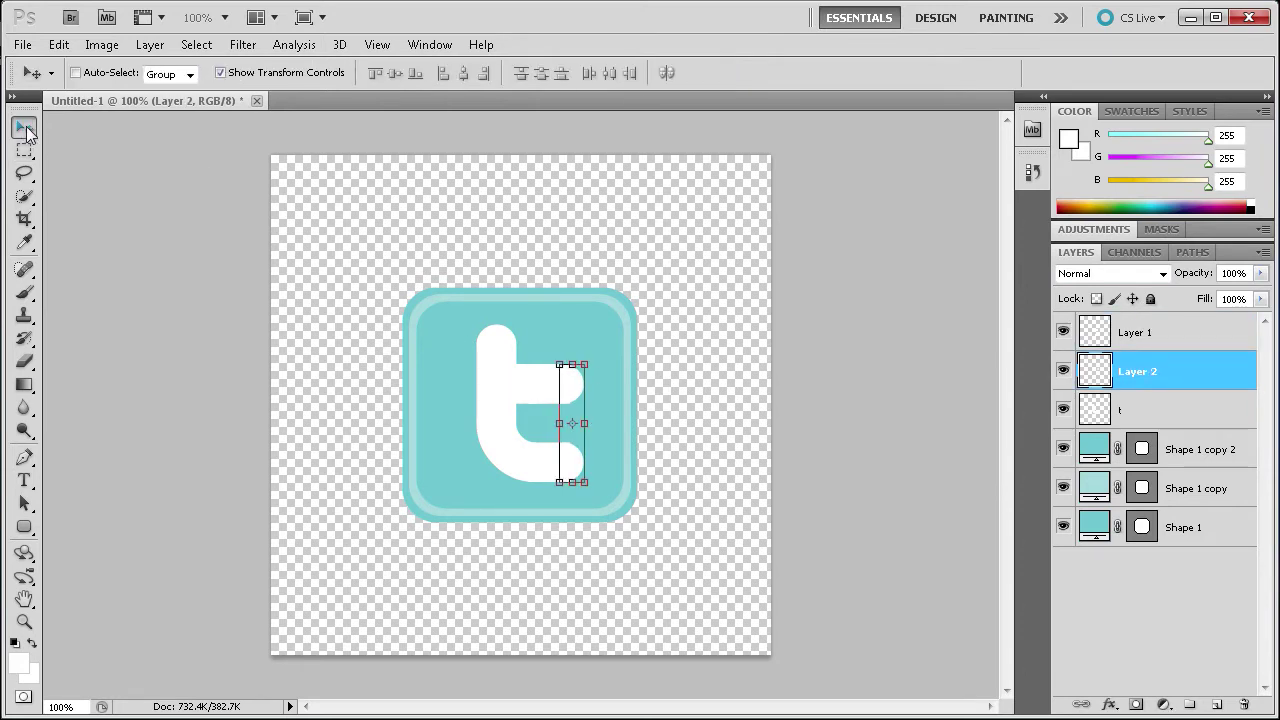
{"action": "key", "text": "Right"}
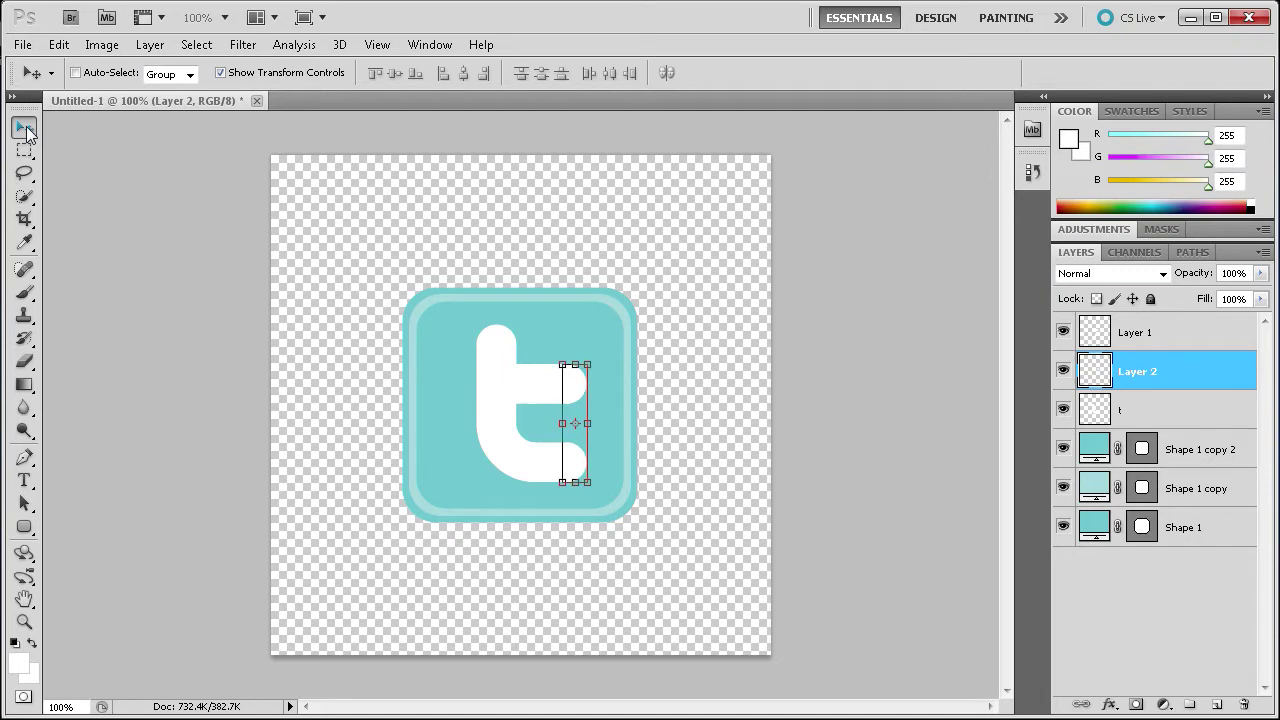
{"action": "left_click", "coordinate": [25, 150]}
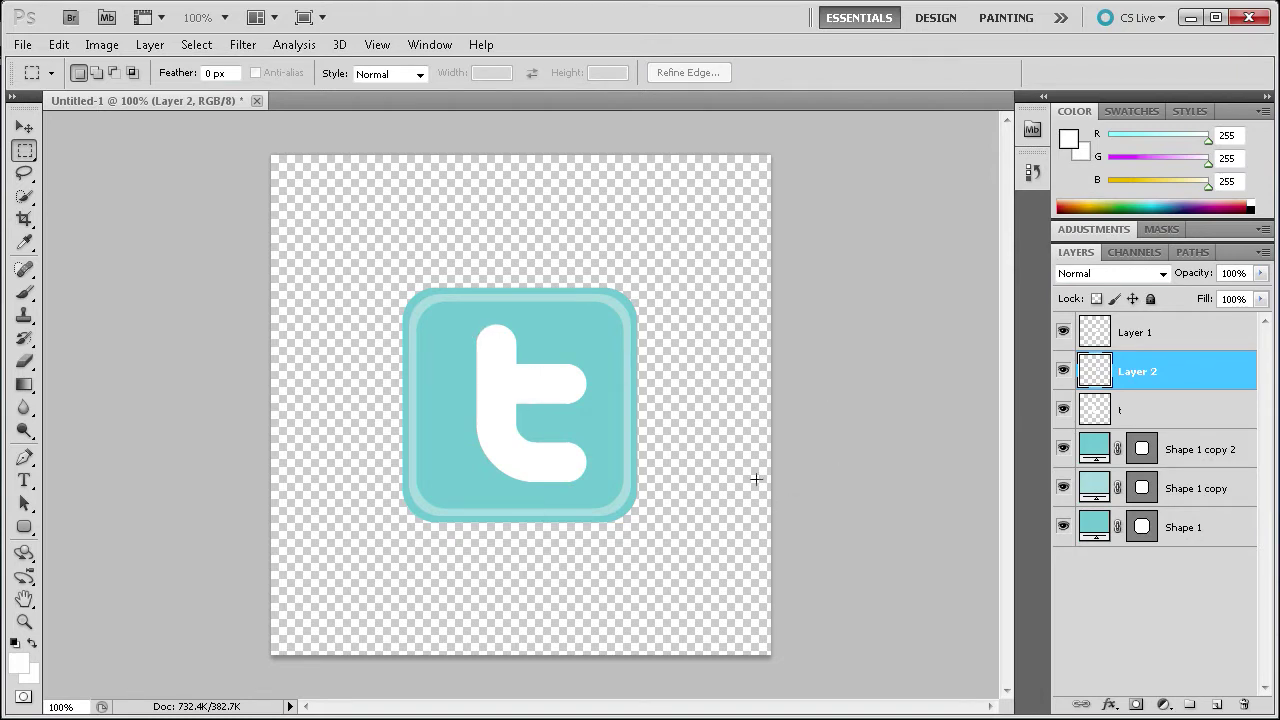
Merge the t layer, Layer 2 and Layer 1 into one layer and centre the letter on the rounded square.
{"action": "left_click", "coordinate": [1160, 406]}
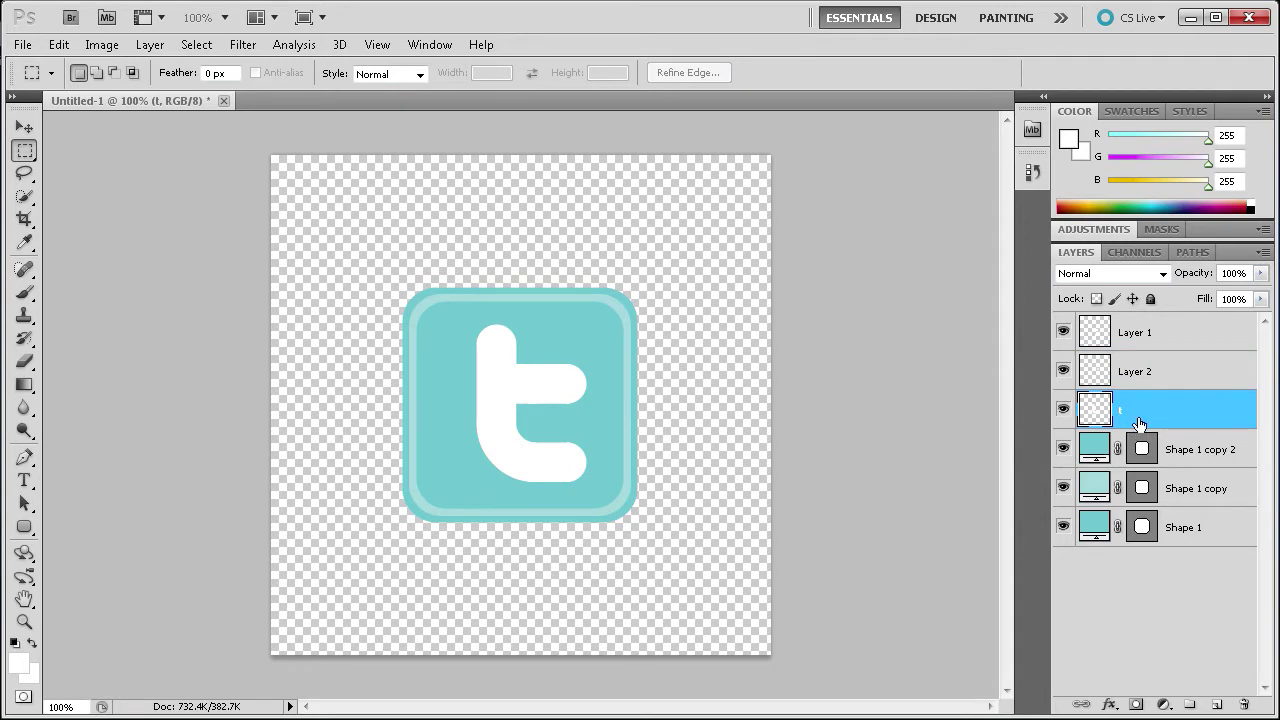
{"action": "left_click", "coordinate": [1146, 338], "text": "shift"}
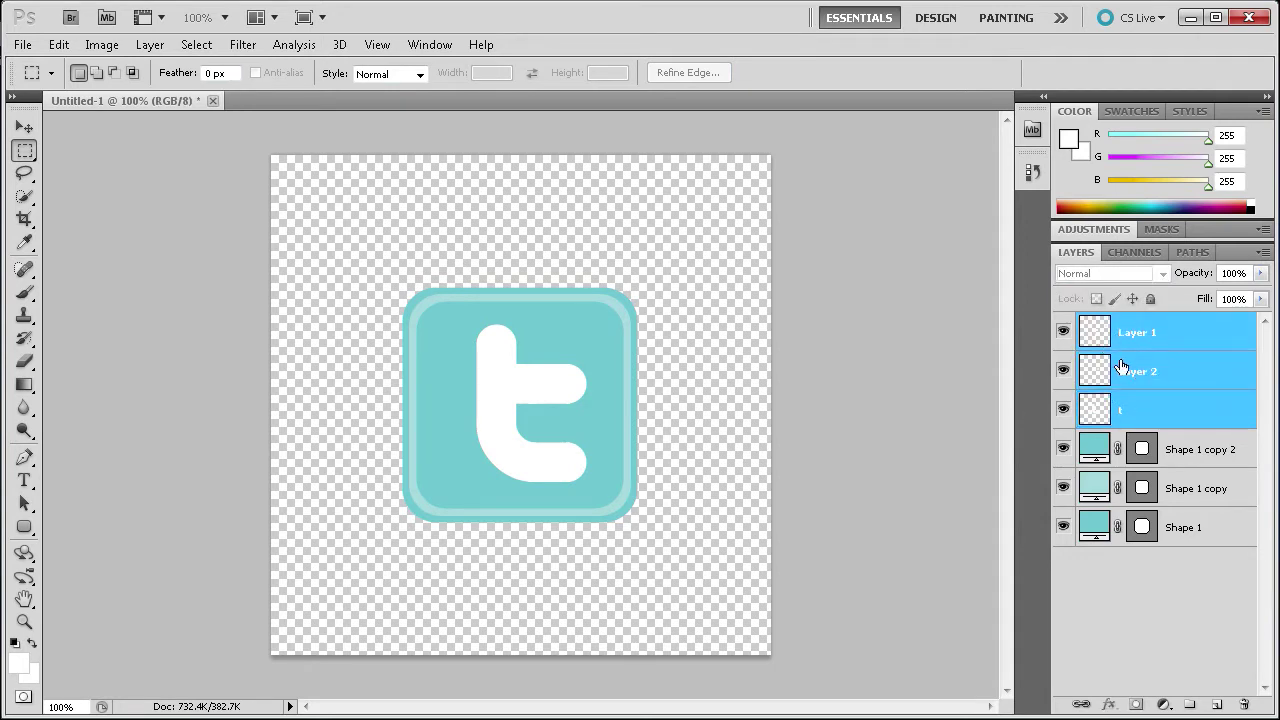
{"action": "right_click", "coordinate": [1122, 356]}
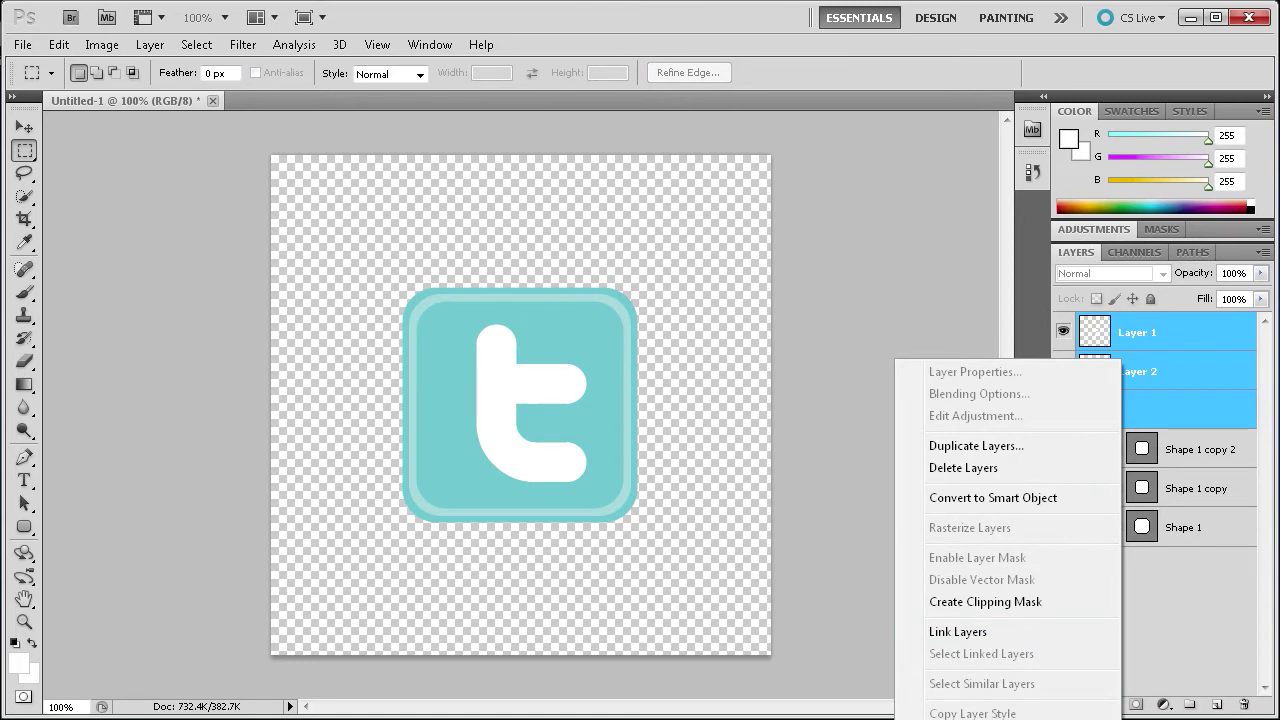
{"action": "key", "text": "ctrl+e"}
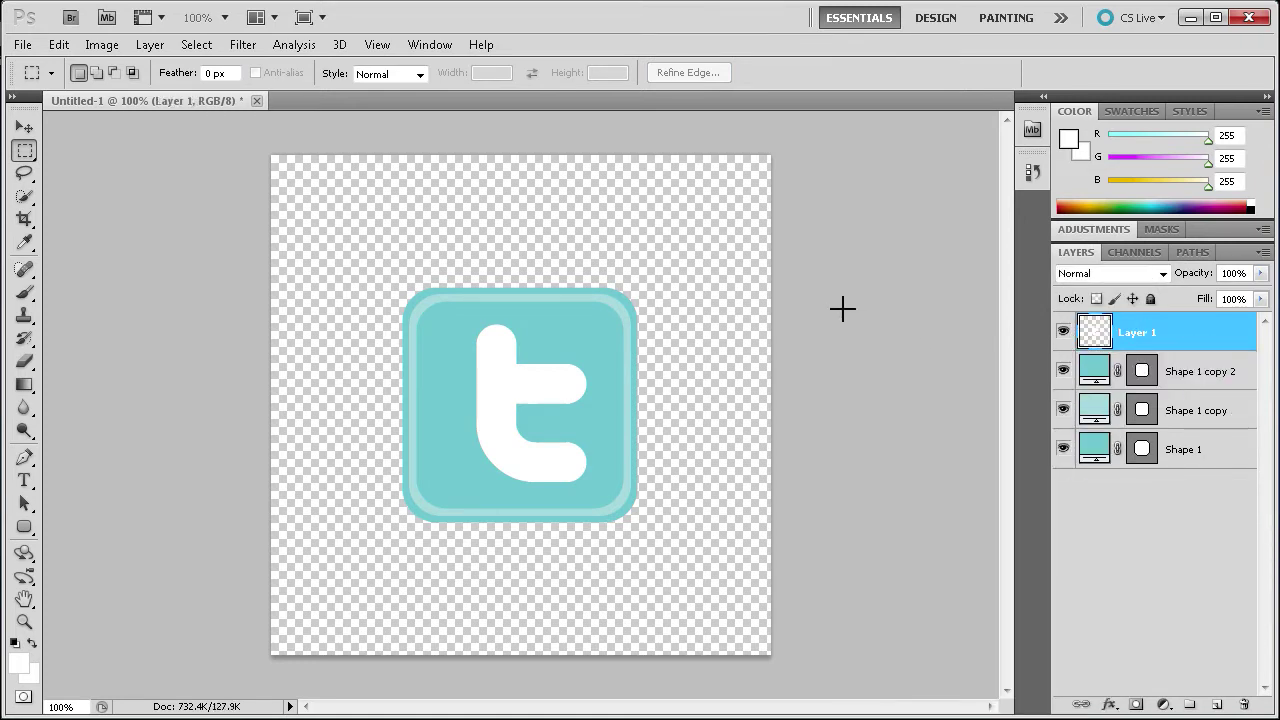
{"action": "key", "text": "v"}
{"action": "mouse_move", "coordinate": [514, 399]}
{"action": "left_mouse_down"}
{"action": "mouse_move", "coordinate": [481, 390]}
{"action": "mouse_move", "coordinate": [494, 386]}
{"action": "left_mouse_up"}
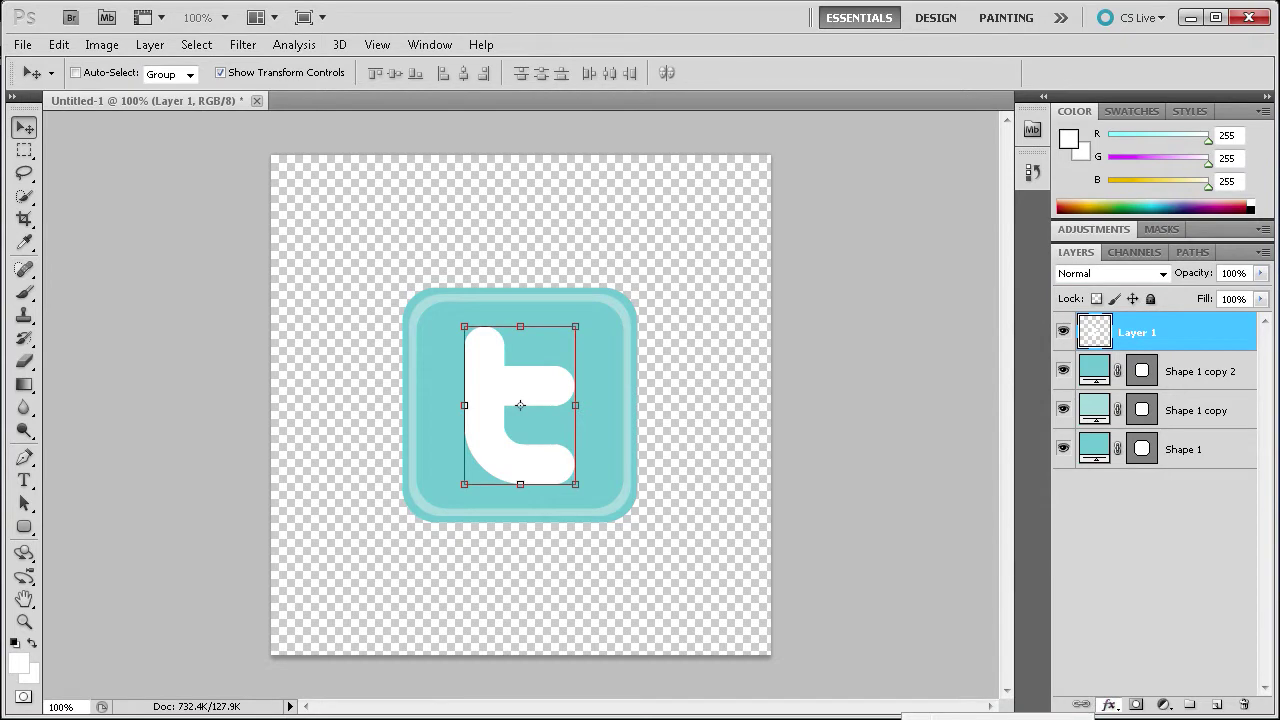
Add a linear Gradient Overlay to the t and set its starting colour stop to the square's blue, sampled from the canvas (#32b4d7).
{"action": "left_click", "coordinate": [1140, 640]}
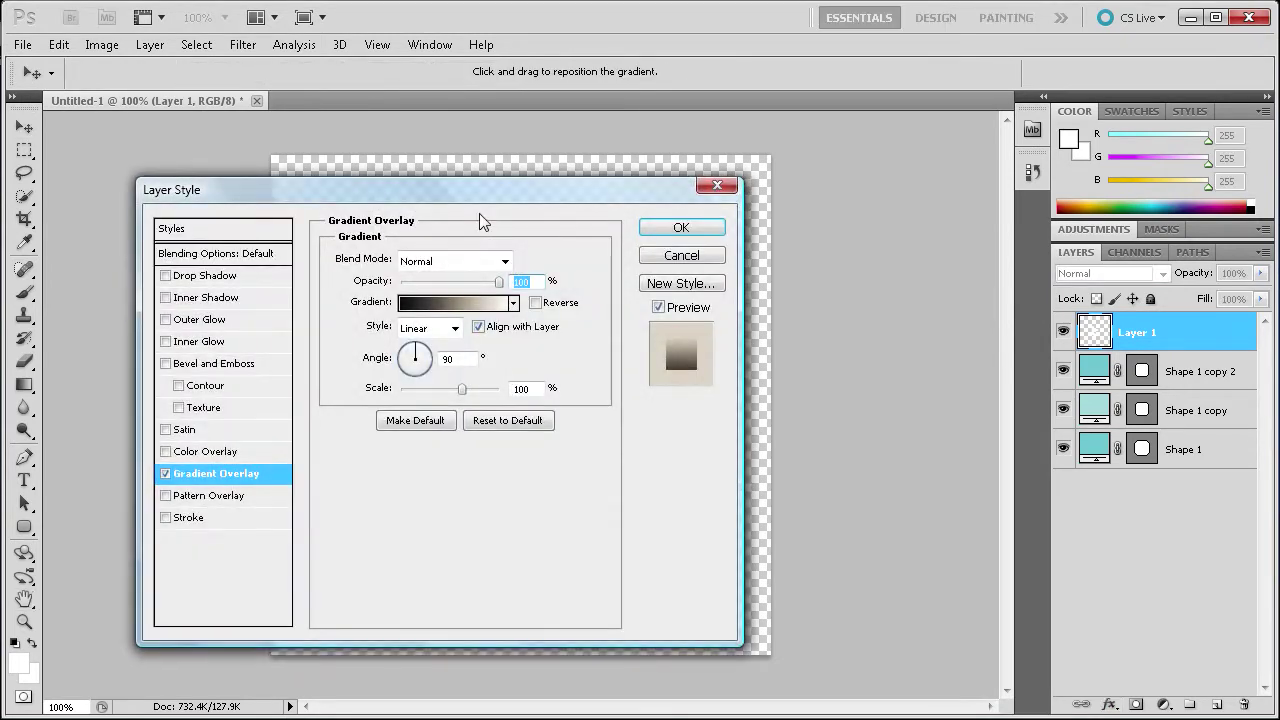
{"action": "left_click_drag", "start_coordinate": [476, 198], "coordinate": [599, 171]}
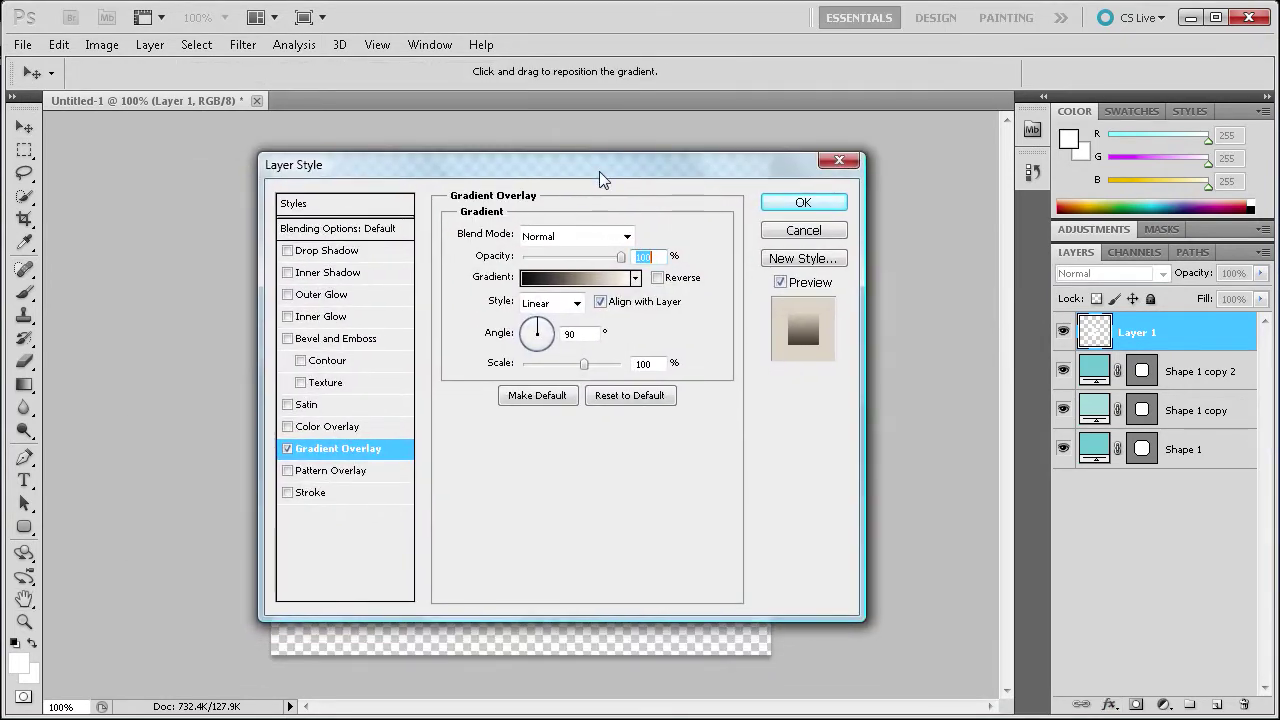
{"action": "left_click_drag", "start_coordinate": [558, 171], "coordinate": [874, 184]}
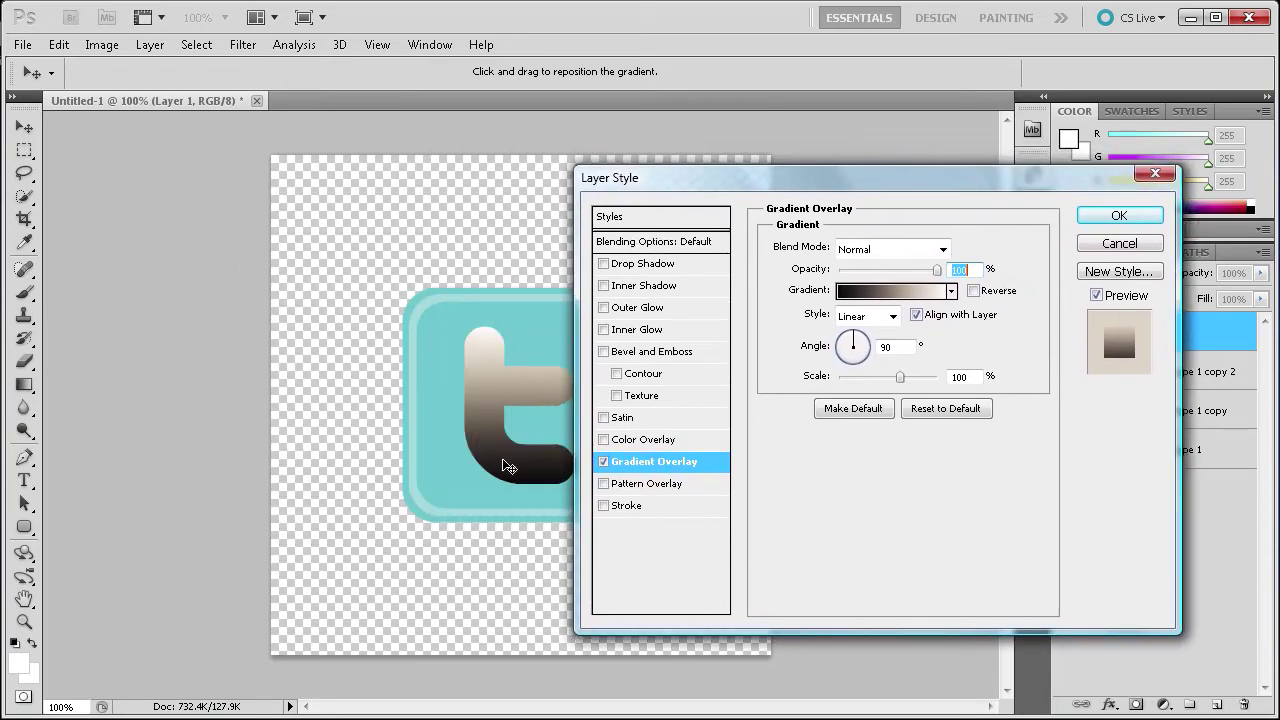
{"action": "left_click", "coordinate": [870, 291]}
{"action": "left_click_drag", "start_coordinate": [490, 188], "coordinate": [900, 198]}
{"action": "double_click", "coordinate": [667, 531]}
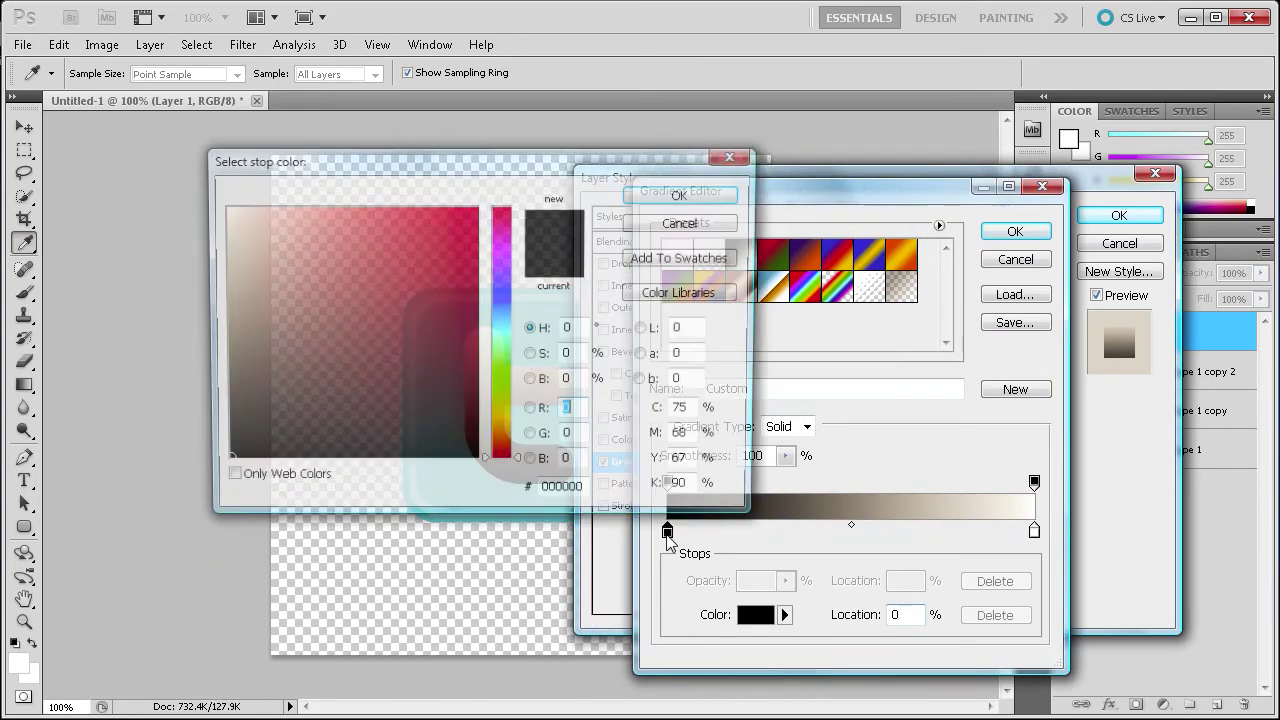
{"action": "left_click_drag", "start_coordinate": [415, 163], "coordinate": [776, 170]}
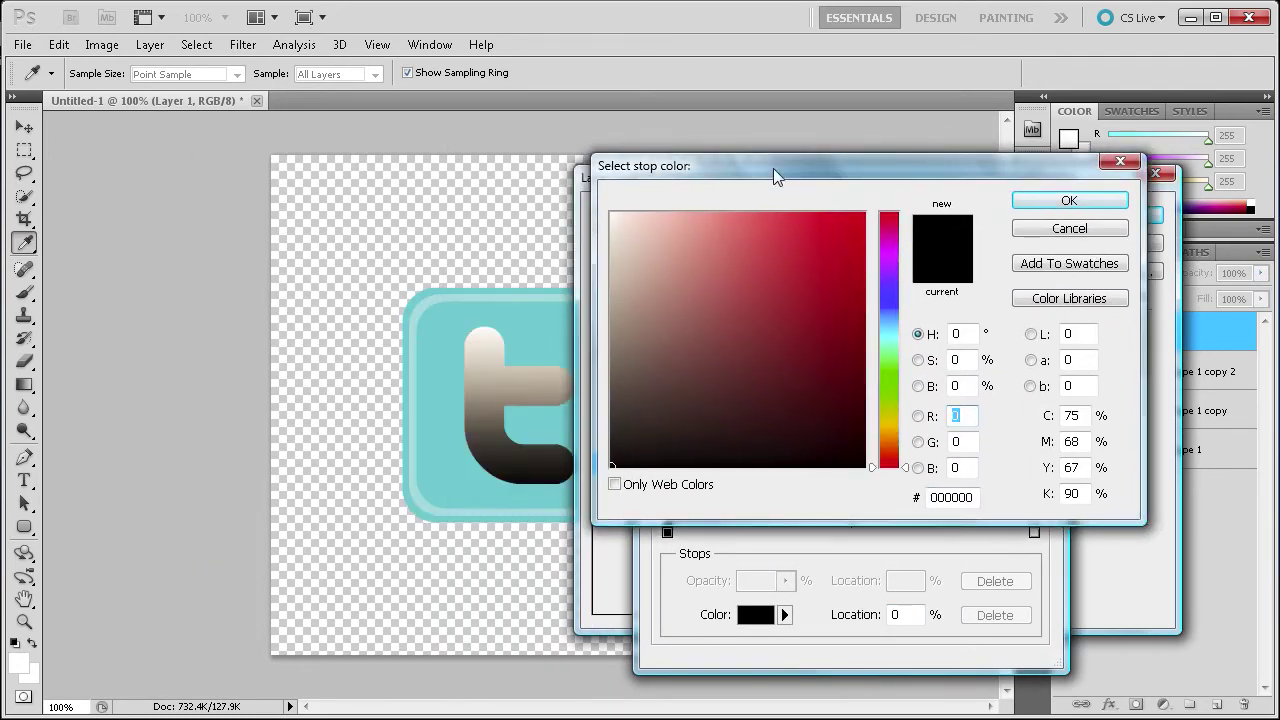
{"action": "left_click", "coordinate": [440, 324]}
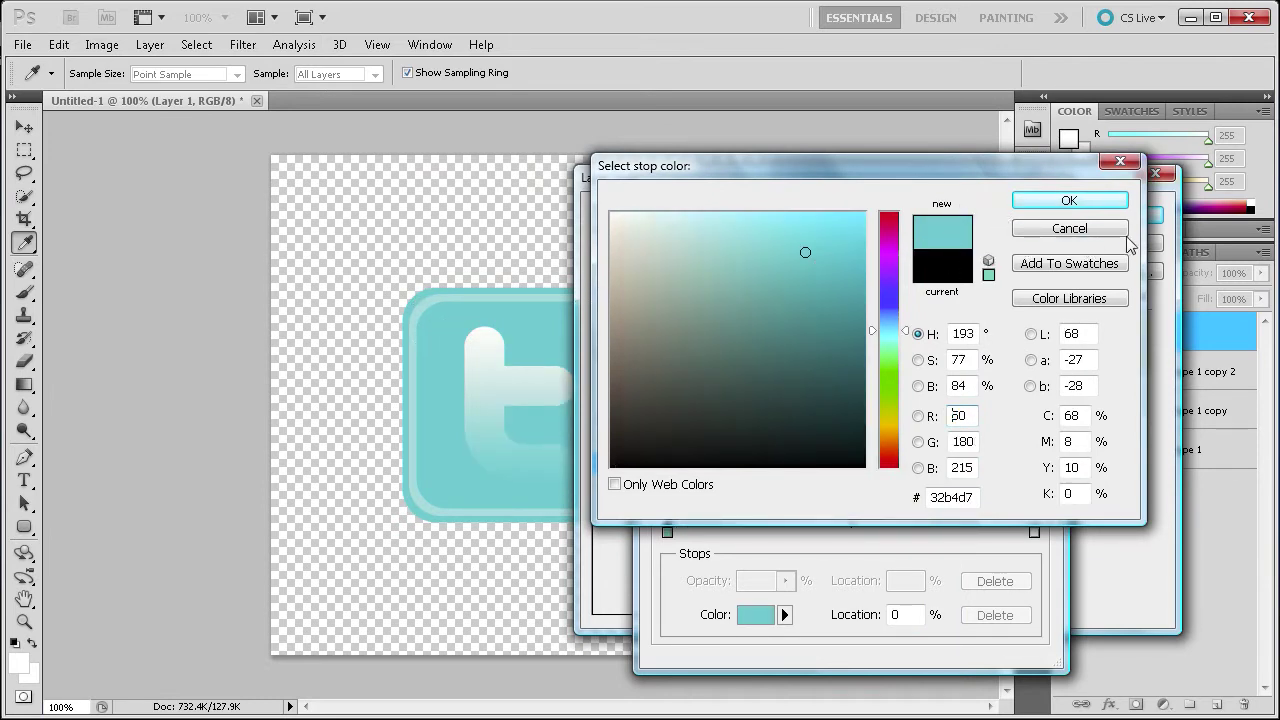
{"action": "left_click", "coordinate": [1088, 205]}
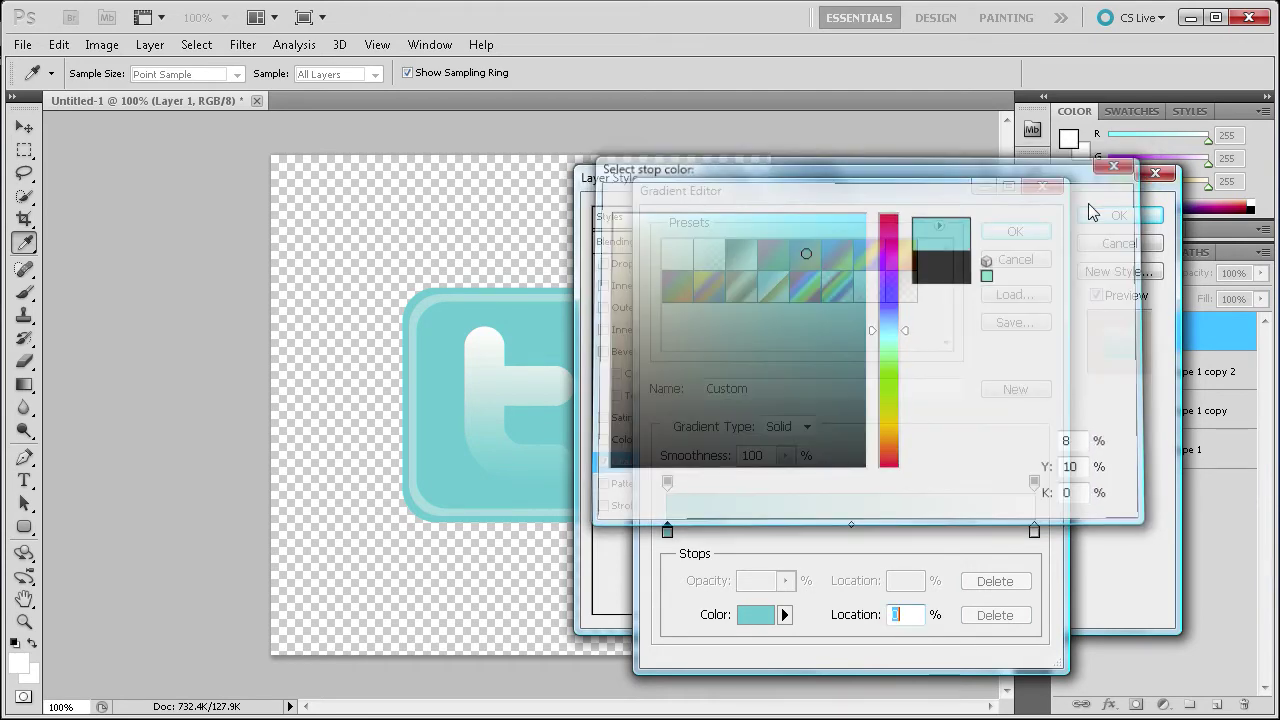
Set the gradient's end colour stop to #c8f6fe and apply the Gradient Overlay to the t.
{"action": "left_click", "coordinate": [1035, 532]}
{"action": "double_click", "coordinate": [1035, 532]}
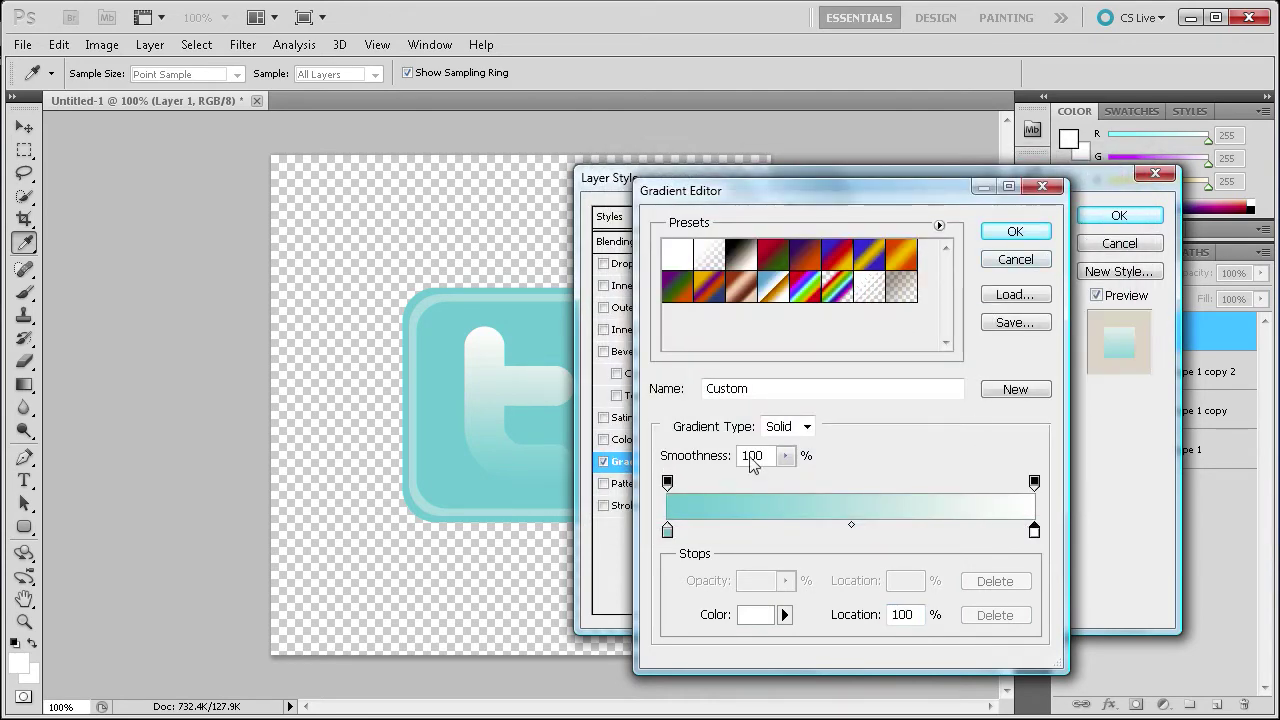
{"action": "left_click_drag", "start_coordinate": [943, 500], "coordinate": [823, 496]}
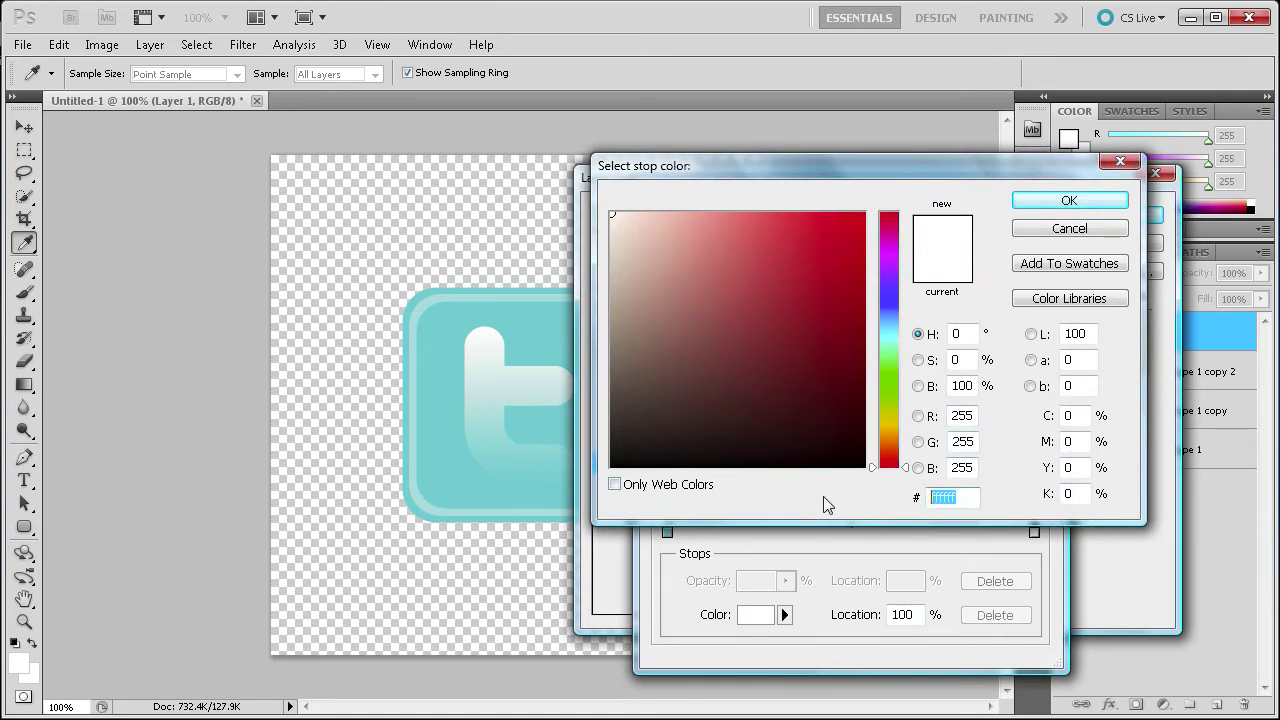
{"action": "type", "text": "c8"}
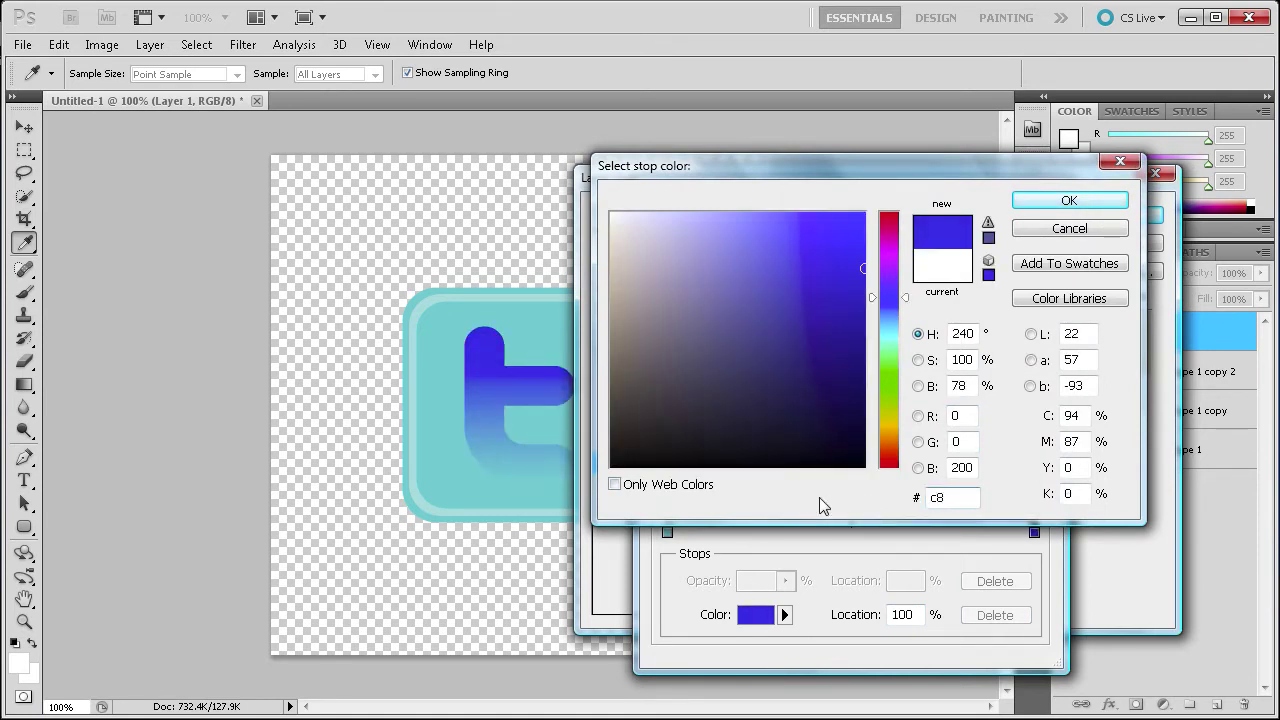
{"action": "type", "text": "f6"}
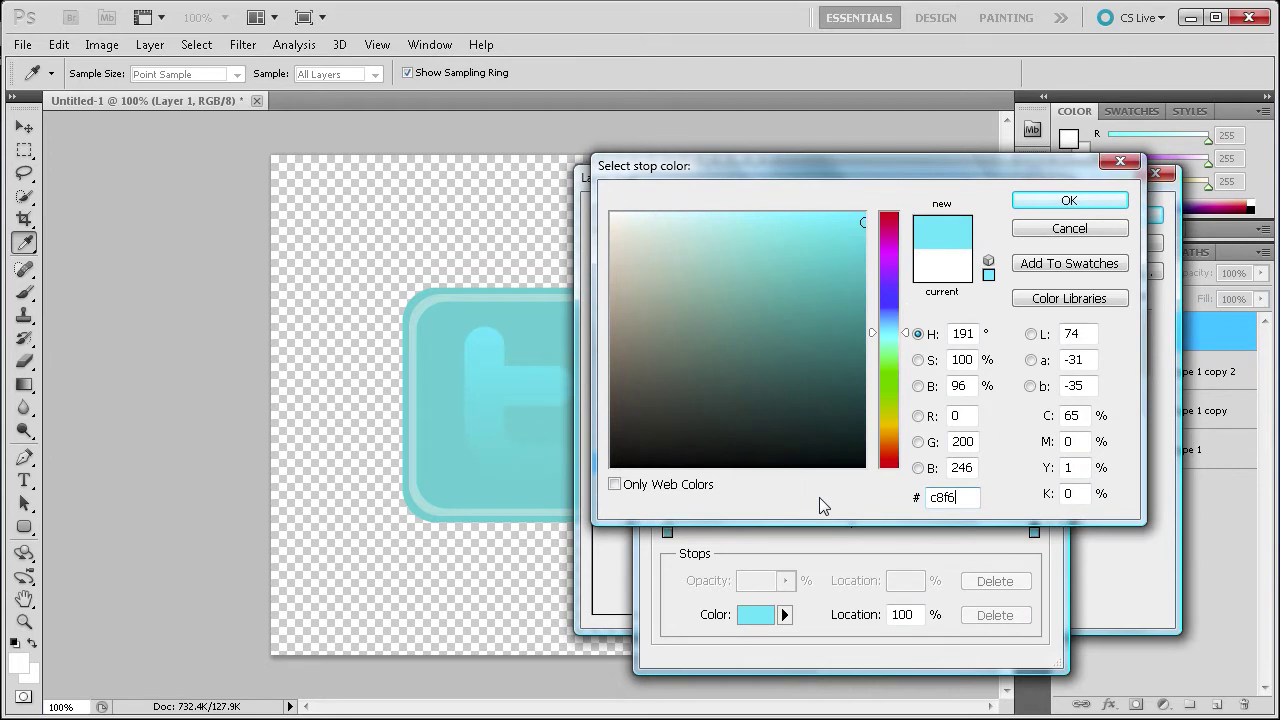
{"action": "type", "text": "fe"}
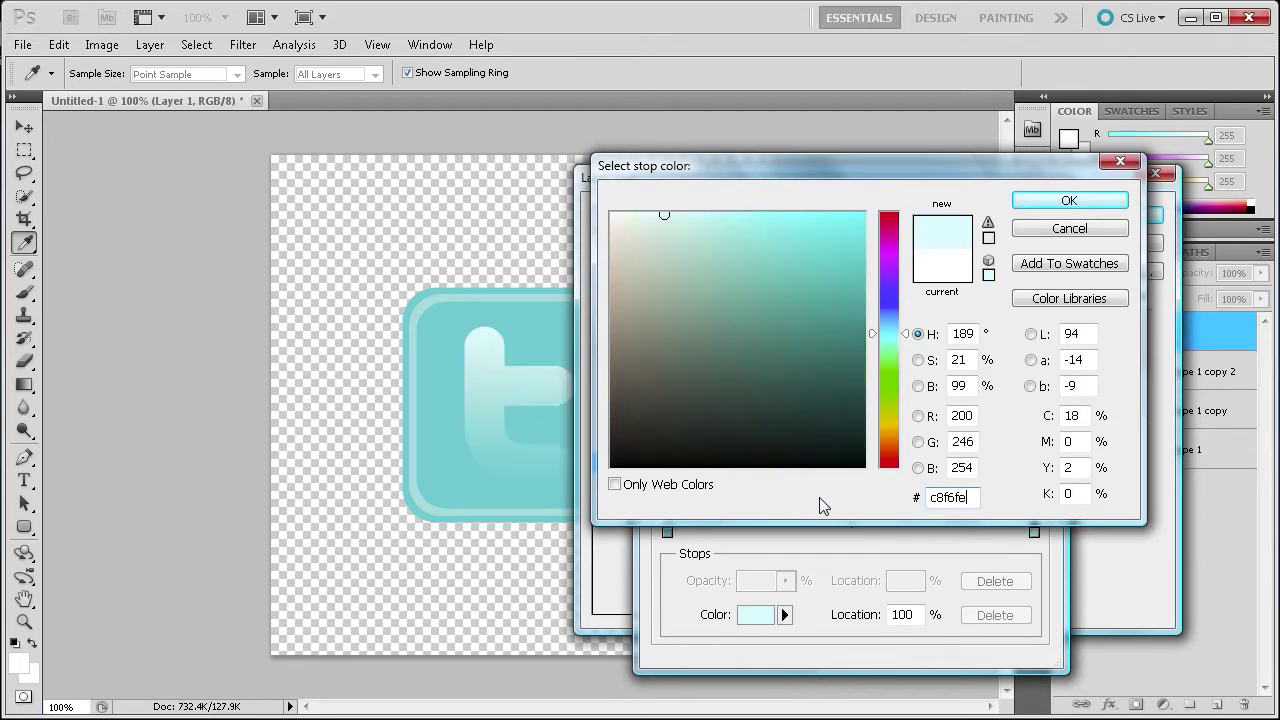
{"action": "left_click", "coordinate": [1081, 201]}
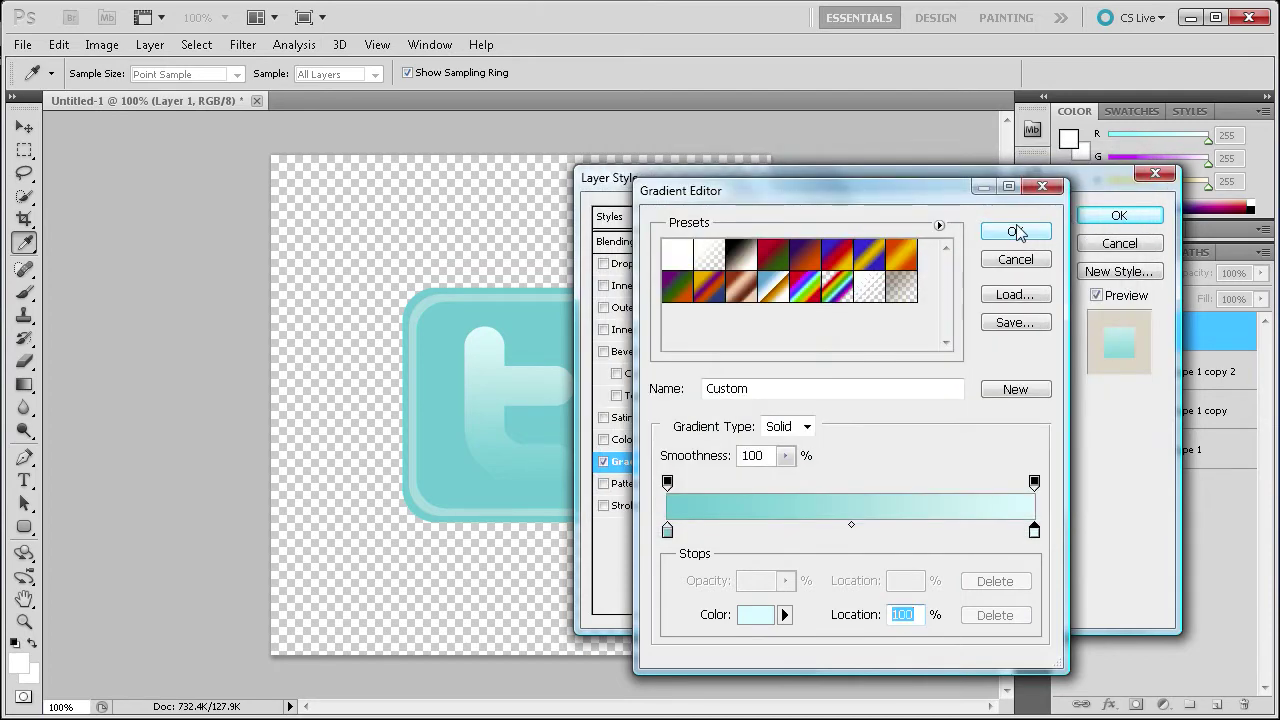
{"action": "left_click", "coordinate": [1020, 232]}
{"action": "left_click", "coordinate": [1121, 215]}
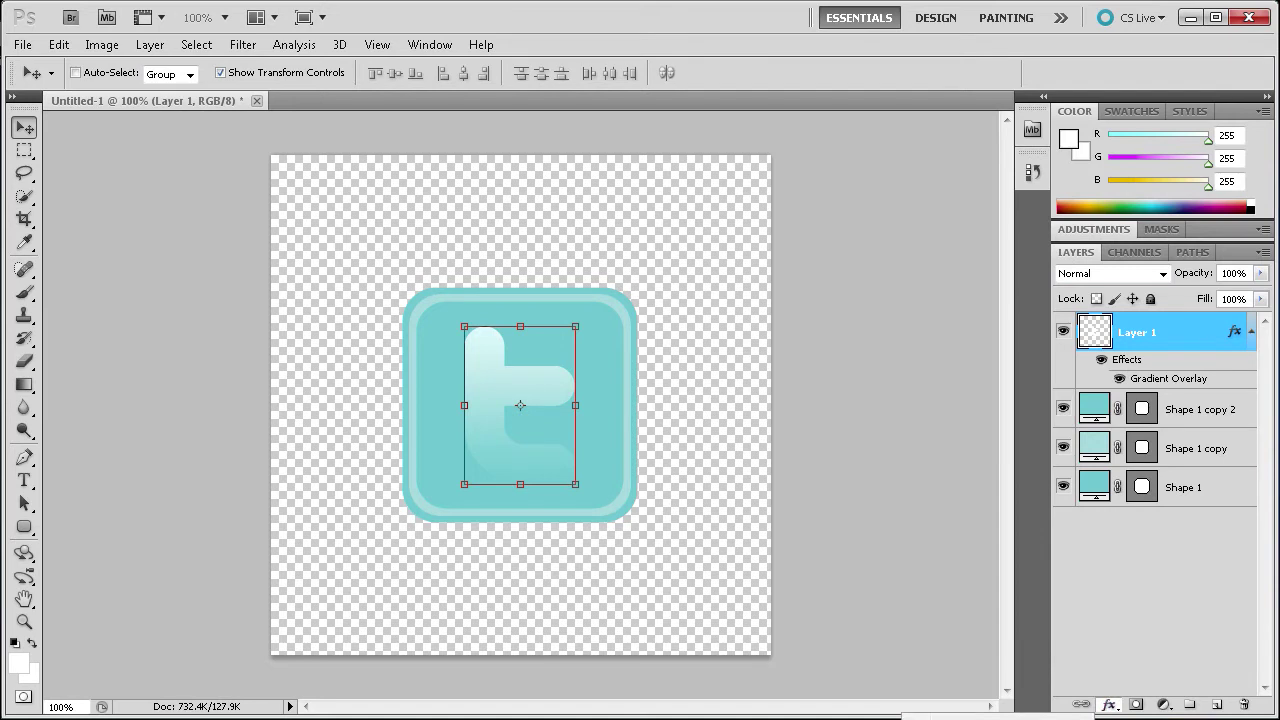
Add a 16 px outside Stroke in white (#ffffff) to the t layer.
{"action": "left_click", "coordinate": [1108, 705]}
{"action": "left_click", "coordinate": [896, 645]}
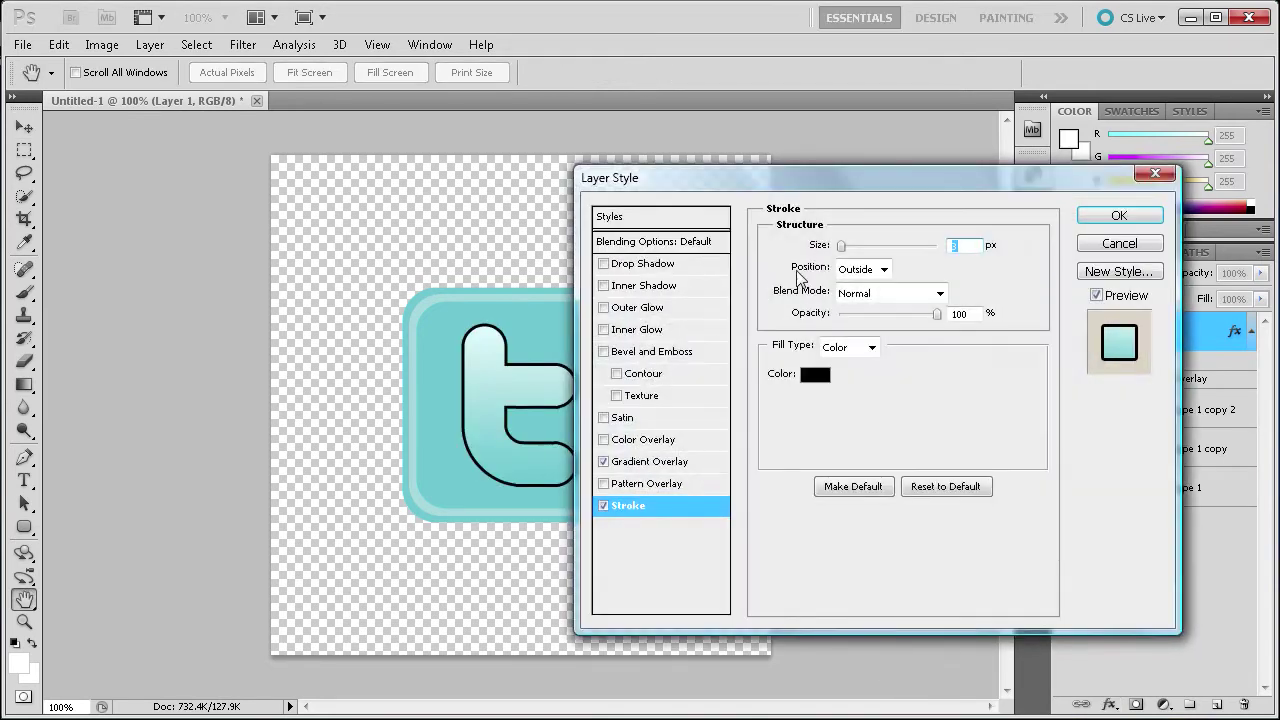
{"action": "type", "text": "16"}
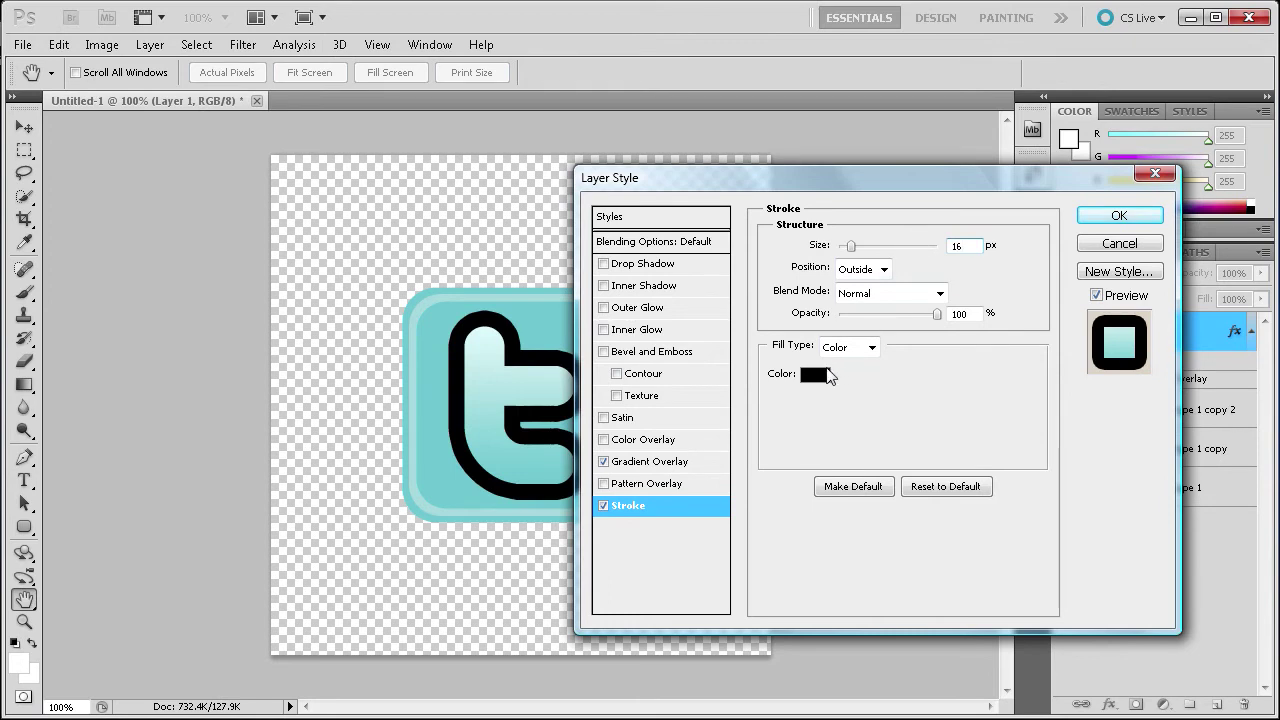
{"action": "left_click", "coordinate": [814, 374]}
{"action": "left_click_drag", "start_coordinate": [975, 500], "coordinate": [884, 504]}
{"action": "type", "text": "ffffff"}
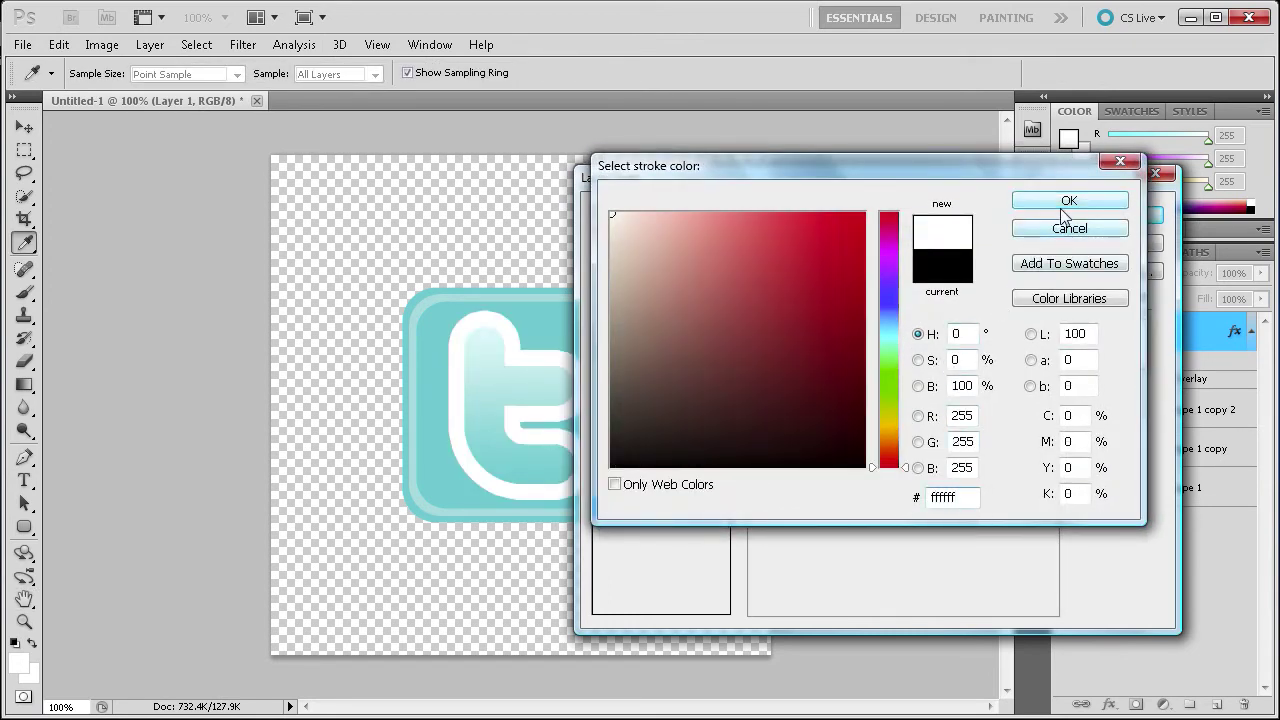
{"action": "left_click", "coordinate": [1066, 204]}
{"action": "key", "text": "v"}
{"action": "left_click", "coordinate": [1117, 215]}
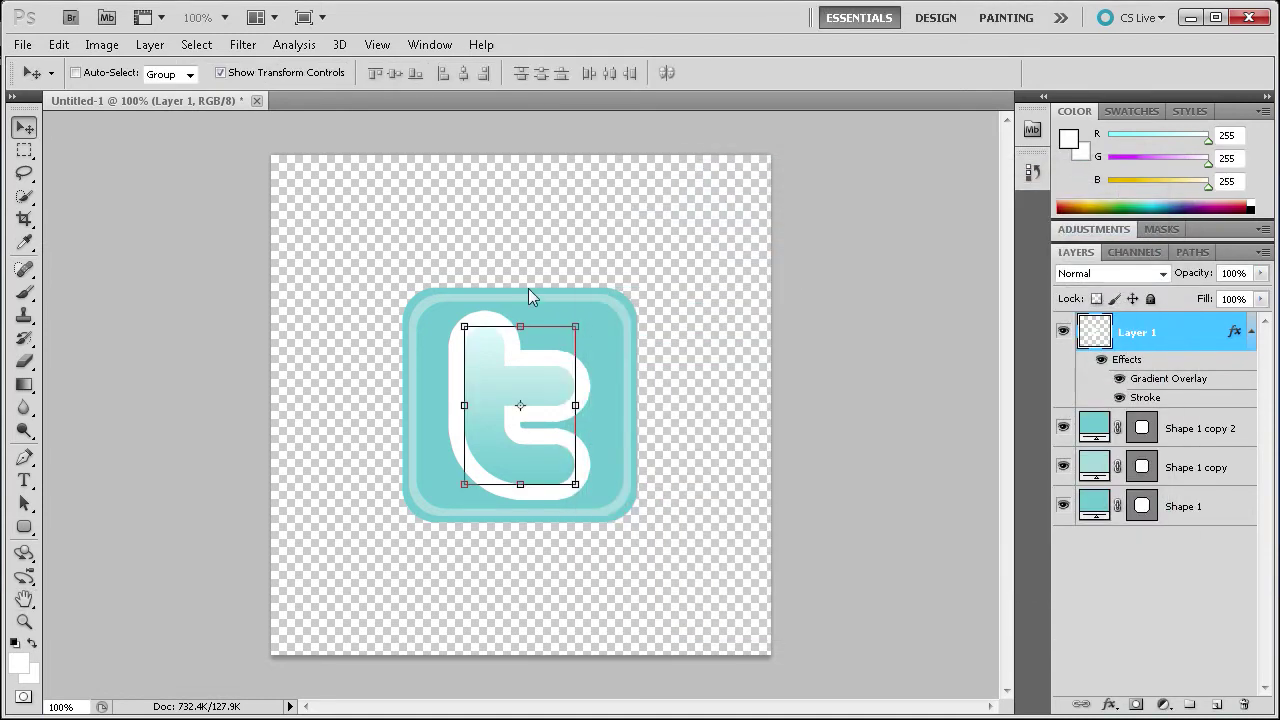
Create a new layer above the t and draw a wide elliptical selection across the upper part of the icon, extending past both its sides.
{"action": "left_click", "coordinate": [23, 151]}
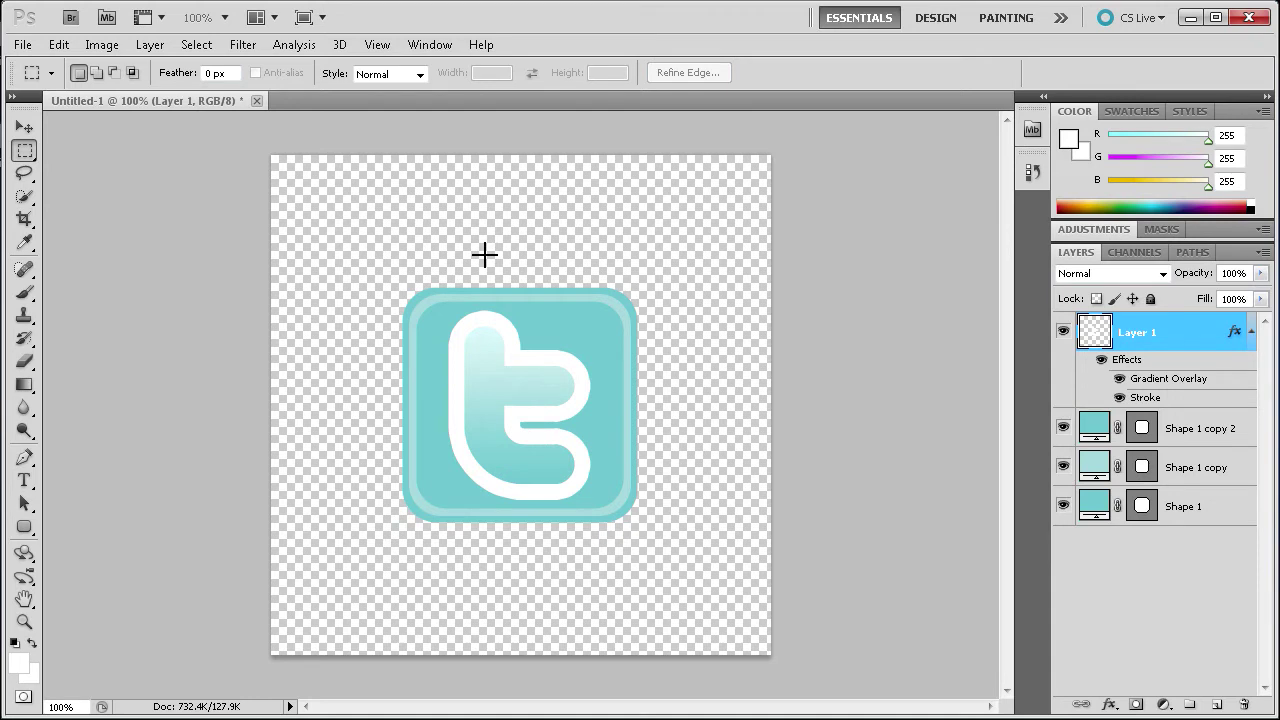
{"action": "right_click", "coordinate": [33, 156]}
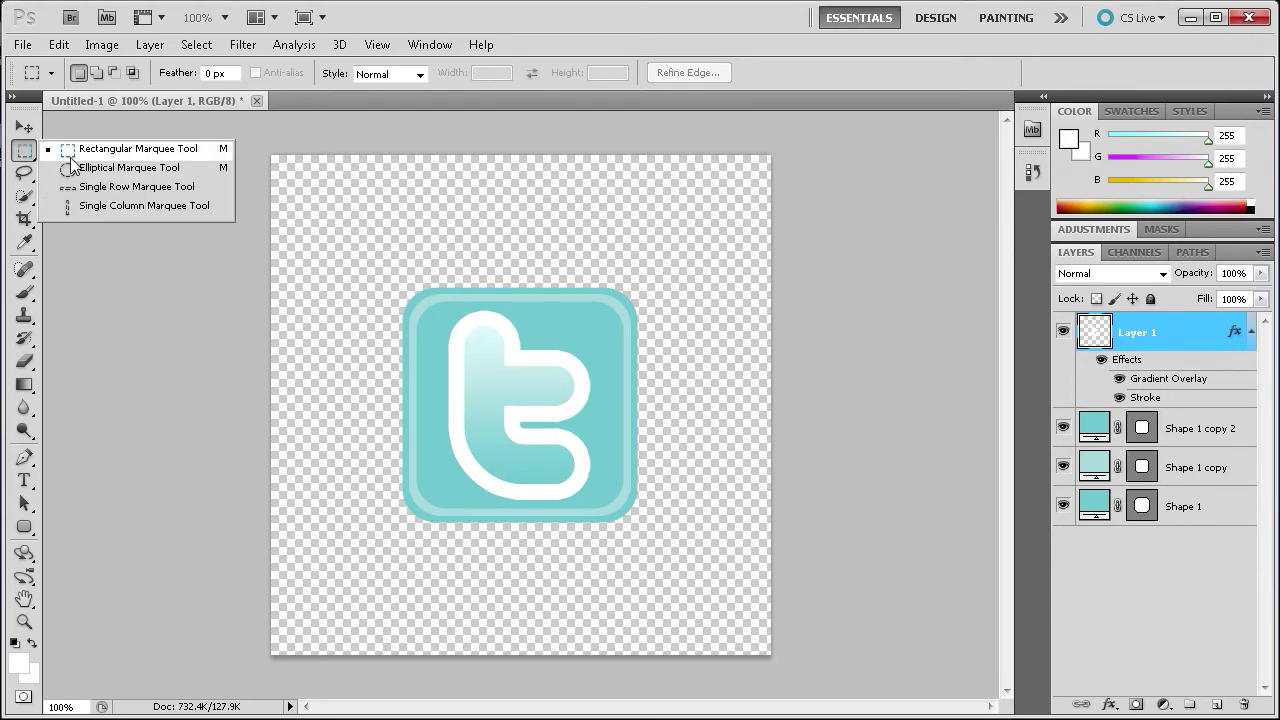
{"action": "left_click", "coordinate": [100, 168]}
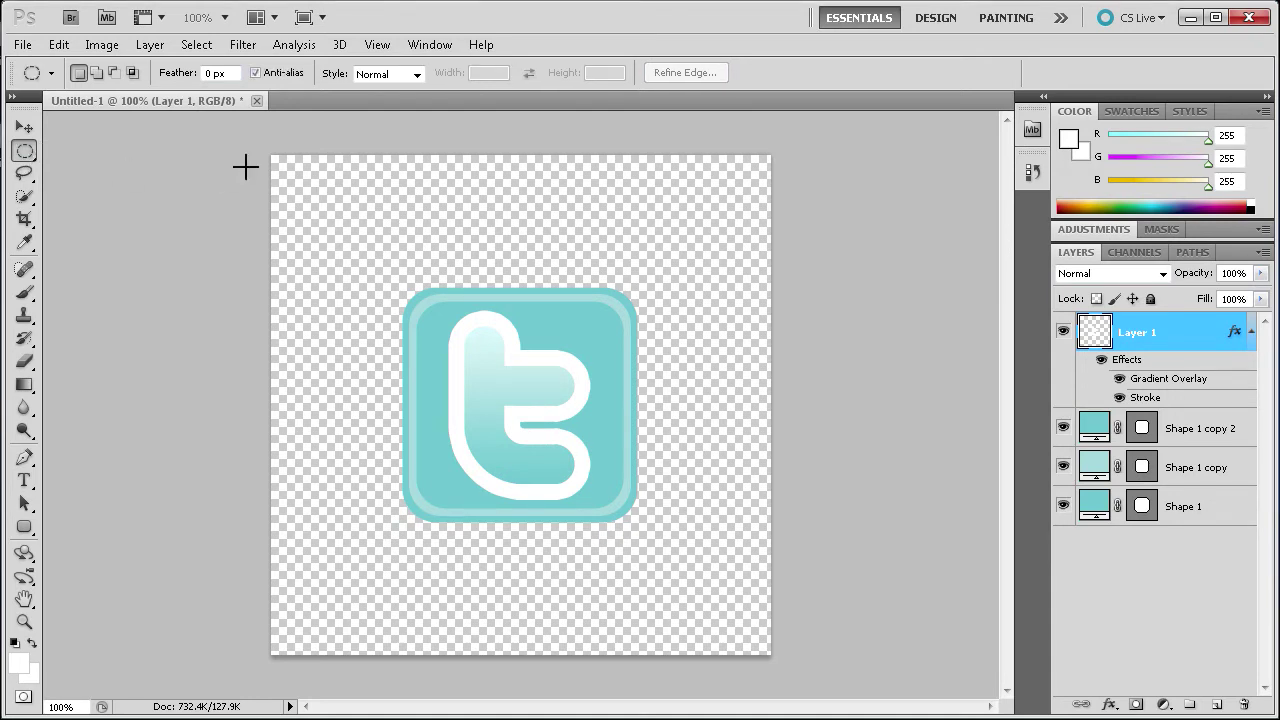
{"action": "left_click", "coordinate": [1218, 705]}
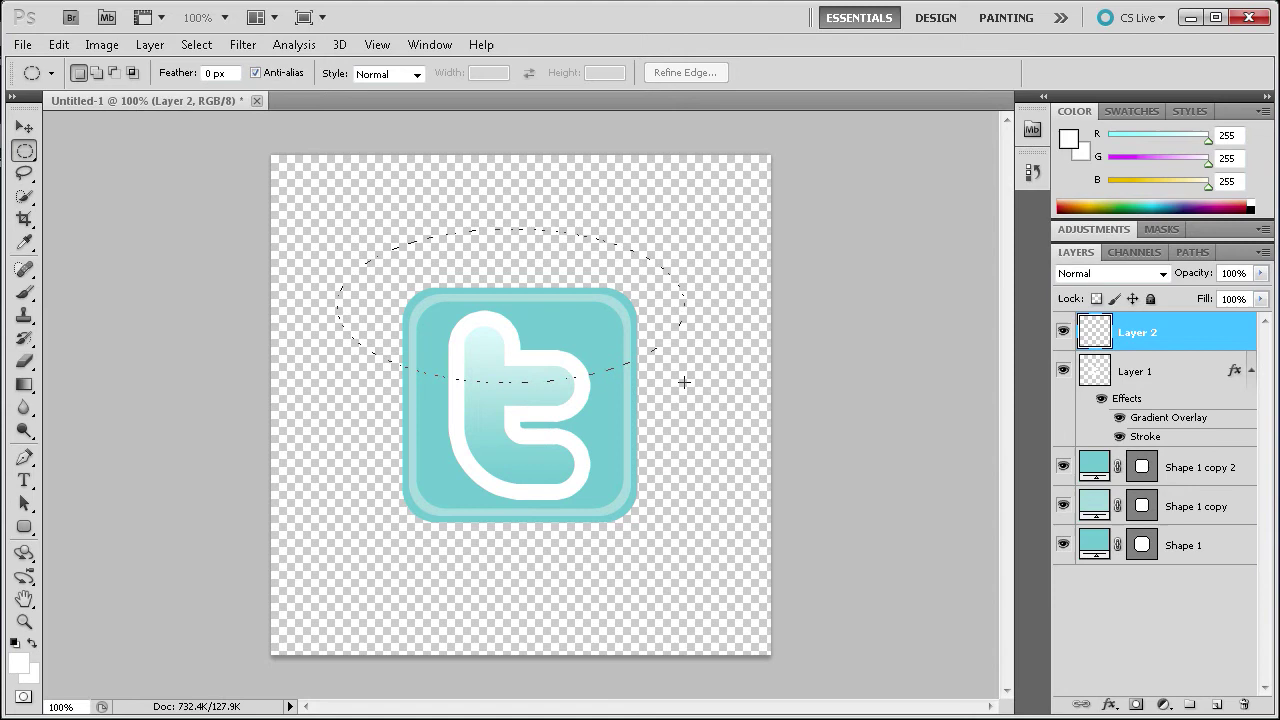
{"action": "left_click_drag", "start_coordinate": [684, 382], "coordinate": [686, 376]}
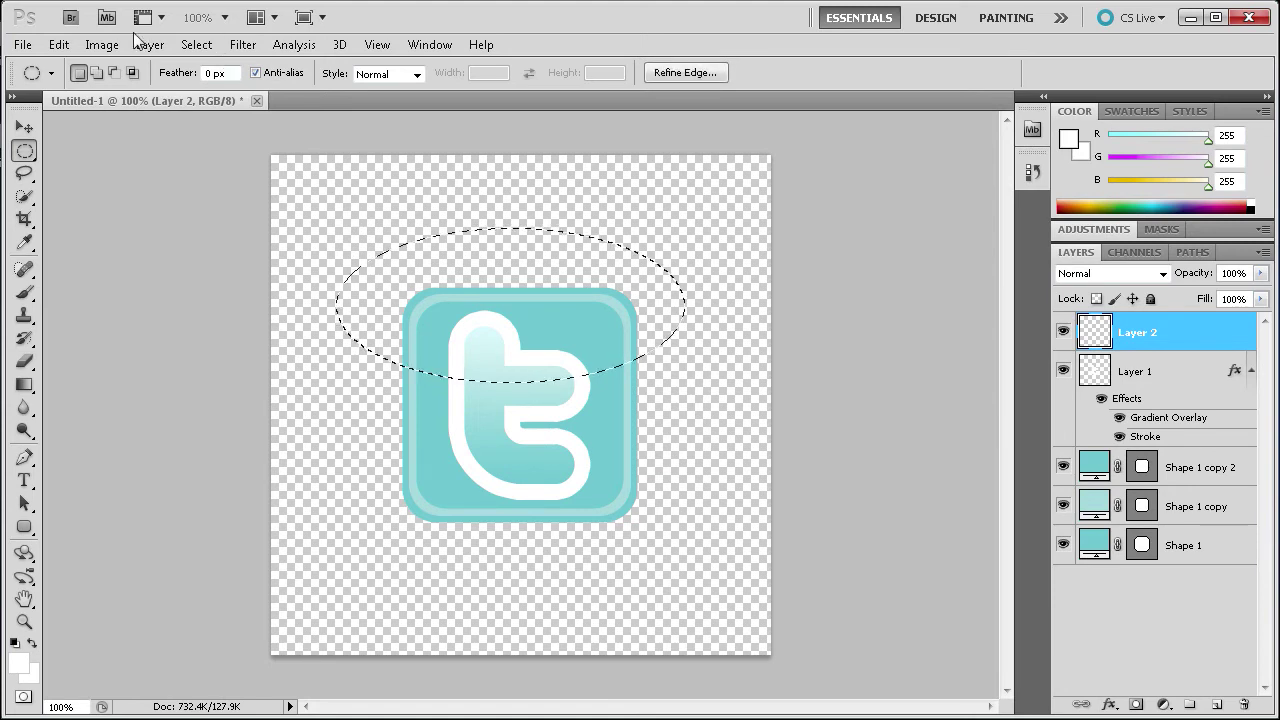
Fill the elliptical selection on the new layer with white (#ffffff) at 100% opacity.
{"action": "left_click", "coordinate": [59, 45]}
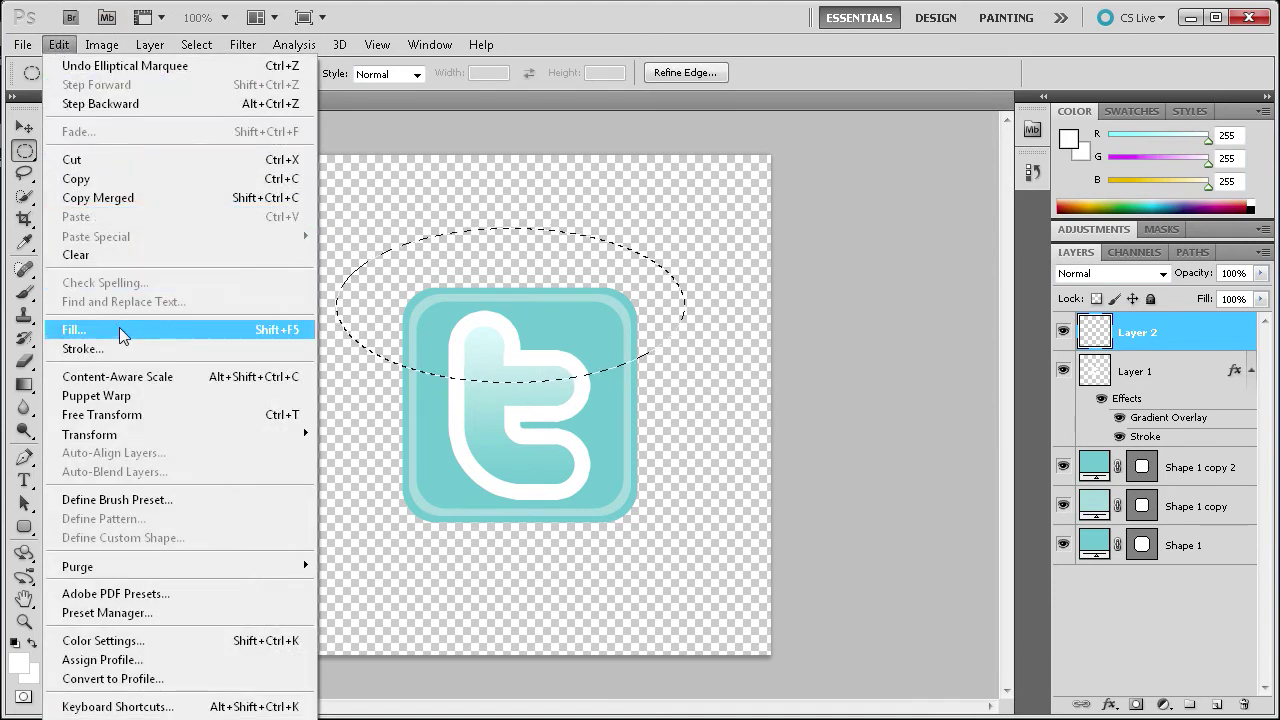
{"action": "left_click", "coordinate": [122, 330]}
{"action": "left_click", "coordinate": [479, 320]}
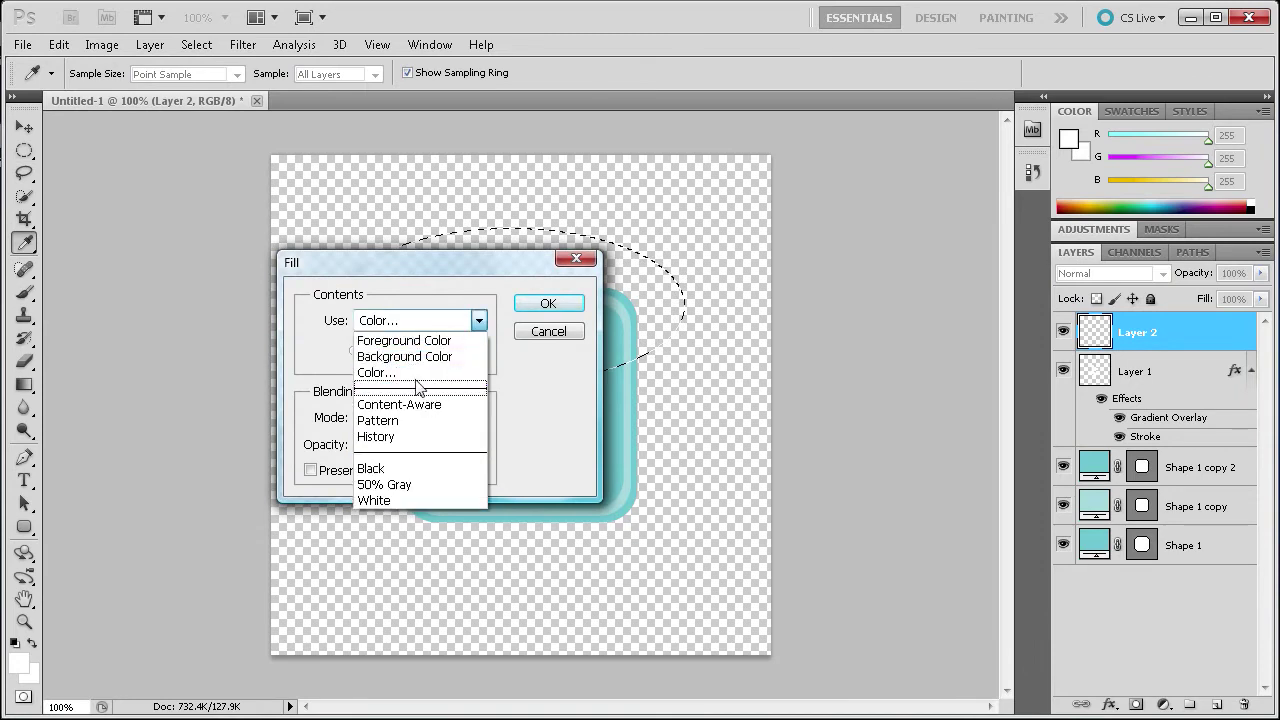
{"action": "left_click", "coordinate": [412, 370]}
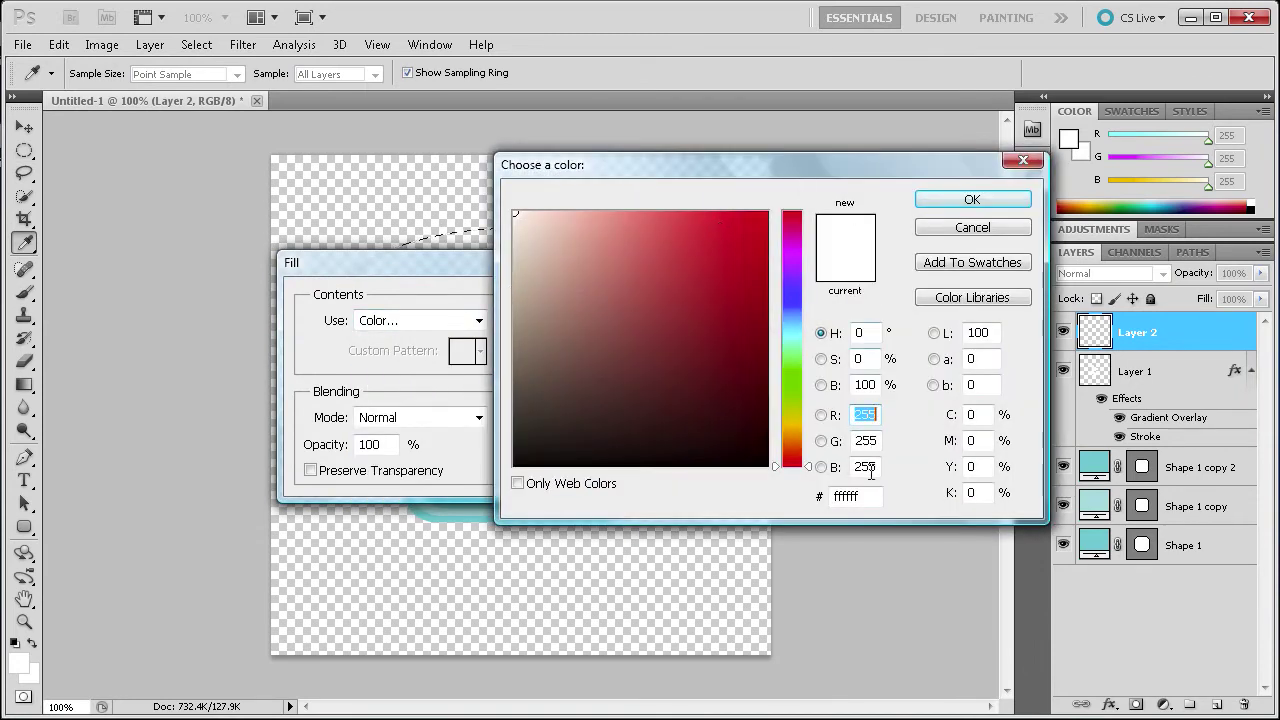
{"action": "left_click_drag", "start_coordinate": [866, 500], "coordinate": [803, 503]}
{"action": "left_click", "coordinate": [972, 199]}
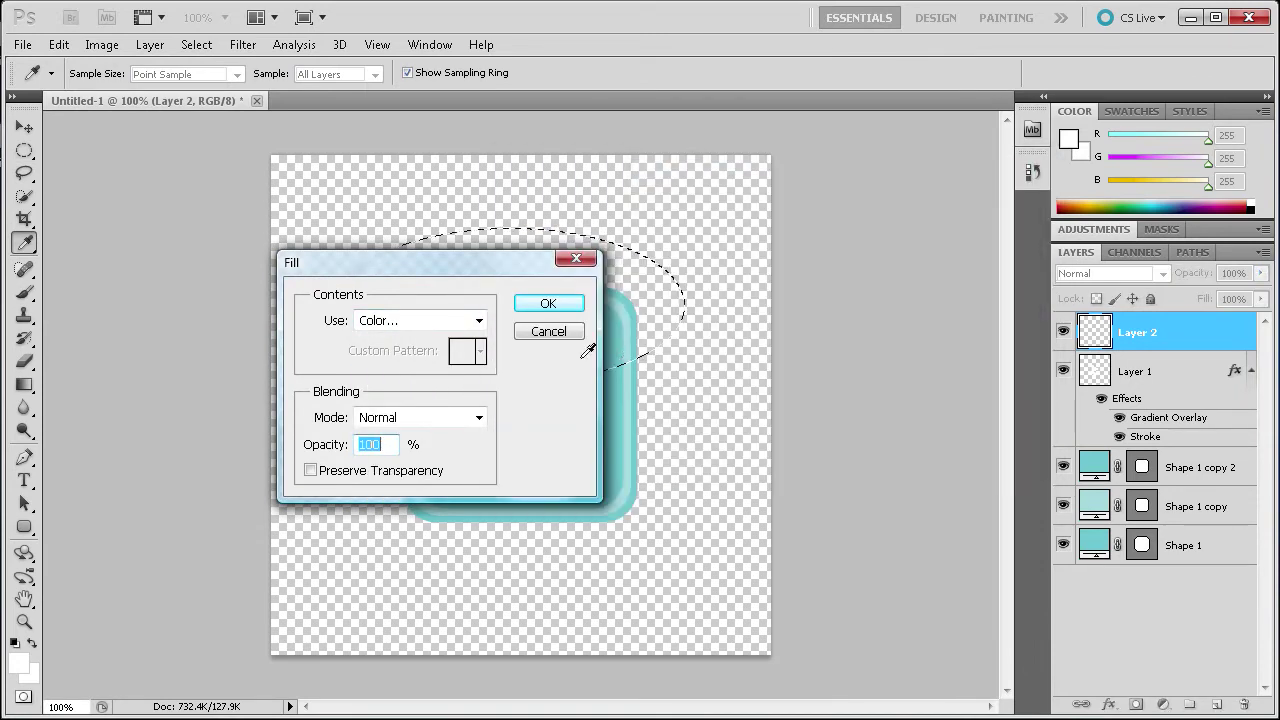
{"action": "left_click", "coordinate": [533, 302]}
Nudge the white ellipse right until it is horizontally centred over the icon.
{"action": "key", "text": "m"}
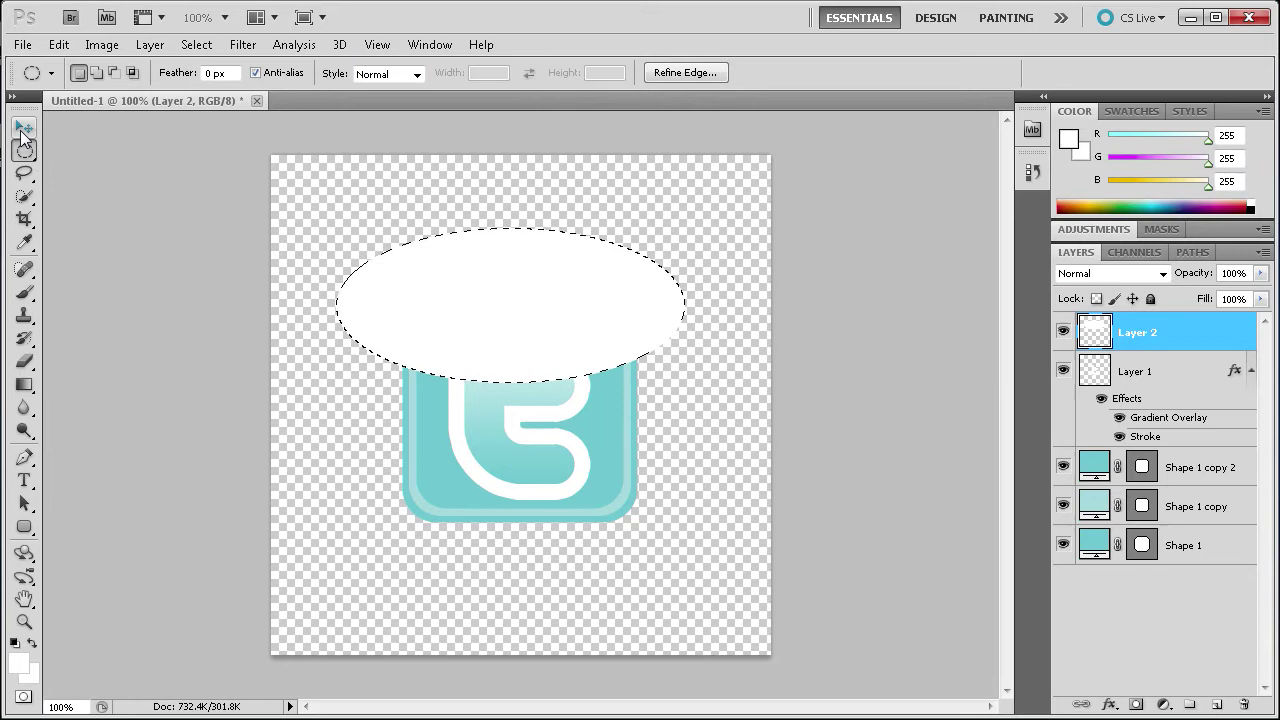
{"action": "key", "text": "v"}
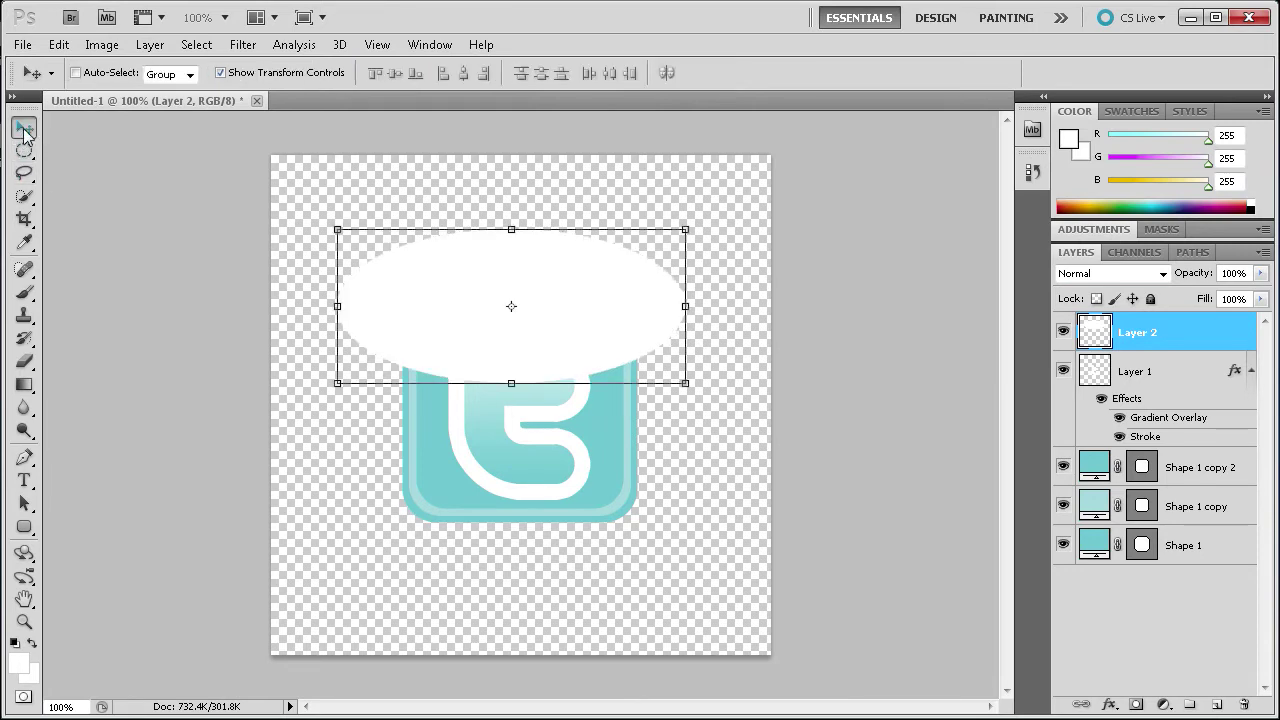
{"action": "key", "text": "Right"}
{"action": "key", "text": "Right"}
{"action": "key", "text": "Right"}
{"action": "key", "text": "Right"}
{"action": "key", "text": "Right"}
{"action": "key", "text": "Right"}
{"action": "key", "text": "Right"}
{"action": "key", "text": "Right"}
{"action": "key", "text": "Right"}
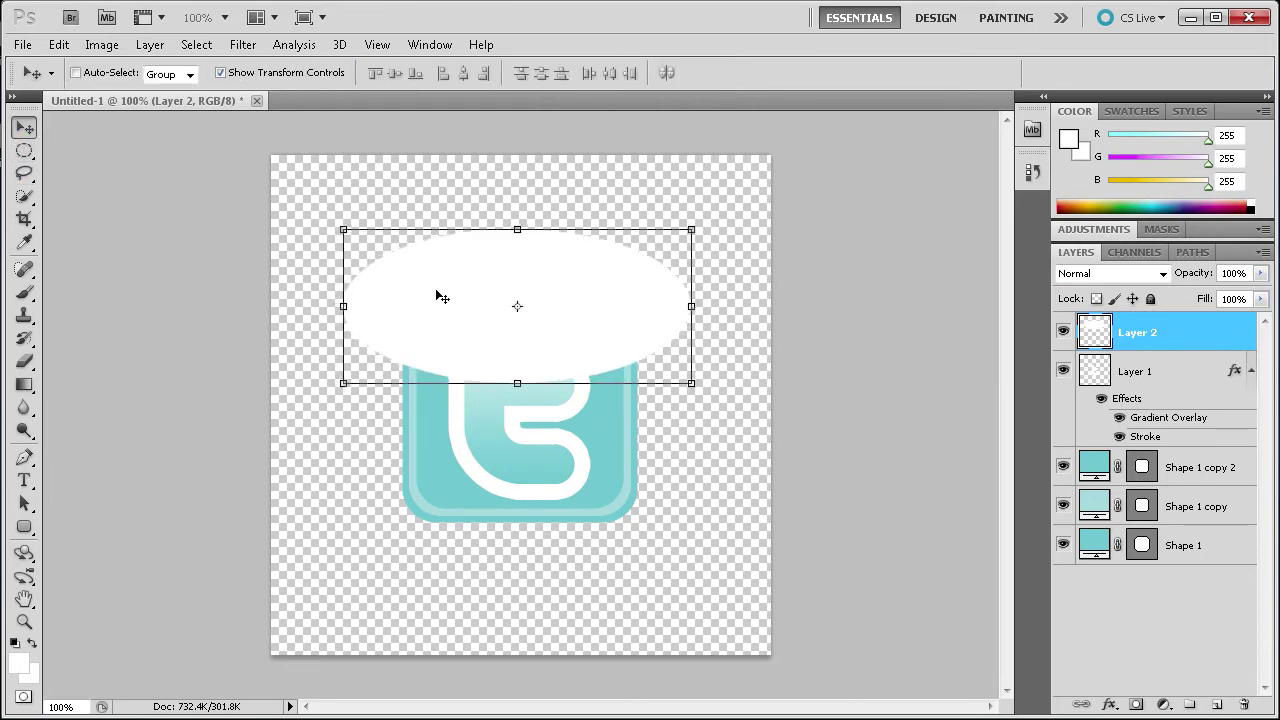
Select the outline of the Shape 1 square and cut that area of the white ellipse on Layer 2 onto its own layer.
{"action": "left_click", "coordinate": [24, 150]}
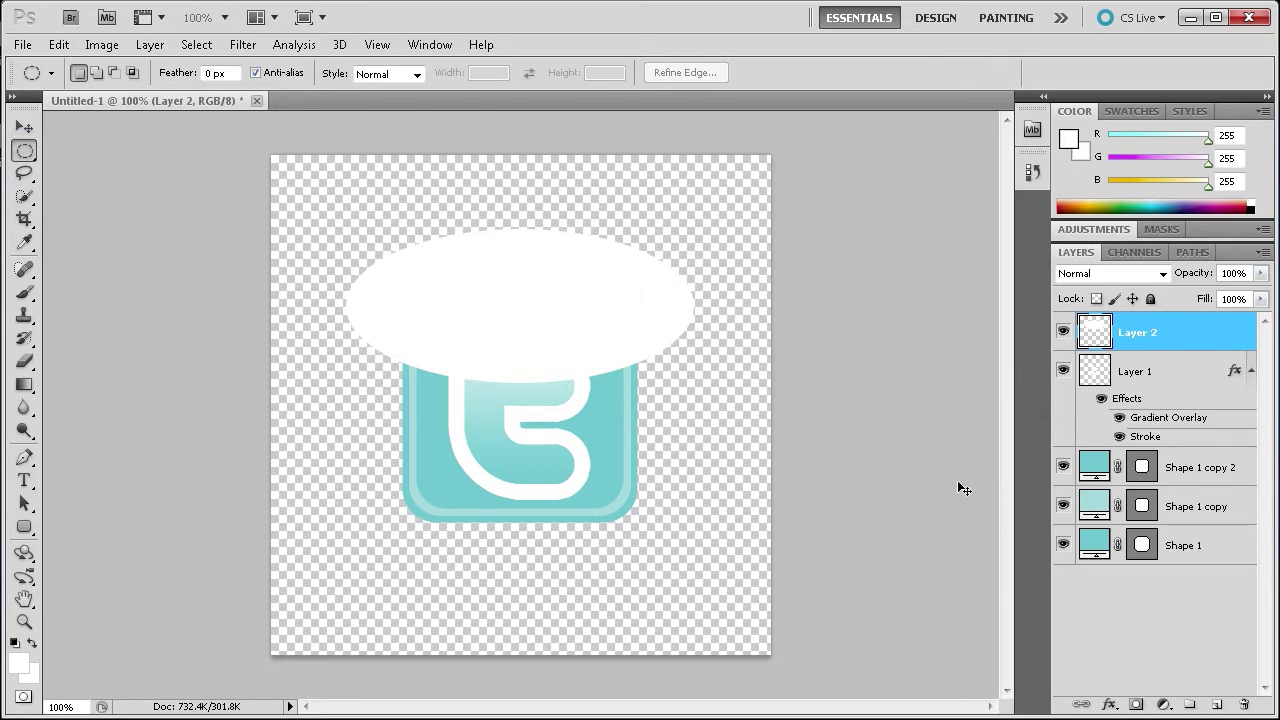
{"action": "key", "text": "alt+shift+comma"}
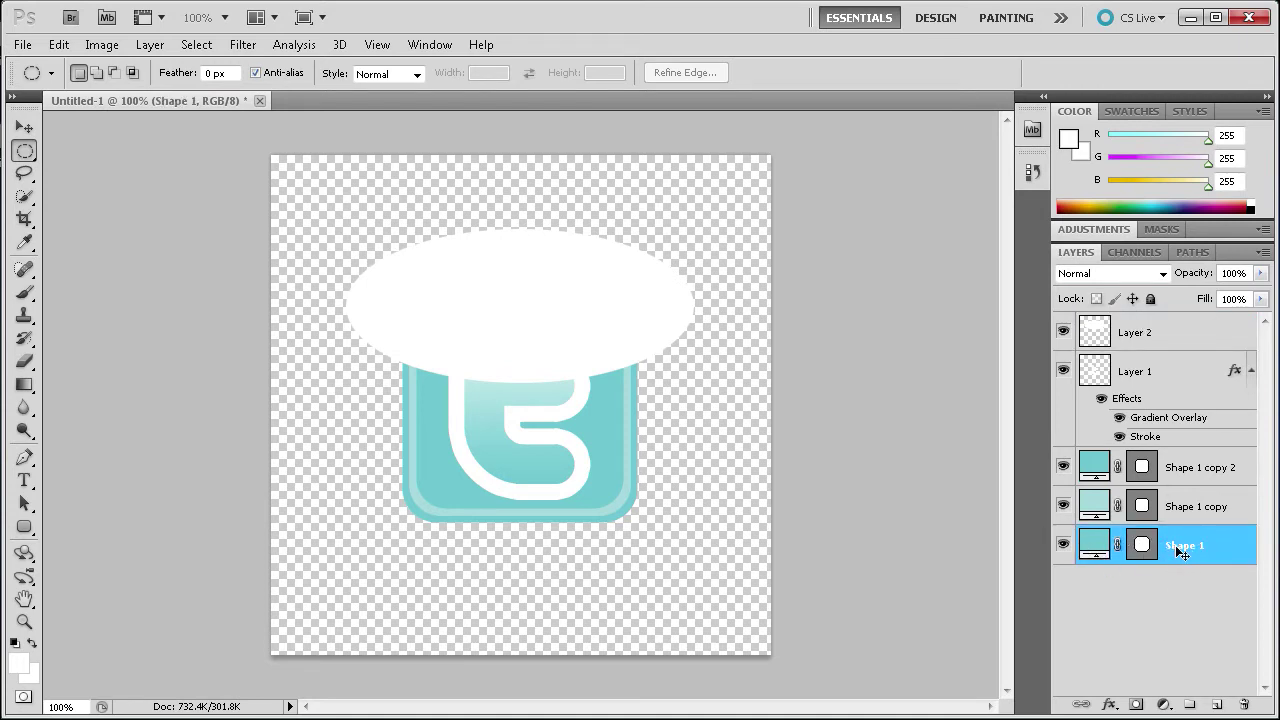
{"action": "left_click", "coordinate": [1143, 545], "text": "ctrl"}
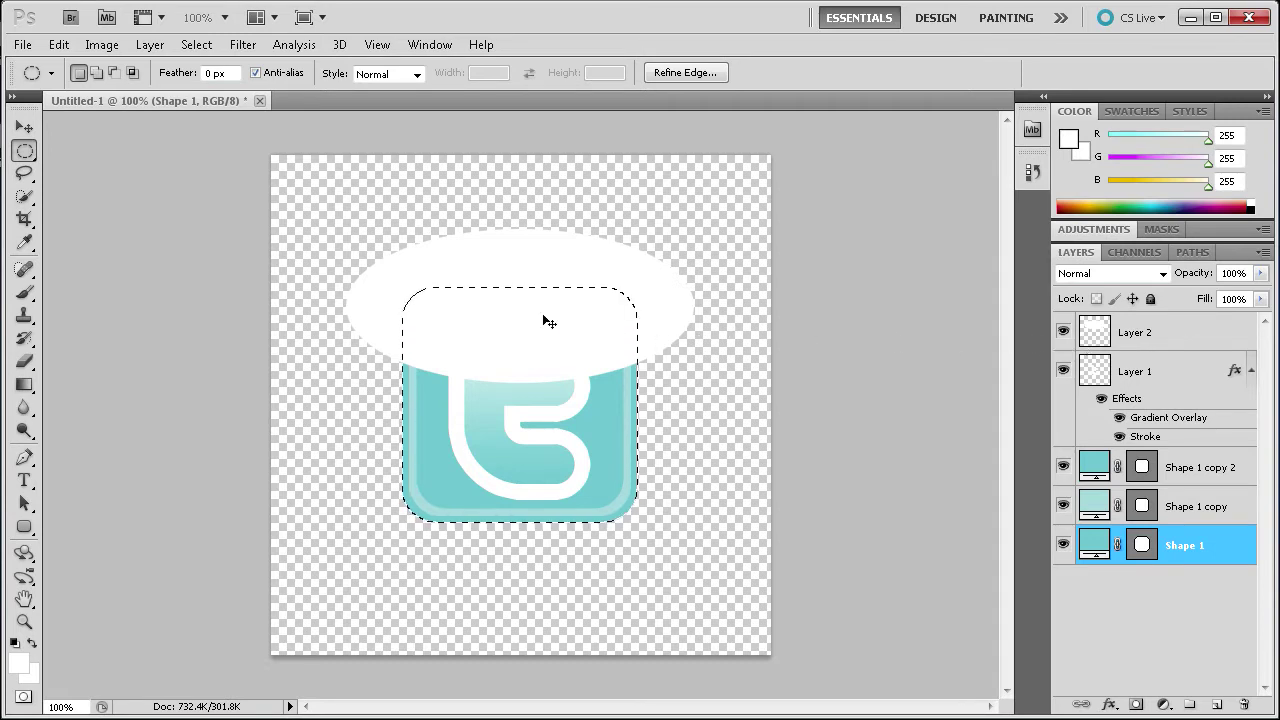
{"action": "left_click", "coordinate": [1096, 333]}
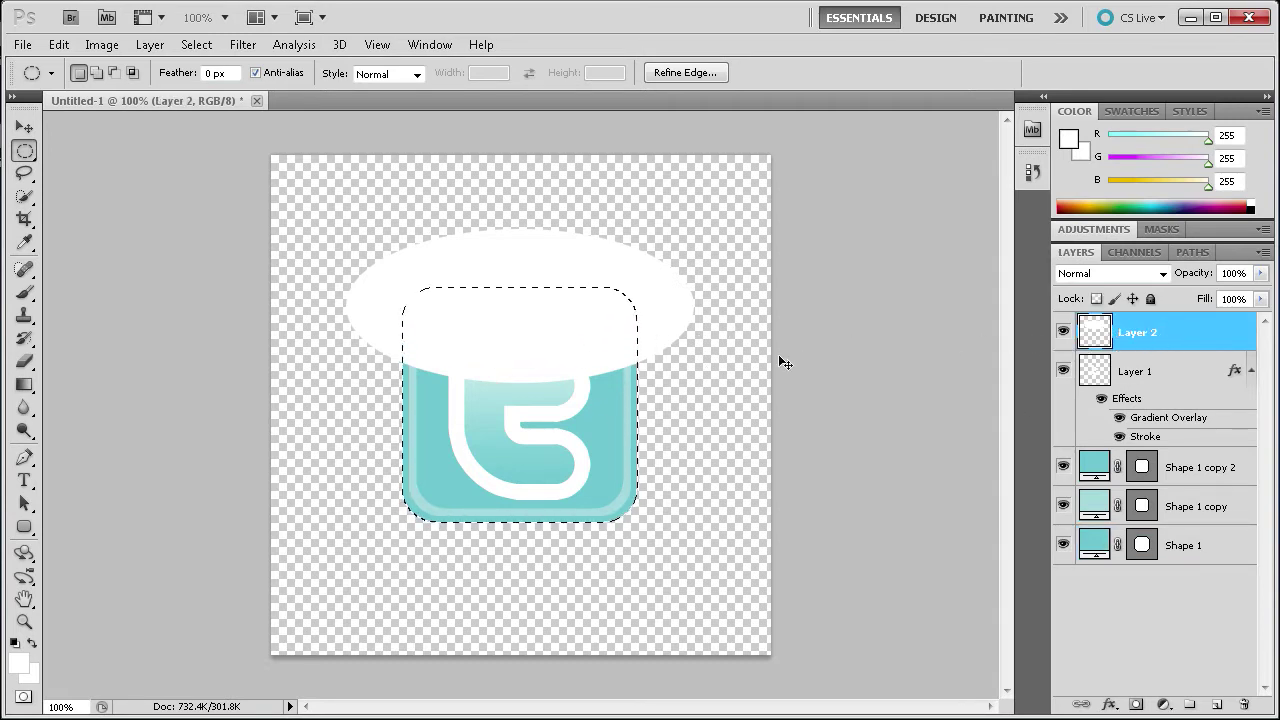
{"action": "right_click", "coordinate": [503, 322]}
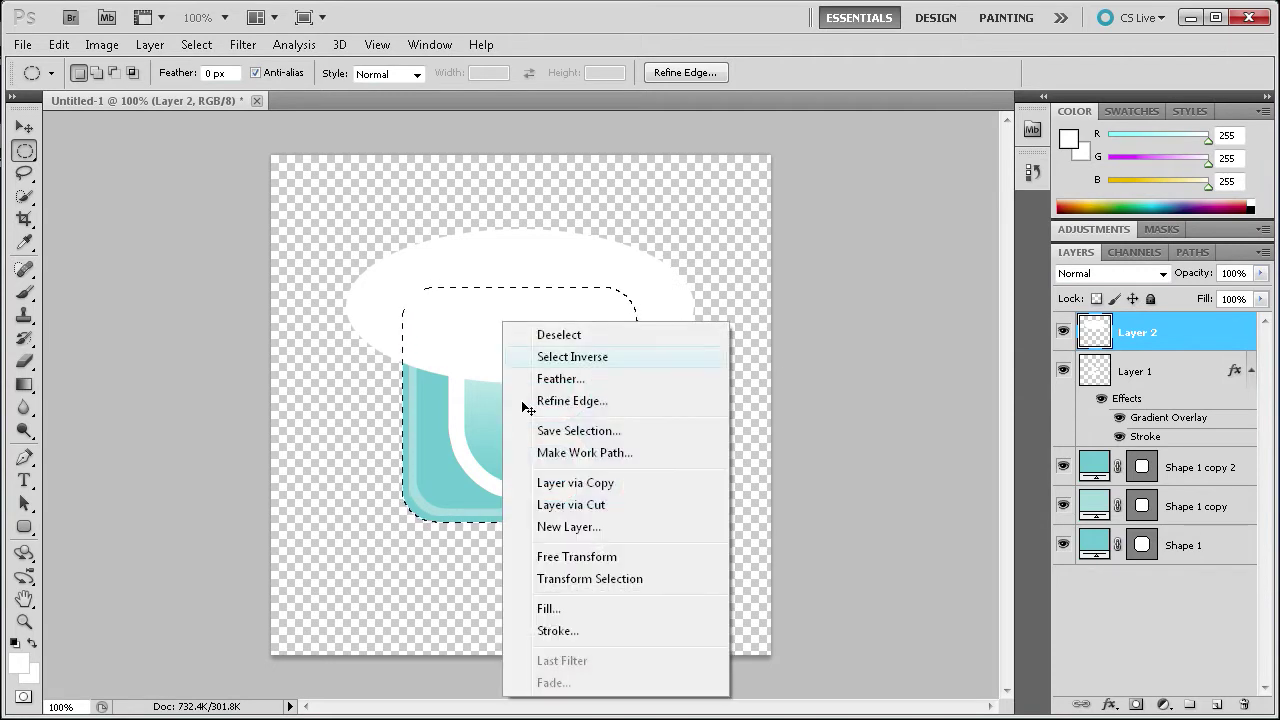
{"action": "left_click", "coordinate": [572, 503]}
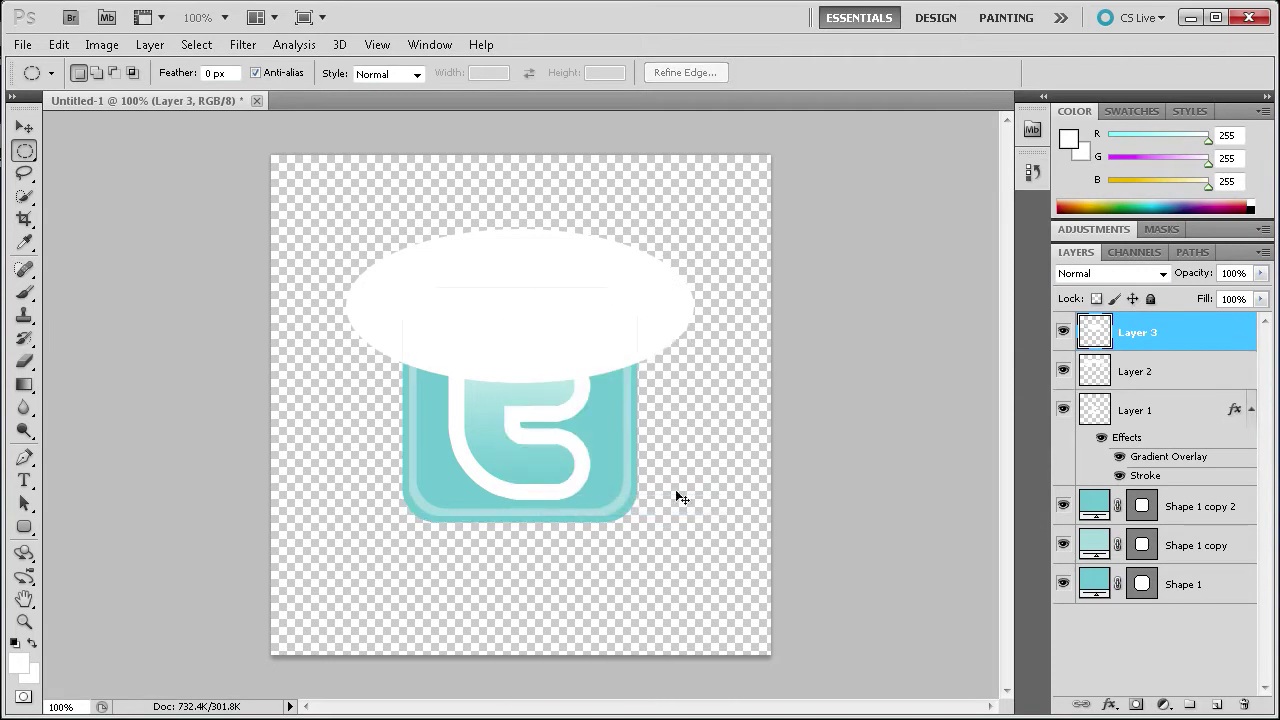
Toggle Layer 2's visibility to check the cut, then delete Layer 2 with the leftover outer parts of the ellipse.
{"action": "left_click", "coordinate": [1063, 371]}
{"action": "left_click", "coordinate": [1063, 371]}
{"action": "left_click", "coordinate": [1063, 371]}
{"action": "left_click", "coordinate": [1063, 371]}
{"action": "left_click", "coordinate": [1063, 371]}
{"action": "left_click", "coordinate": [1063, 371]}
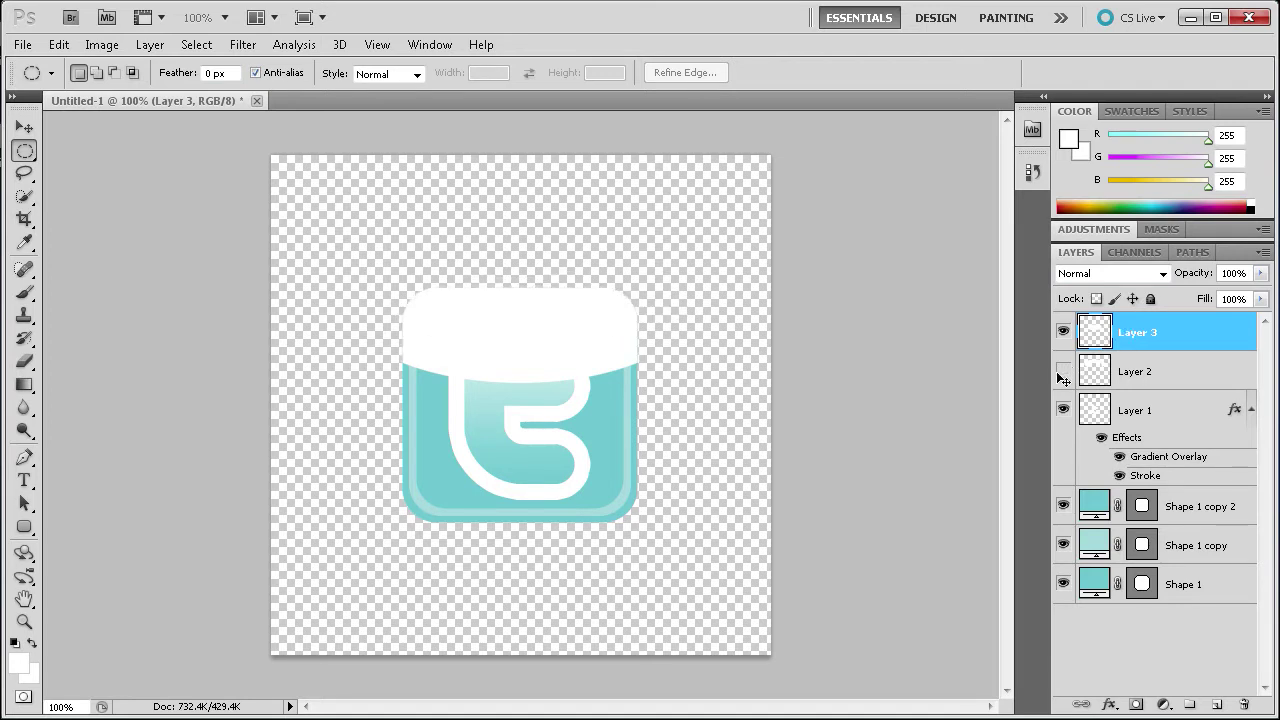
{"action": "left_click", "coordinate": [1063, 371]}
{"action": "left_click", "coordinate": [1172, 378]}
{"action": "left_click_drag", "start_coordinate": [1180, 403], "coordinate": [1243, 706]}
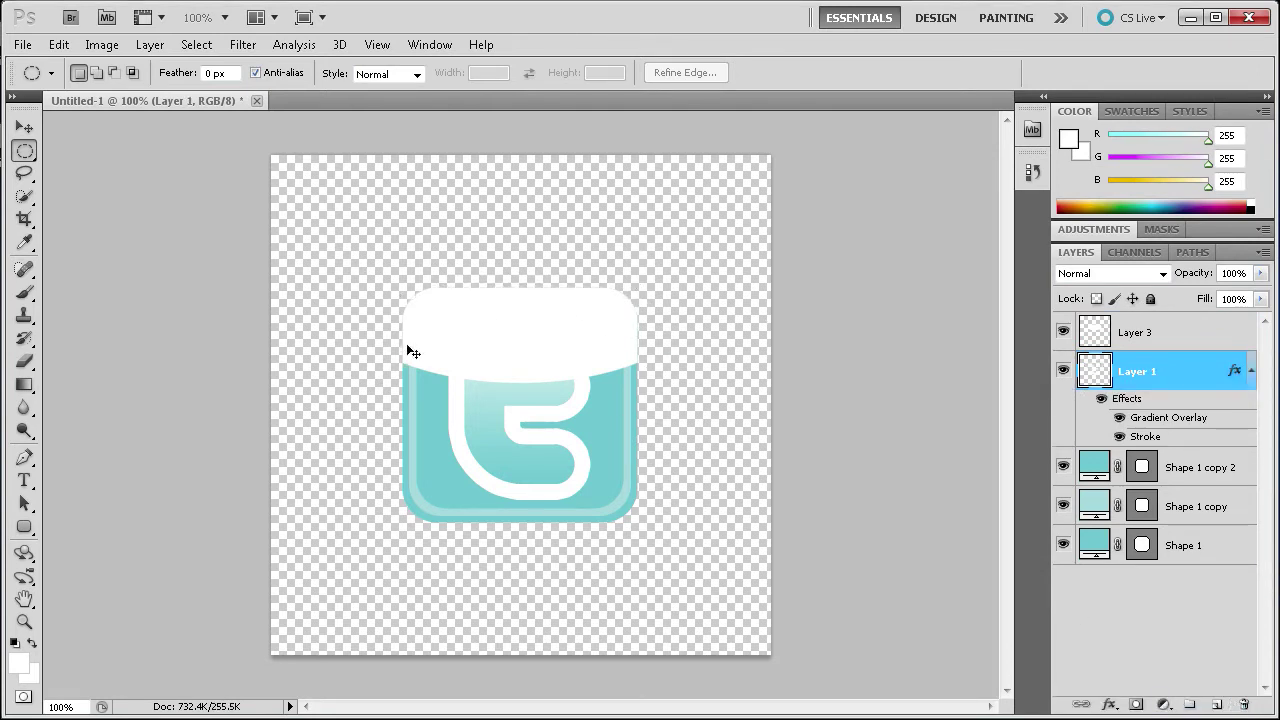
Lower the opacity of the white gloss shape on Layer 3 to 25%.
{"action": "left_click", "coordinate": [24, 127]}
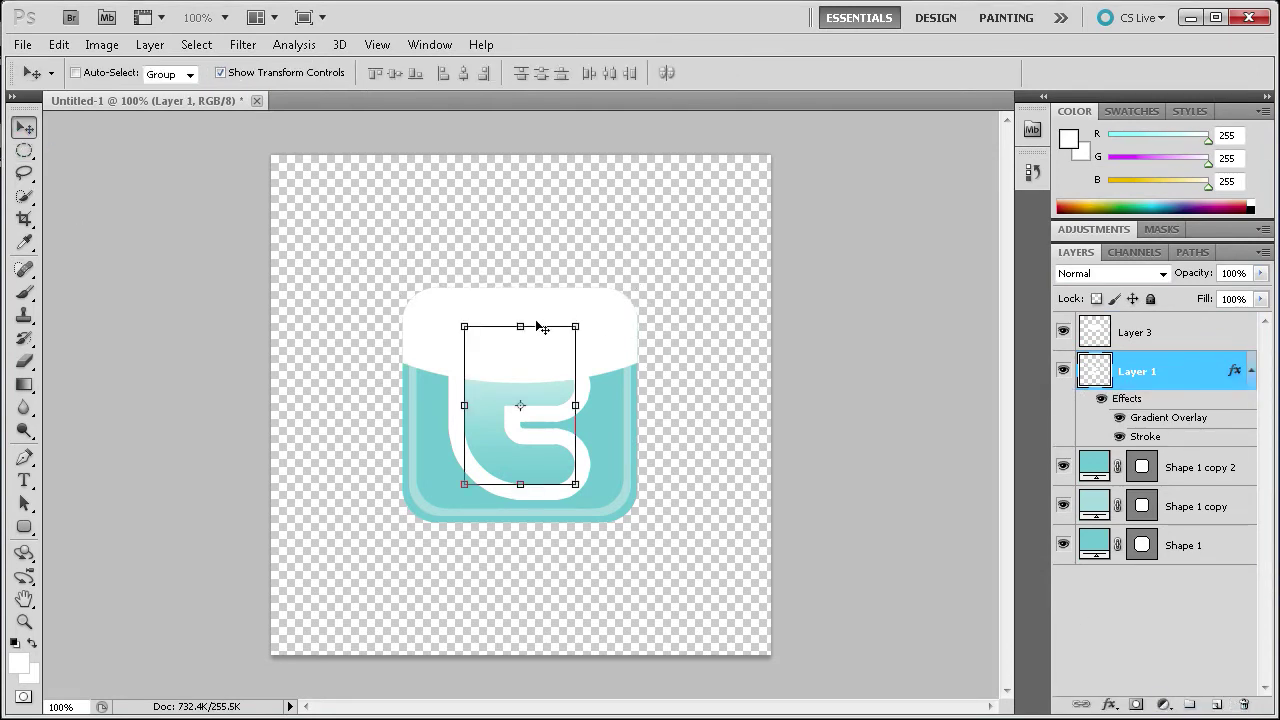
{"action": "left_click", "coordinate": [1163, 338]}
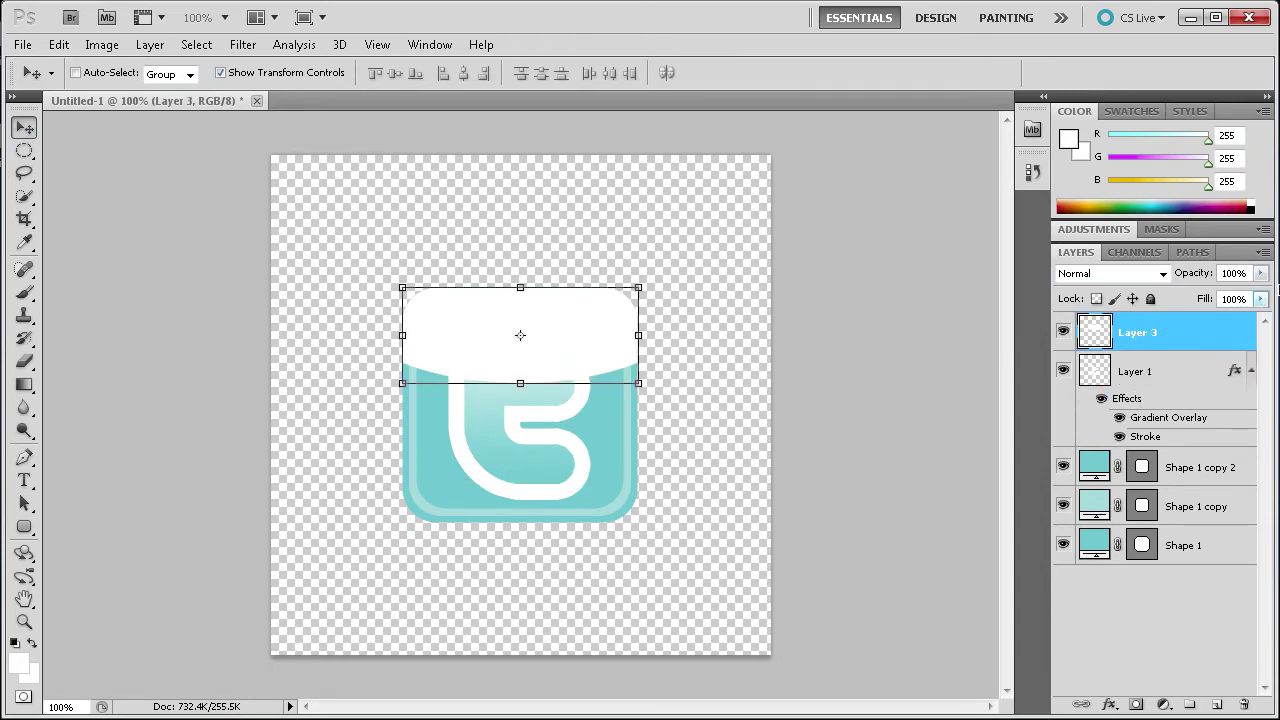
{"action": "left_click", "coordinate": [1213, 276]}
{"action": "type", "text": "21"}
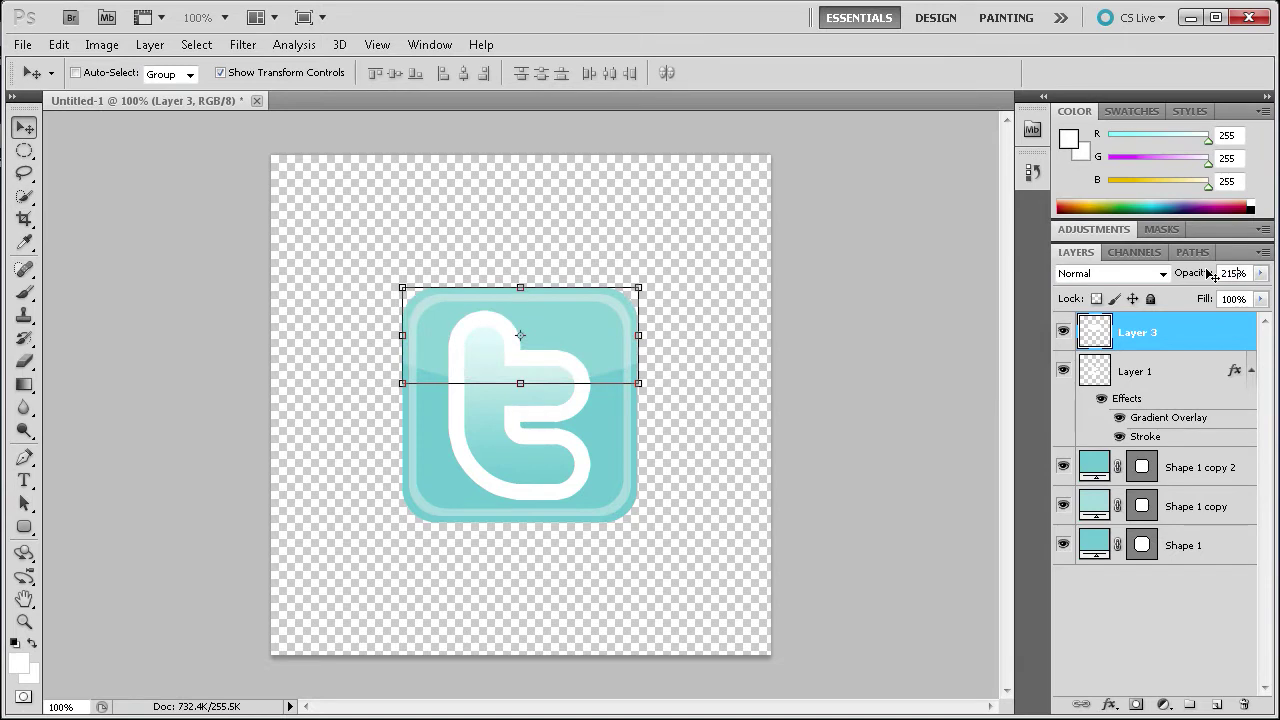
{"action": "key", "text": "BackSpace"}
{"action": "type", "text": "5"}
Create a new layer on top and draw a thin horizontal rectangular selection along the upper edge of the t's crossbar.
{"action": "left_click", "coordinate": [1216, 703]}
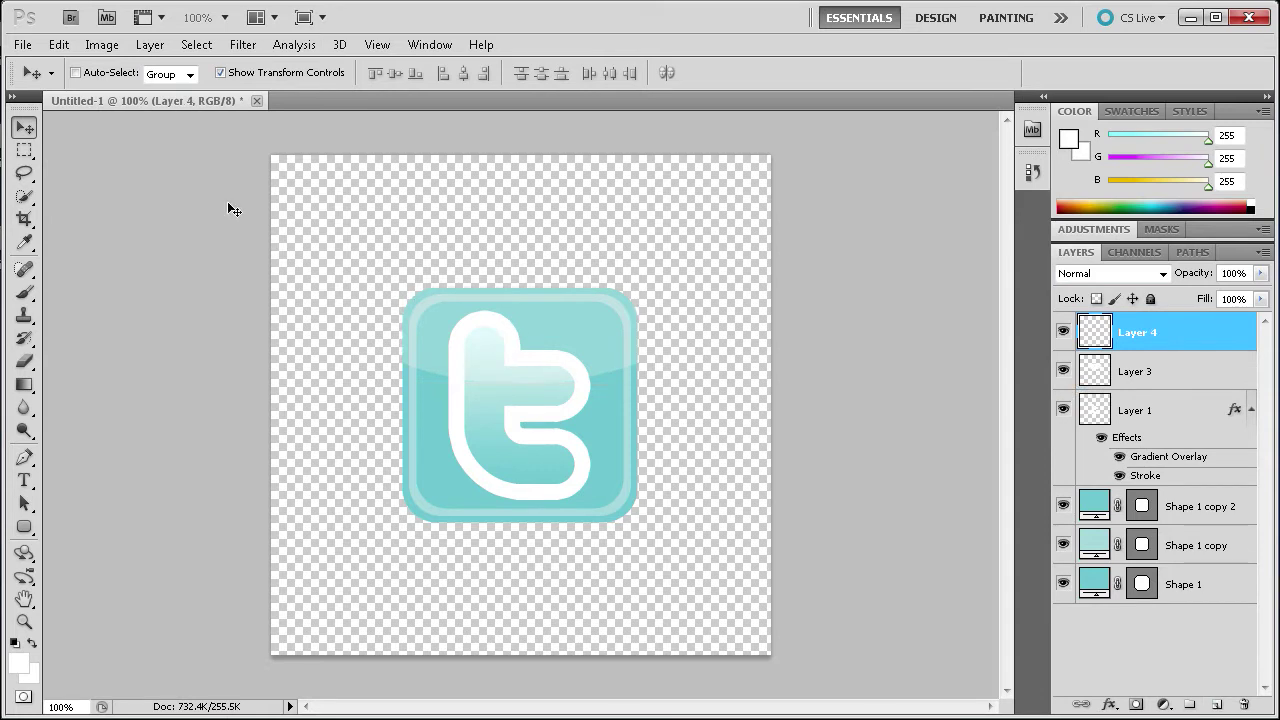
{"action": "left_click", "coordinate": [22, 152]}
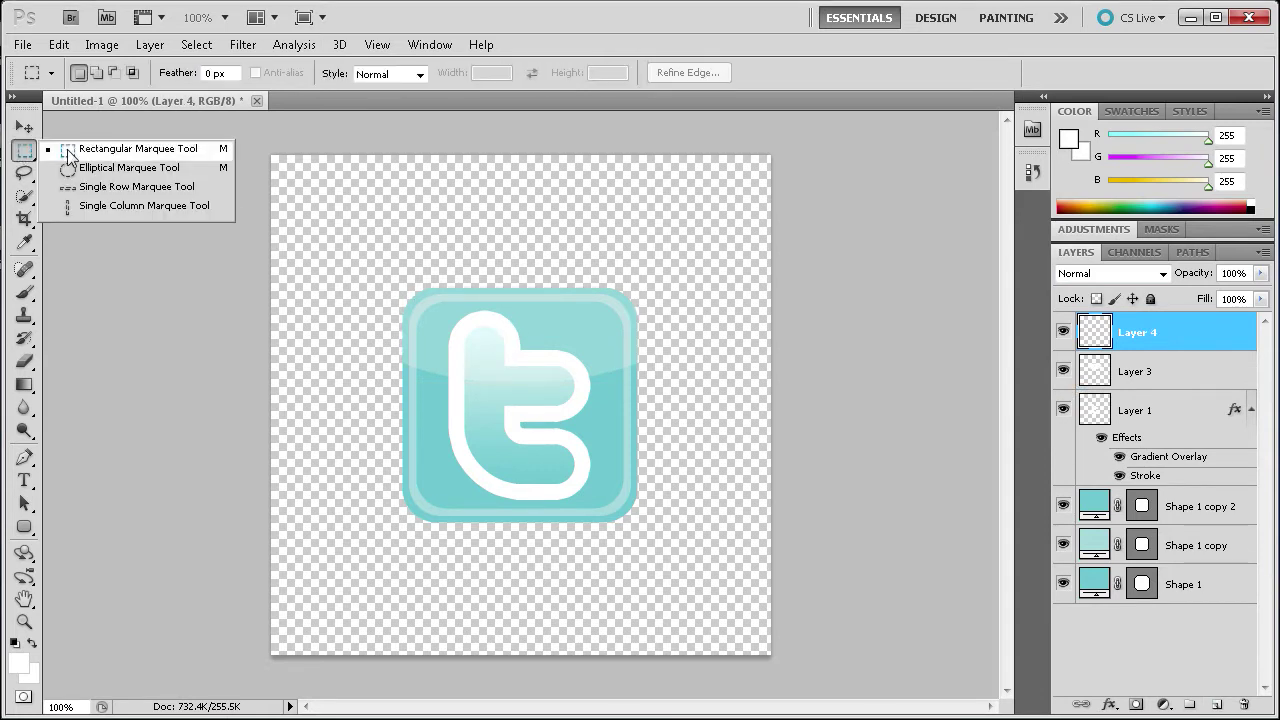
{"action": "left_click", "coordinate": [80, 150]}
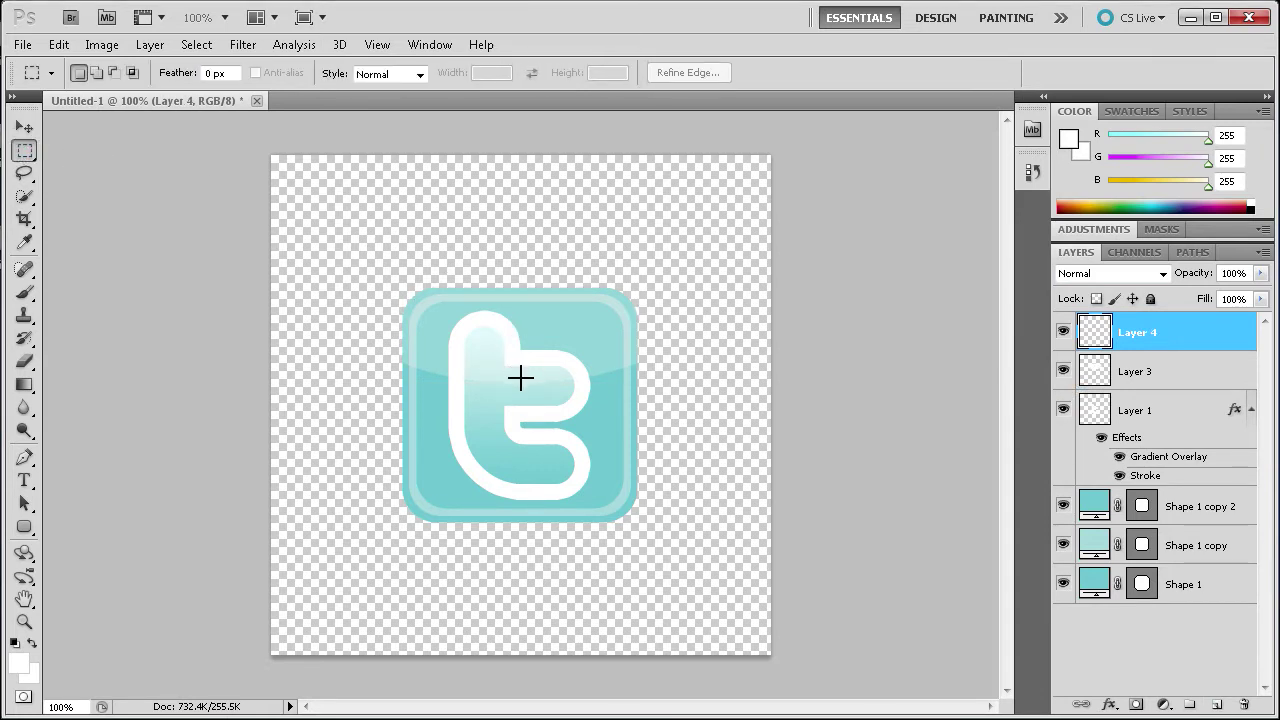
{"action": "mouse_move", "coordinate": [514, 371]}
{"action": "left_mouse_down"}
{"action": "mouse_move", "coordinate": [563, 383]}
{"action": "mouse_move", "coordinate": [522, 377]}
{"action": "left_mouse_up"}
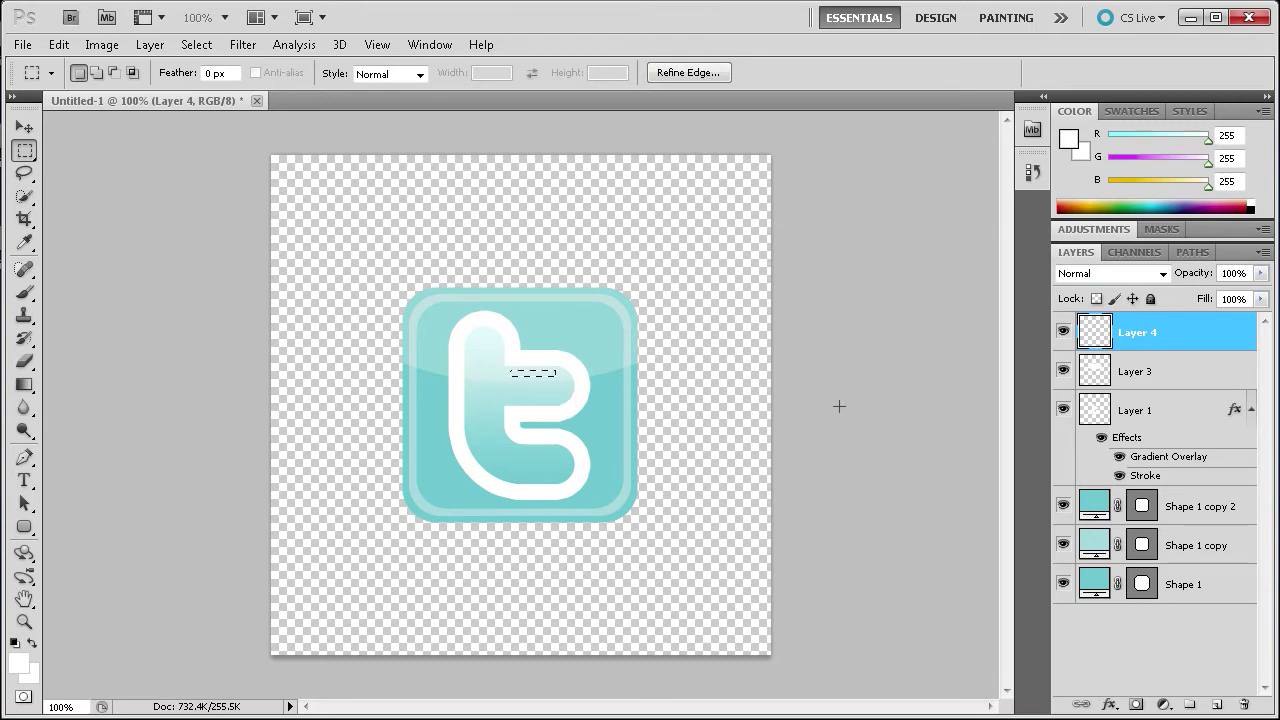
Fill the thin rectangular selection with white (#ffffff) and deselect it.
{"action": "left_click", "coordinate": [59, 44]}
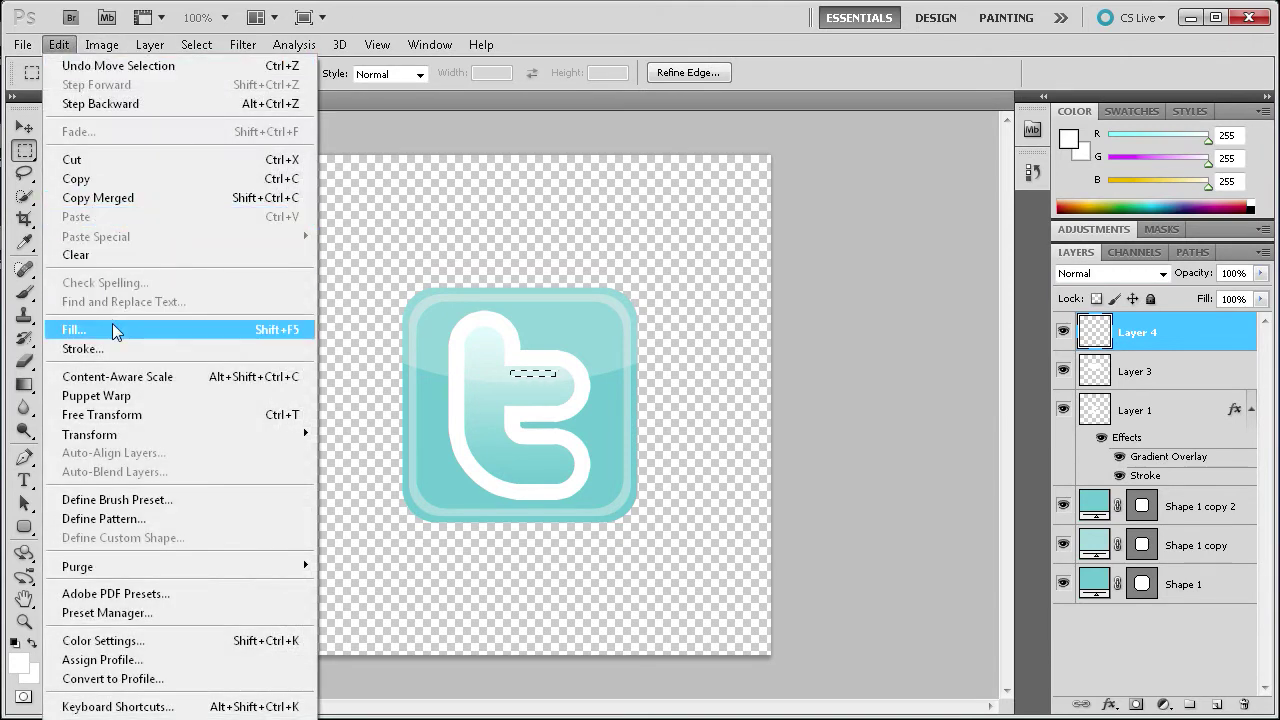
{"action": "left_click", "coordinate": [75, 329]}
{"action": "left_click", "coordinate": [480, 320]}
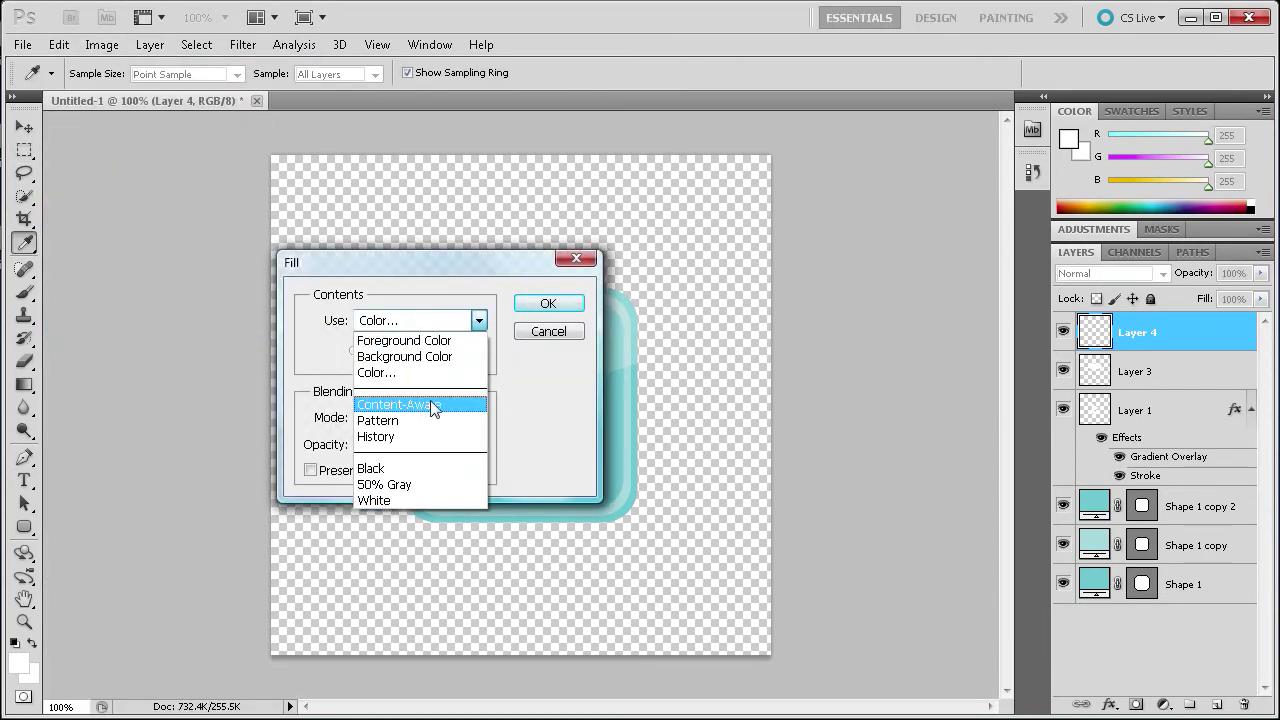
{"action": "left_click", "coordinate": [423, 374]}
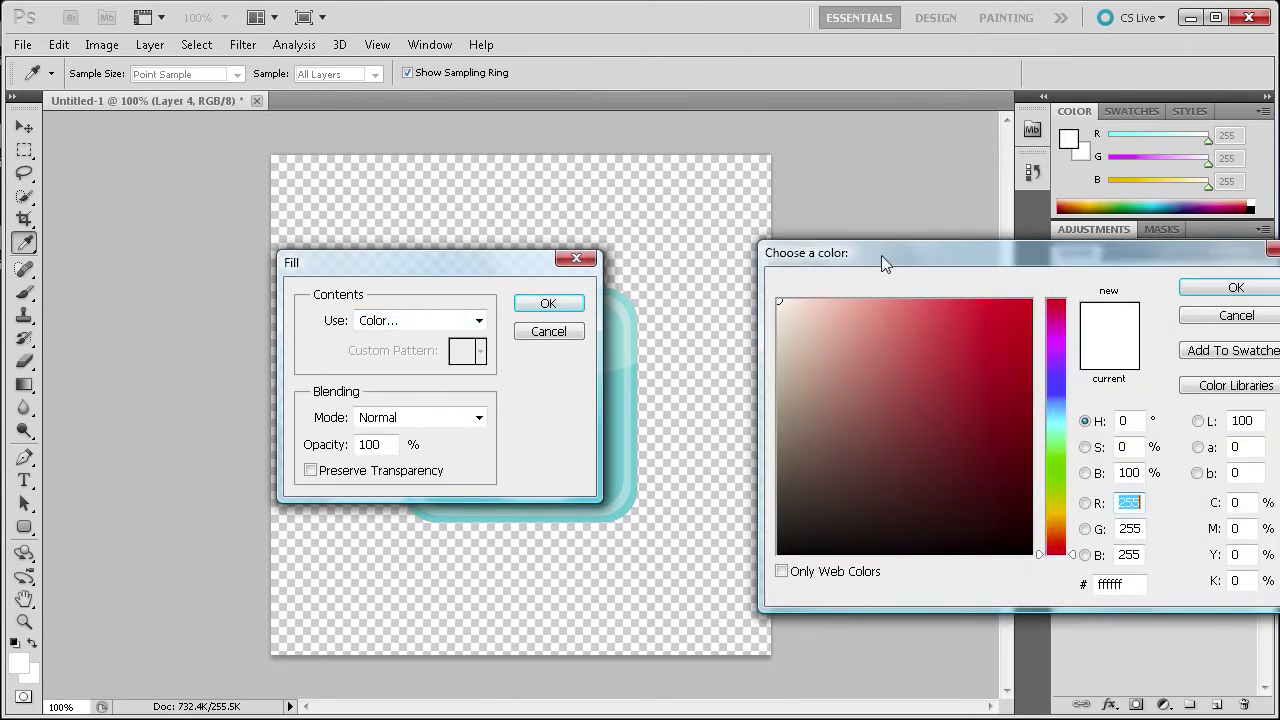
{"action": "left_click_drag", "start_coordinate": [881, 255], "coordinate": [615, 218]}
{"action": "left_click", "coordinate": [968, 251]}
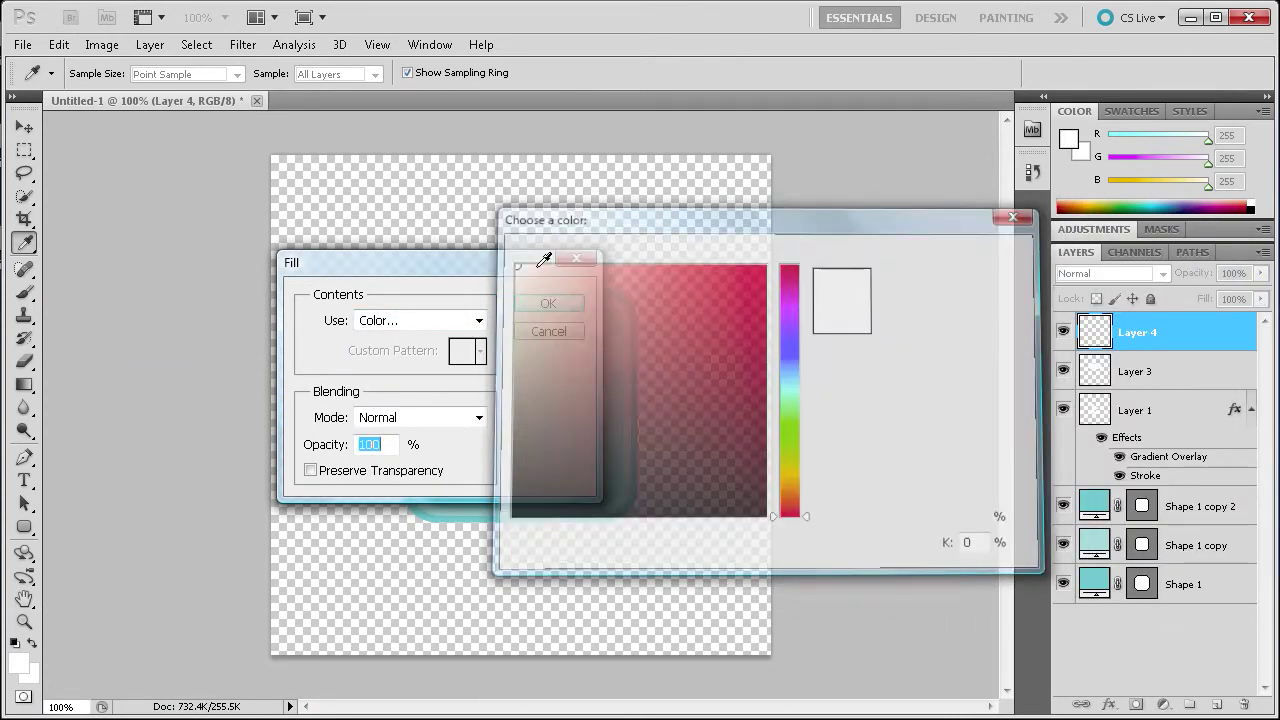
{"action": "left_click", "coordinate": [558, 304]}
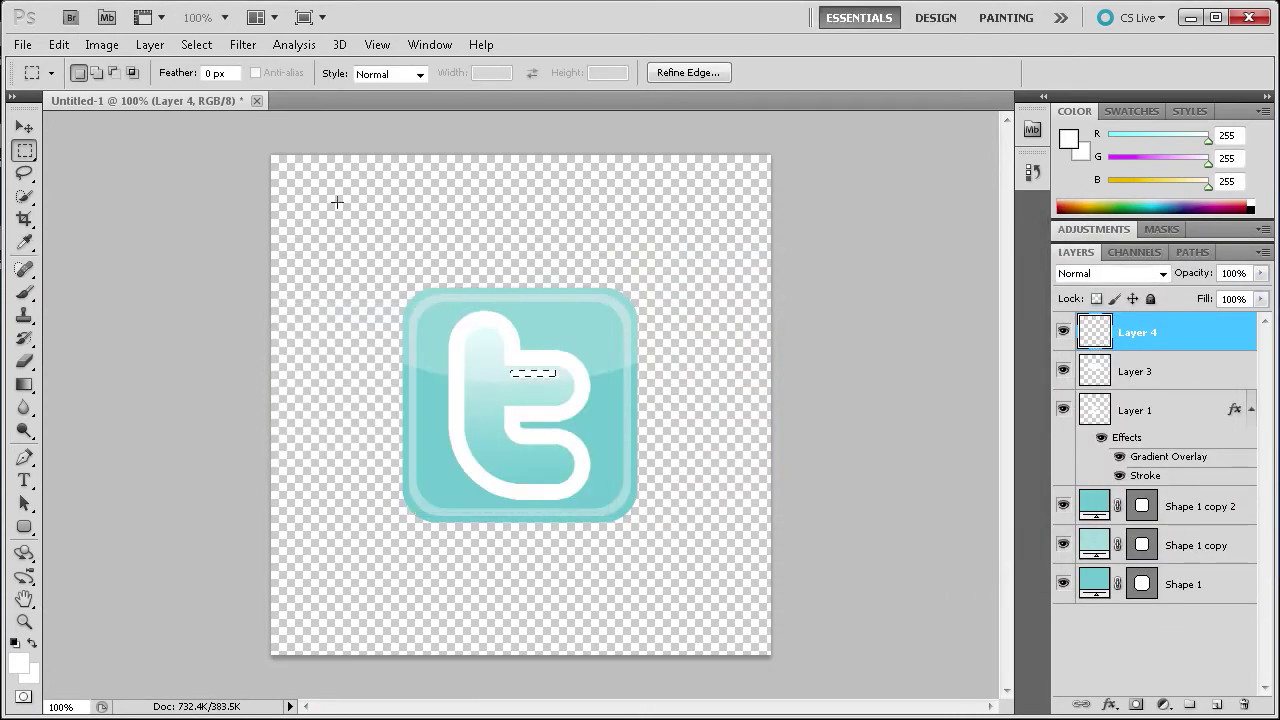
{"action": "key", "text": "ctrl+d"}
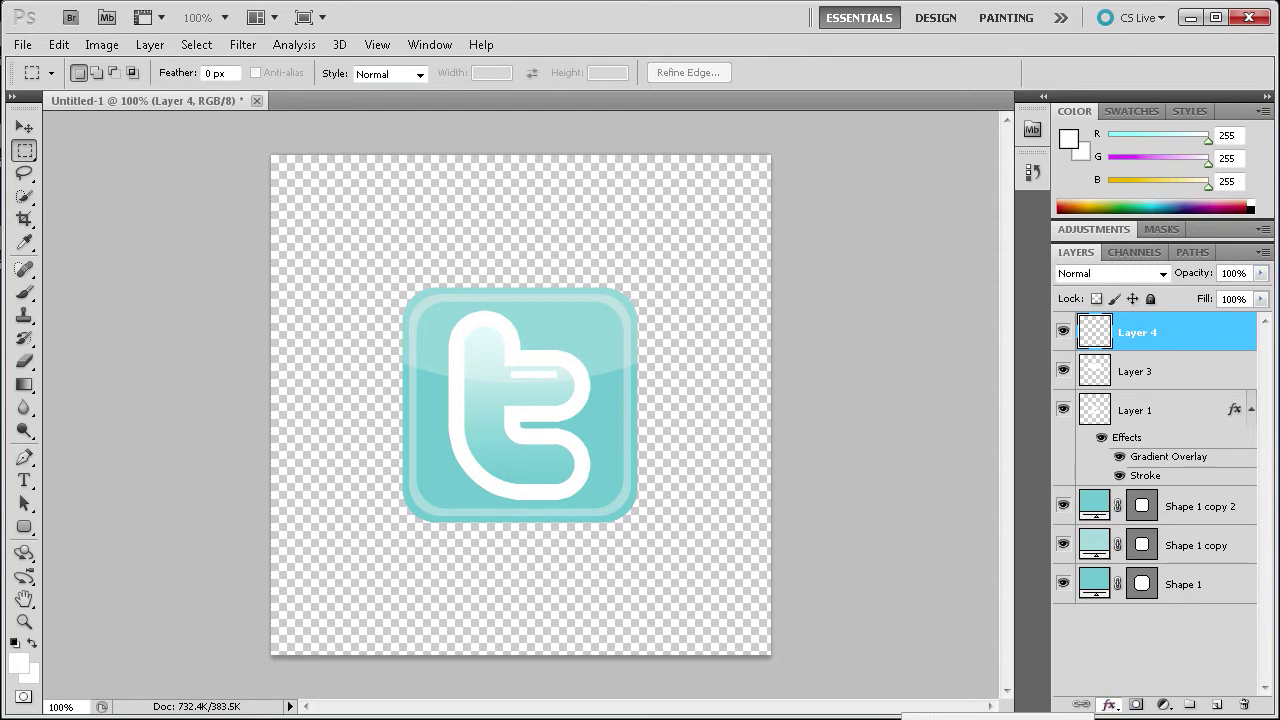
Add a linear Gradient Overlay to the thin highlight bar and set its angle to 0°.
{"action": "left_click", "coordinate": [1108, 705]}
{"action": "left_click", "coordinate": [1150, 640]}
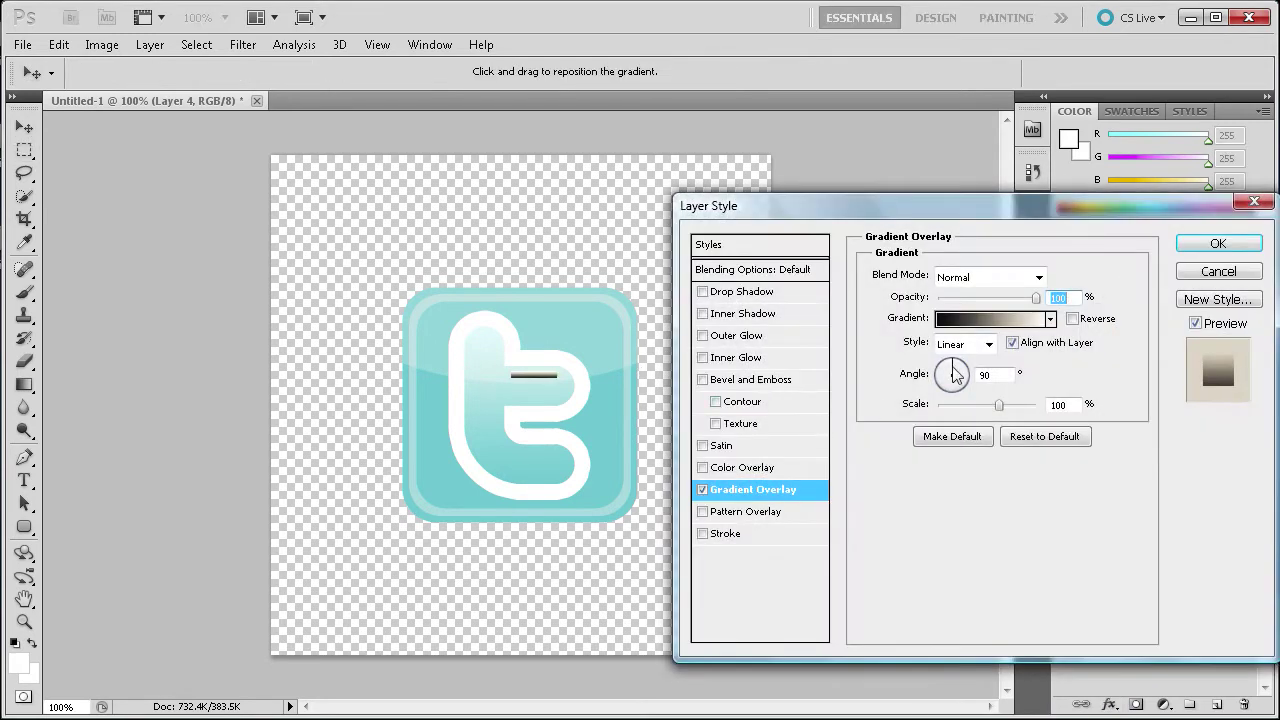
{"action": "double_click", "coordinate": [983, 375]}
{"action": "type", "text": "0"}
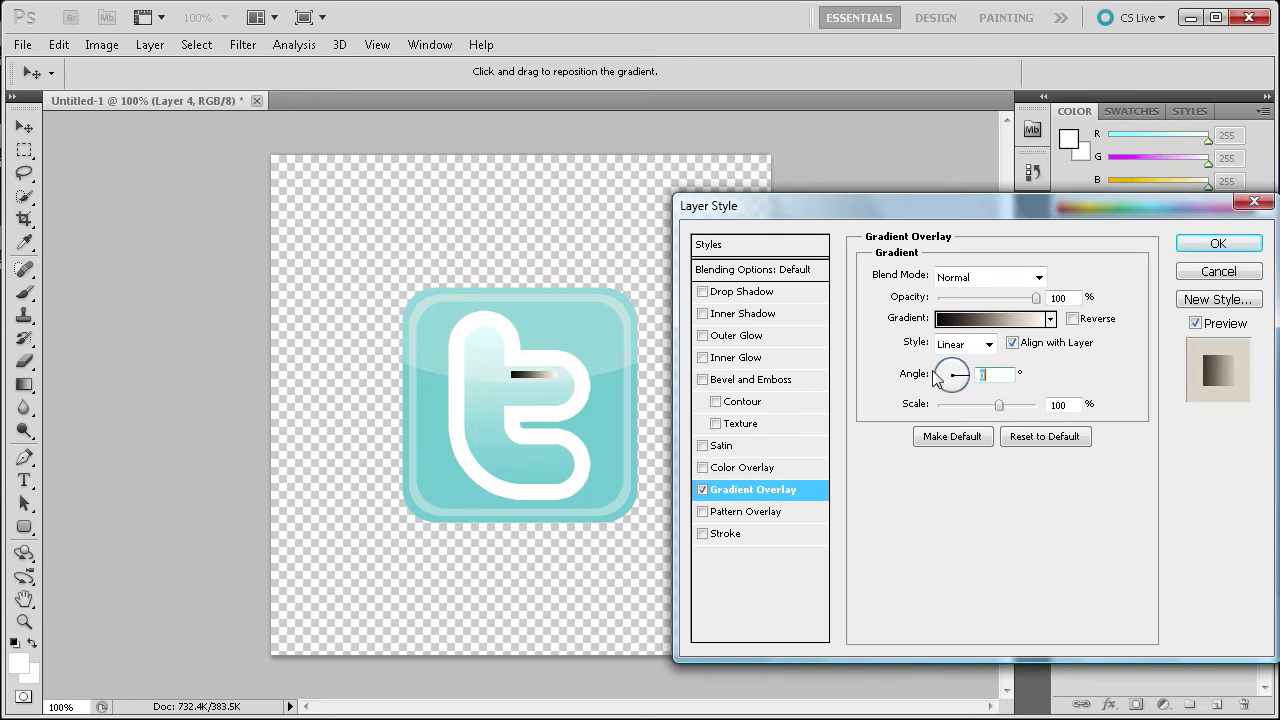
Move the gradient's black colour stop to 50% and add another colour stop at 0%.
{"action": "left_click", "coordinate": [968, 322]}
{"action": "left_click_drag", "start_coordinate": [712, 520], "coordinate": [896, 531]}
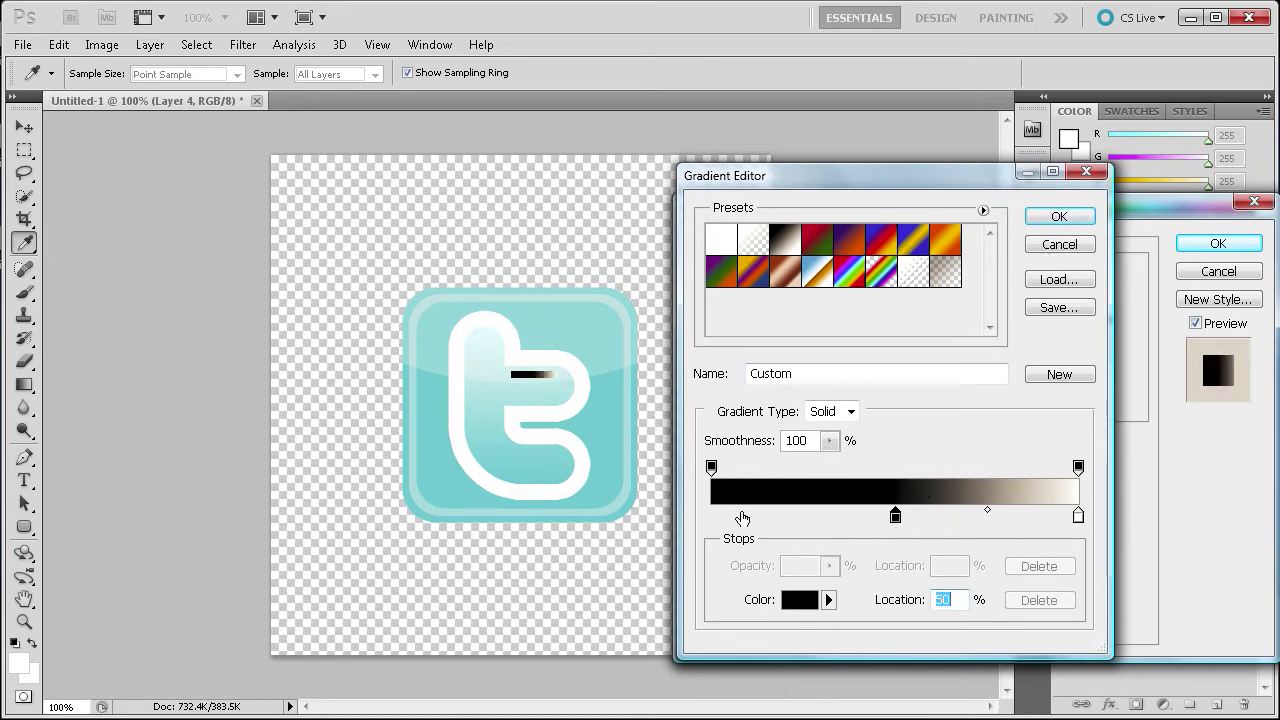
{"action": "left_click_drag", "start_coordinate": [729, 519], "coordinate": [705, 518]}
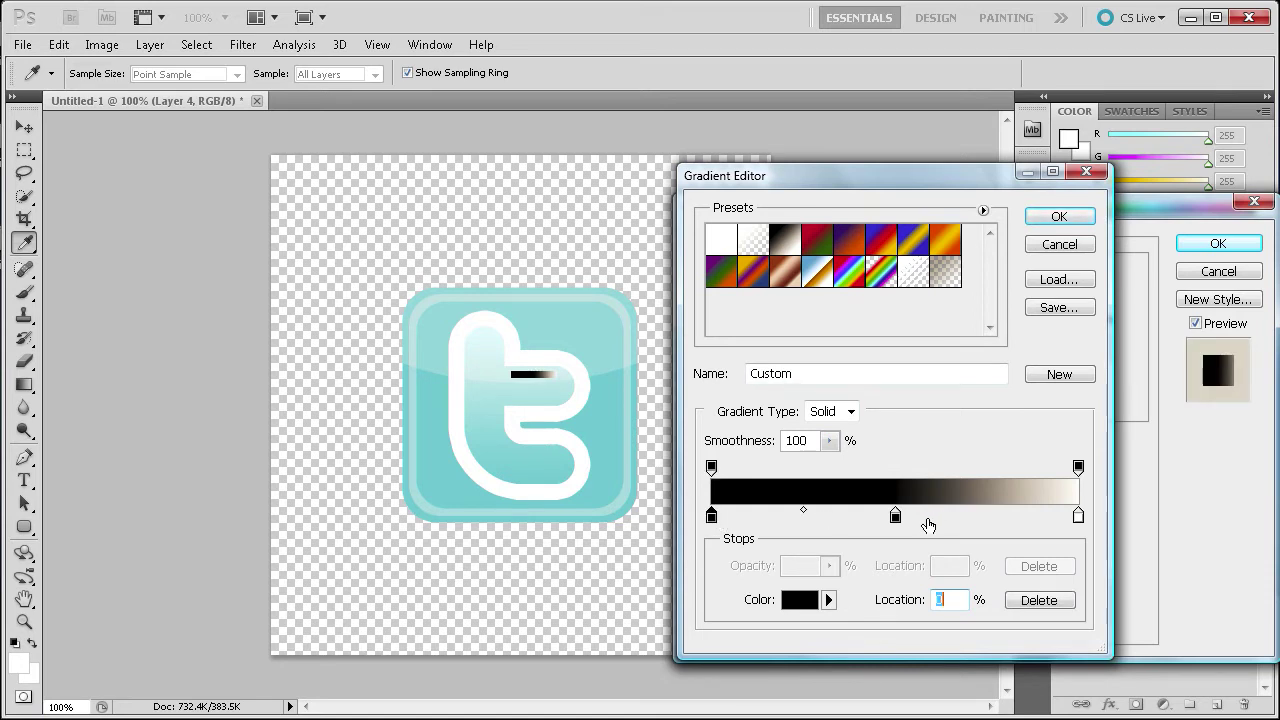
Recolour the gradient's two end stops with light blues sampled from the t: #b5eaf6 at 0% and #baecf7 at 100%.
{"action": "double_click", "coordinate": [711, 516]}
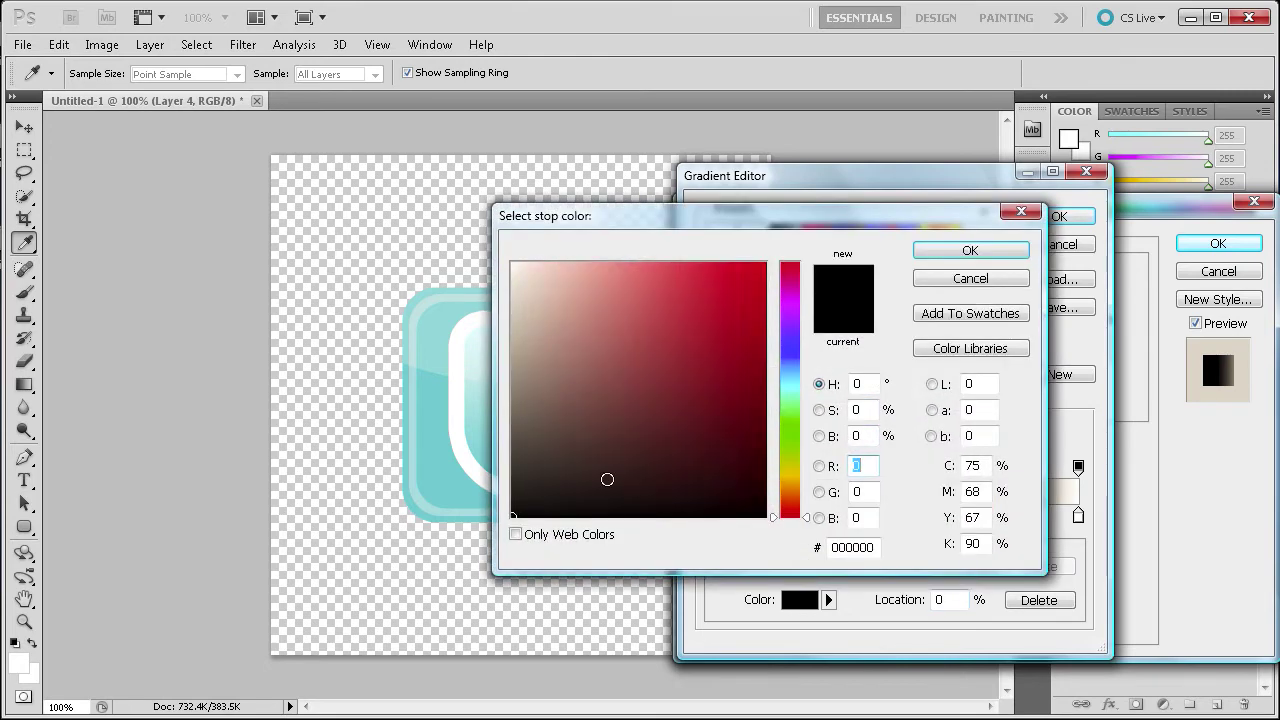
{"action": "left_click_drag", "start_coordinate": [576, 216], "coordinate": [796, 264]}
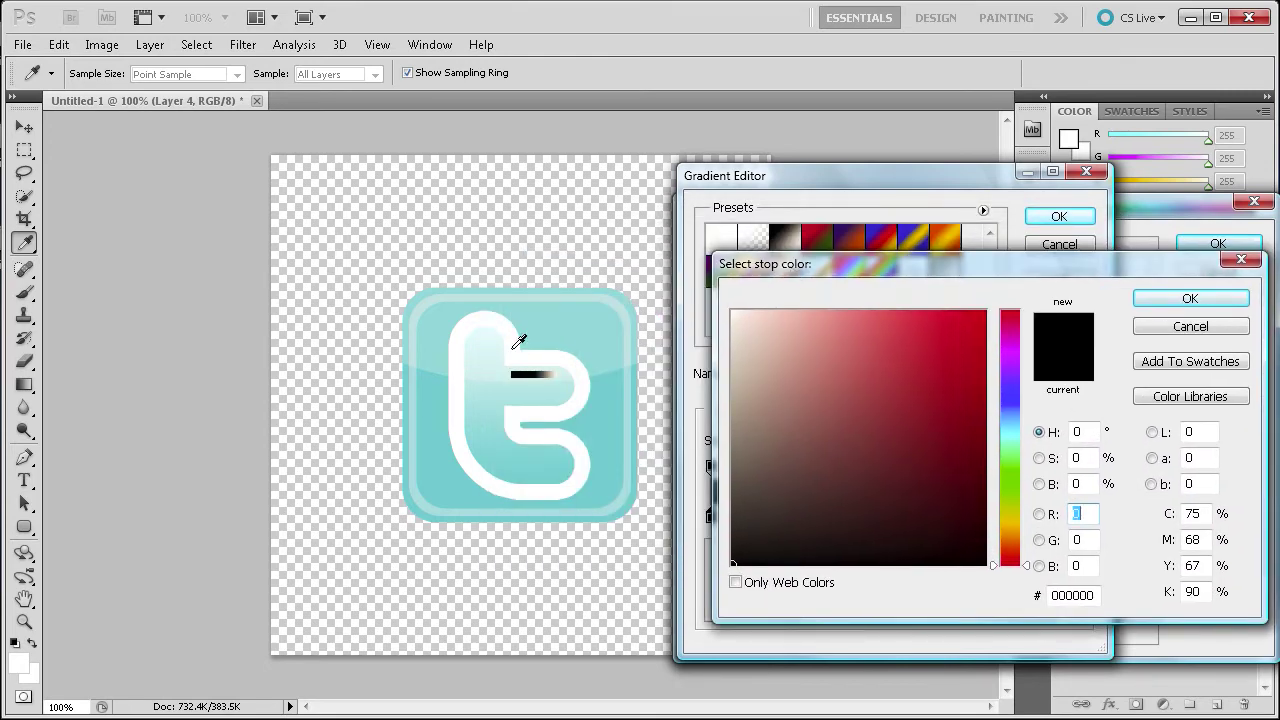
{"action": "left_click", "coordinate": [499, 374]}
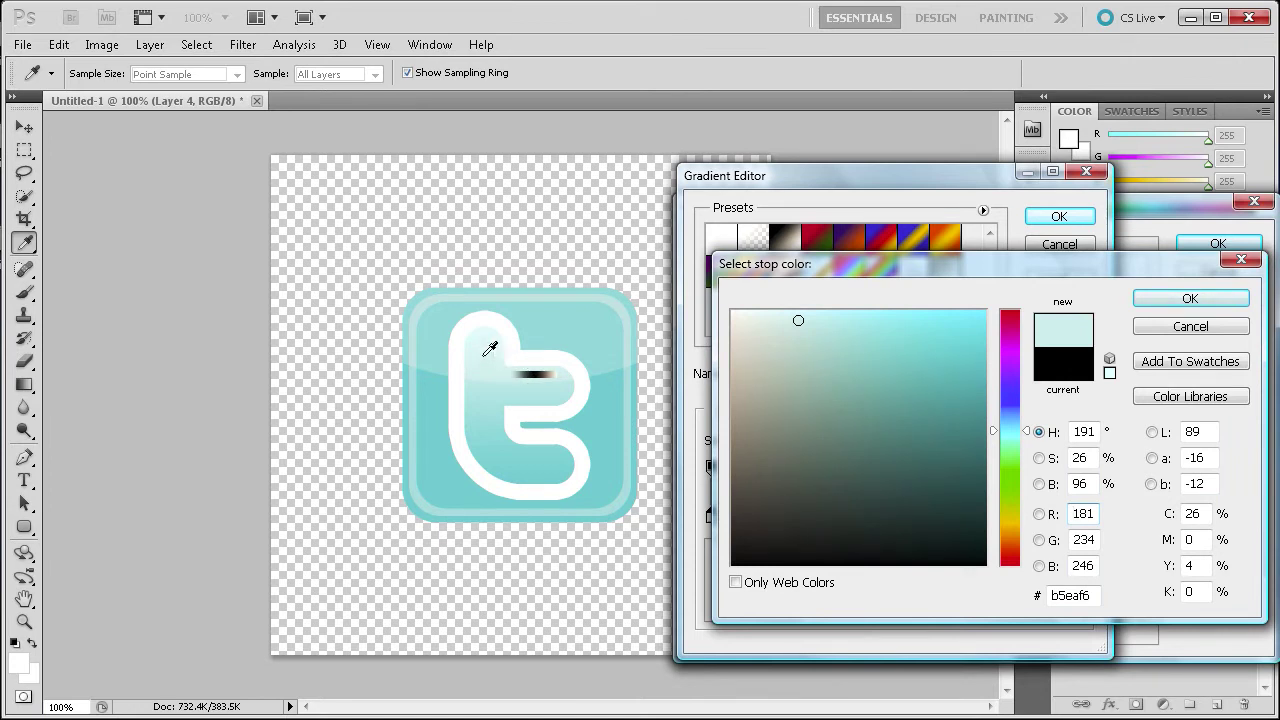
{"action": "left_click", "coordinate": [1160, 298]}
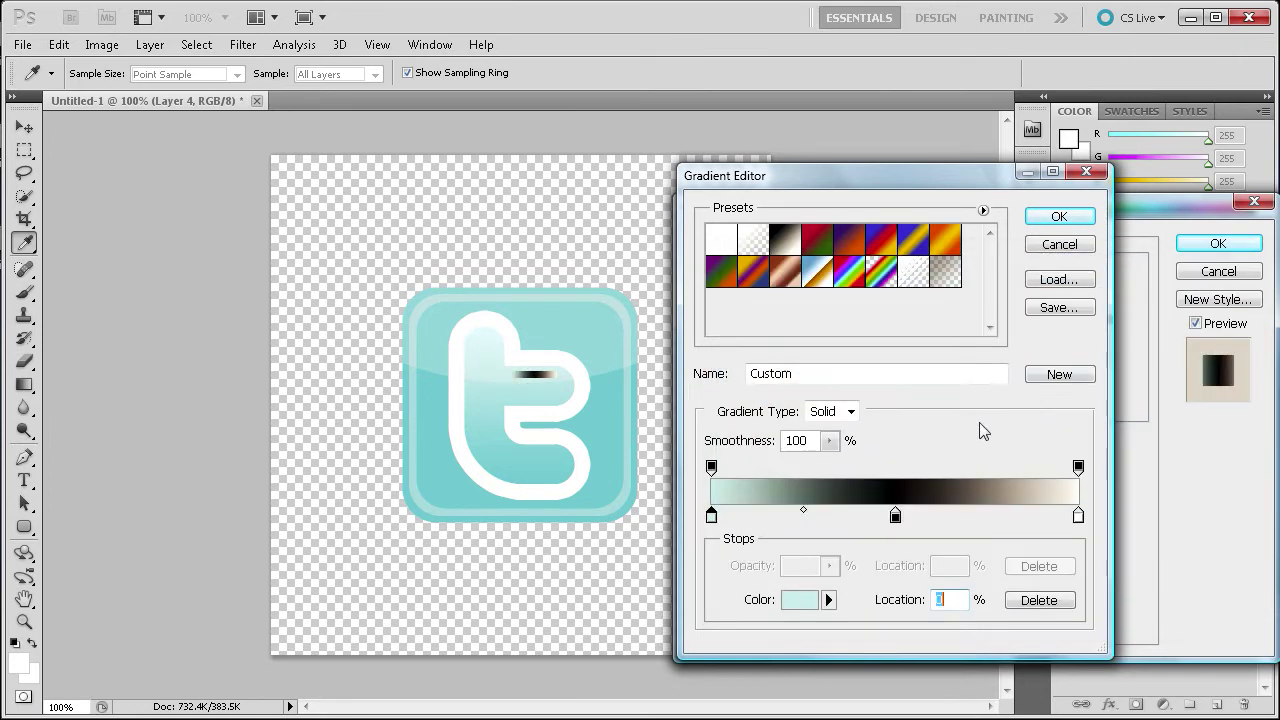
{"action": "double_click", "coordinate": [1078, 516]}
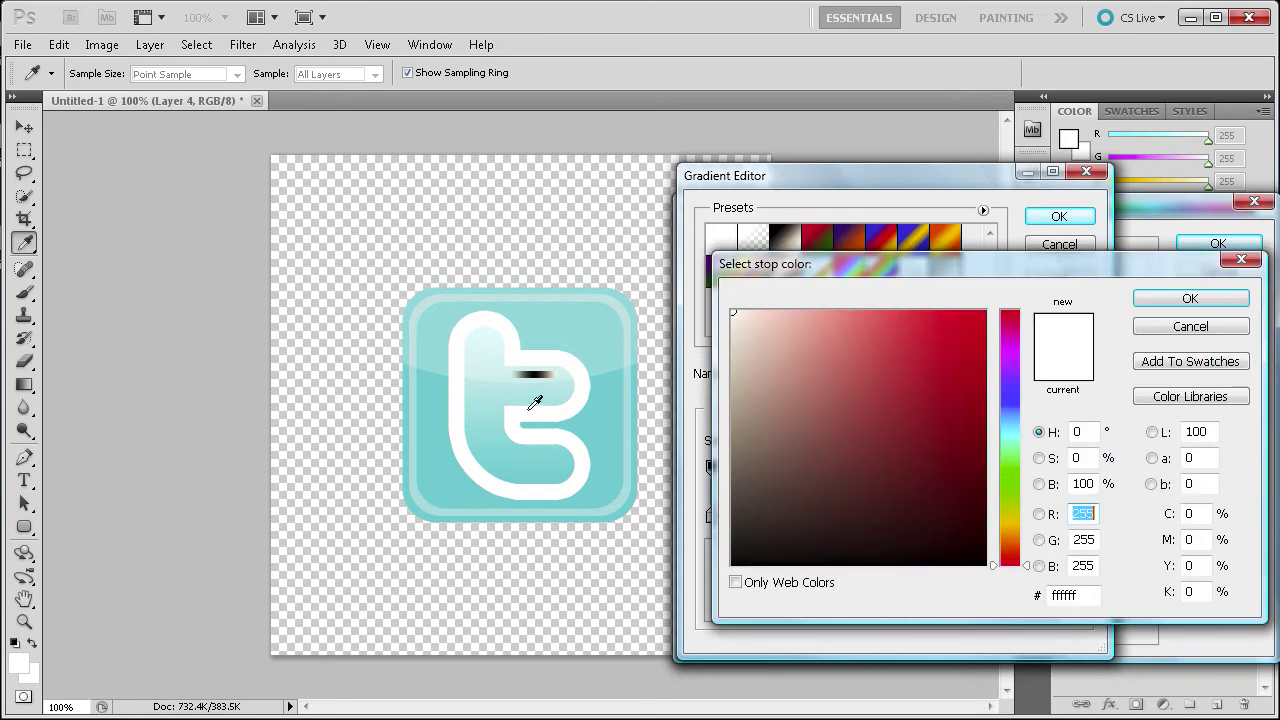
{"action": "left_click", "coordinate": [494, 370]}
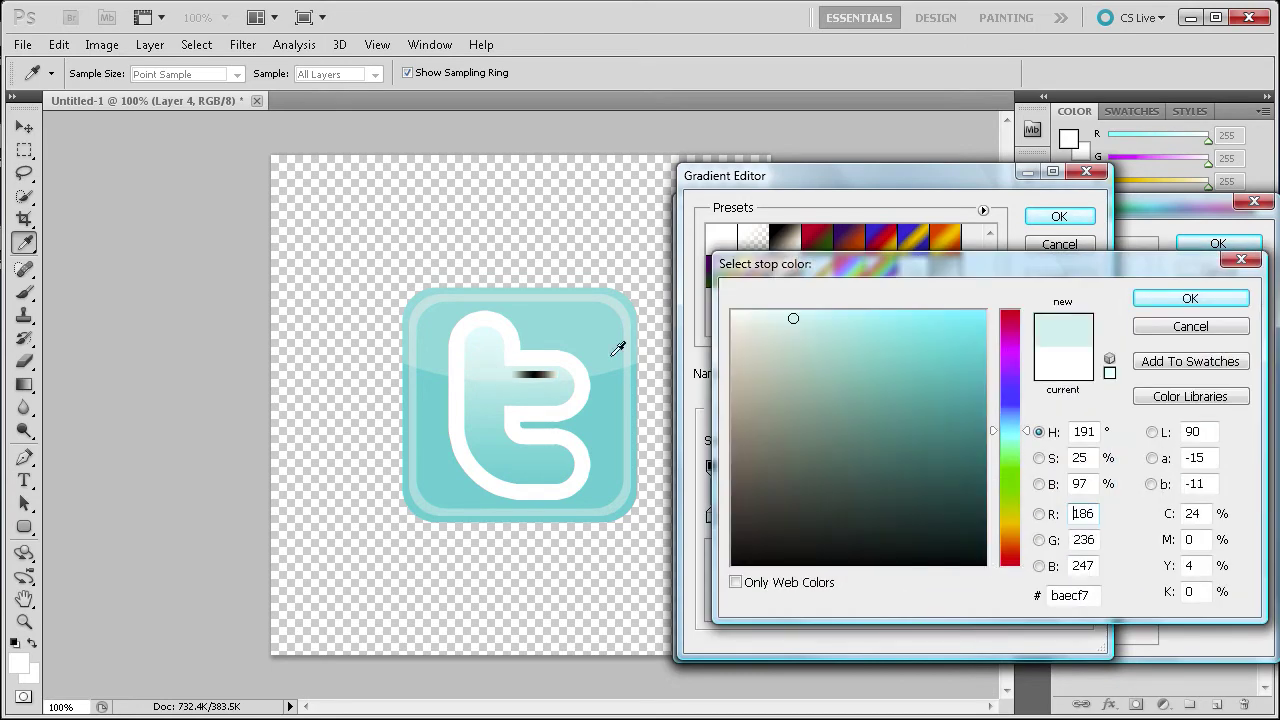
{"action": "left_click", "coordinate": [1171, 300]}
Set the gradient's 50% colour stop to very pale blue #d9f5fb and apply the Gradient Overlay to the highlight bar.
{"action": "left_click", "coordinate": [895, 516]}
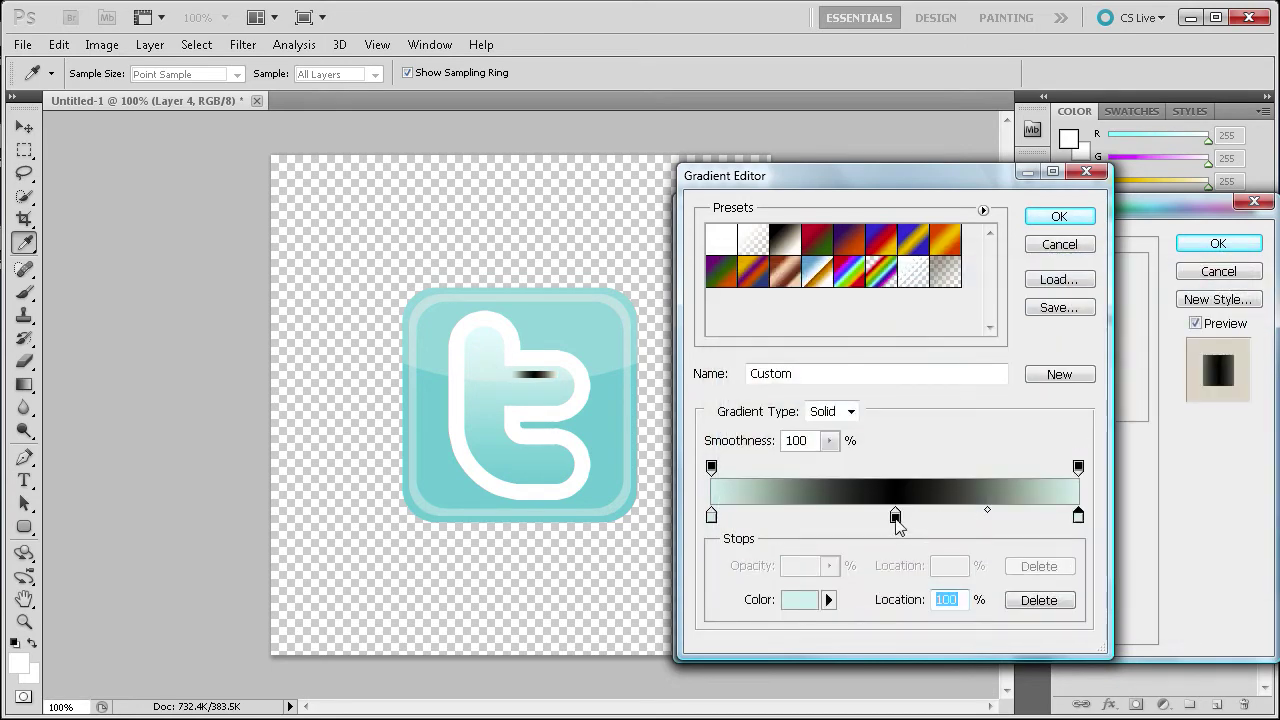
{"action": "double_click", "coordinate": [895, 516]}
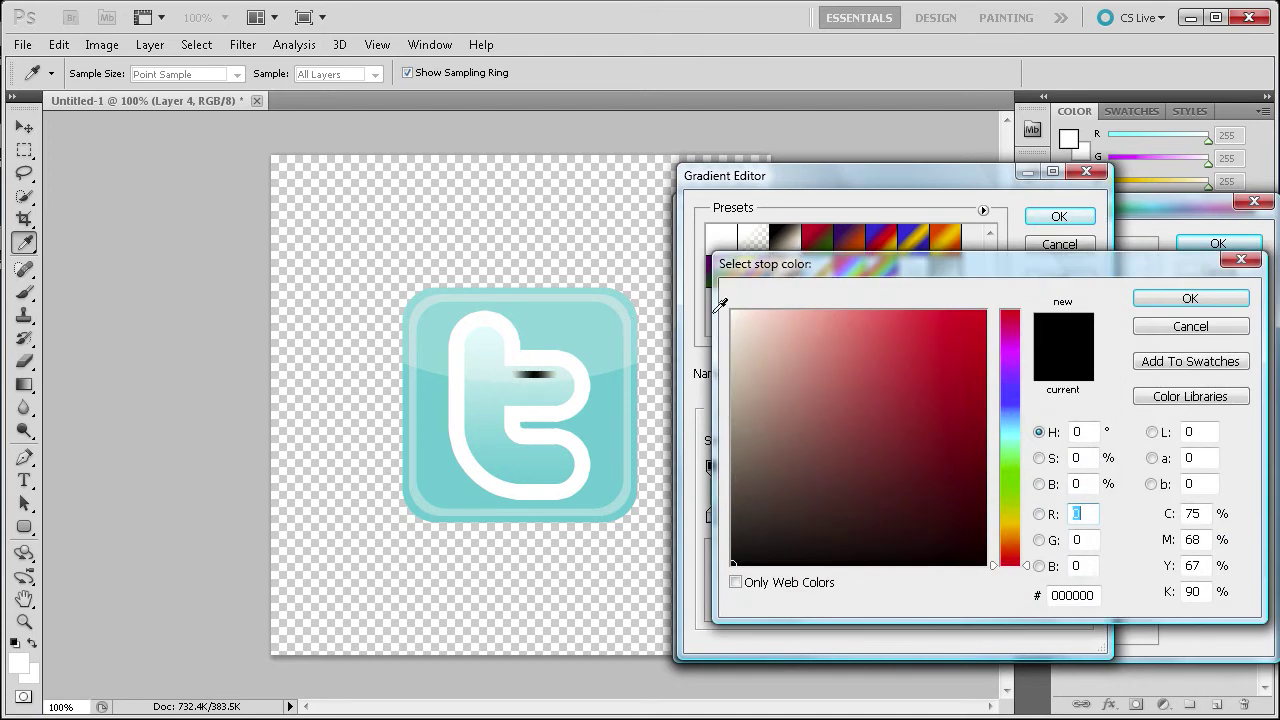
{"action": "left_click", "coordinate": [626, 325]}
{"action": "left_click_drag", "start_coordinate": [794, 317], "coordinate": [766, 314]}
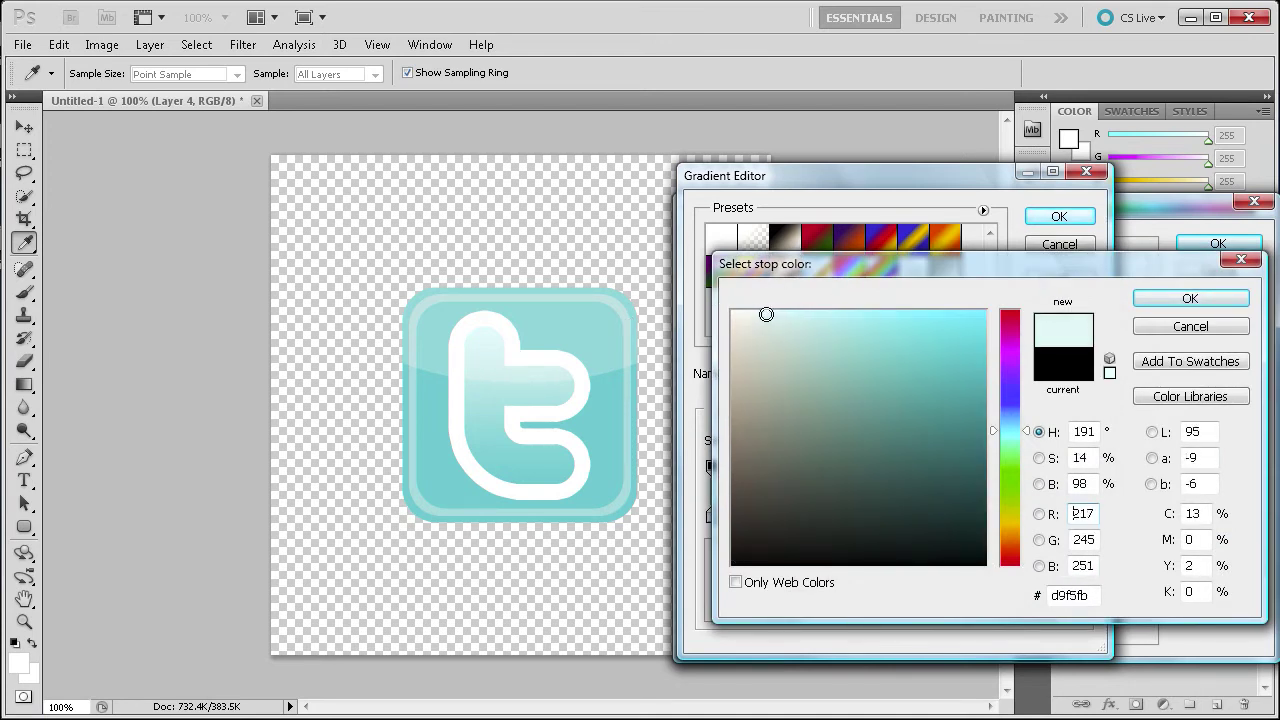
{"action": "left_click", "coordinate": [1222, 298]}
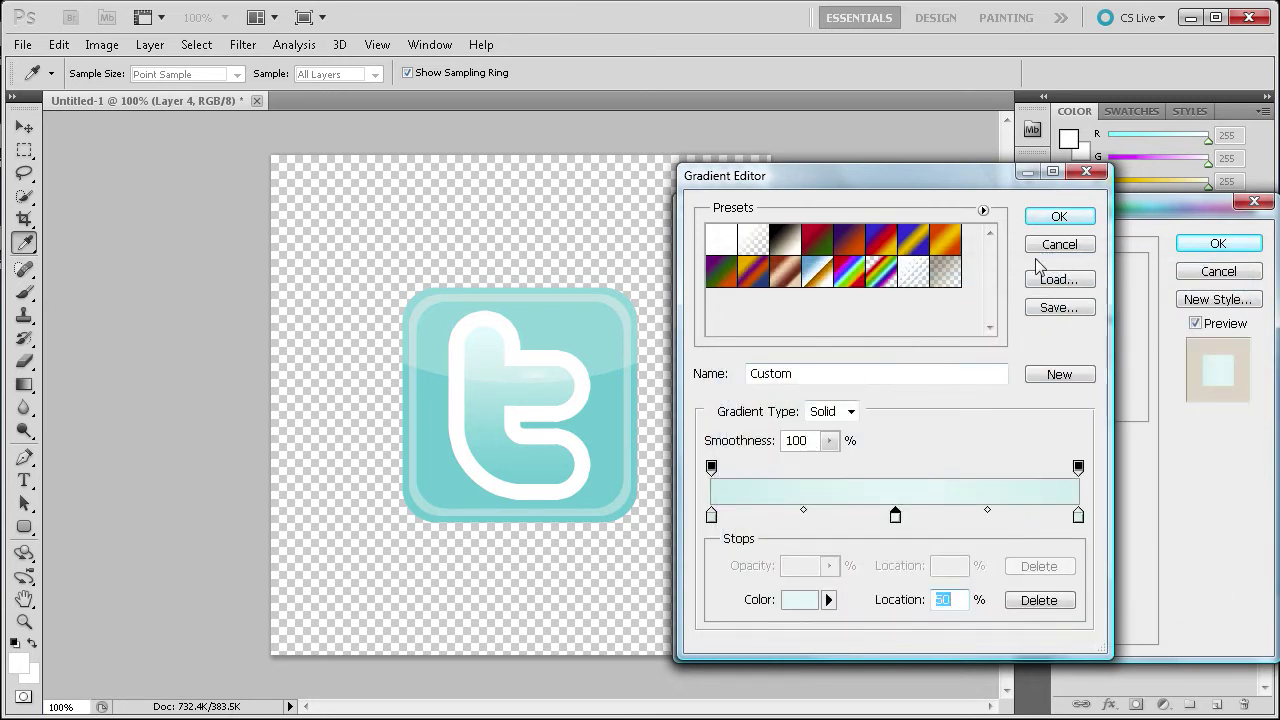
{"action": "left_click", "coordinate": [1049, 220]}
{"action": "left_click", "coordinate": [1205, 245]}
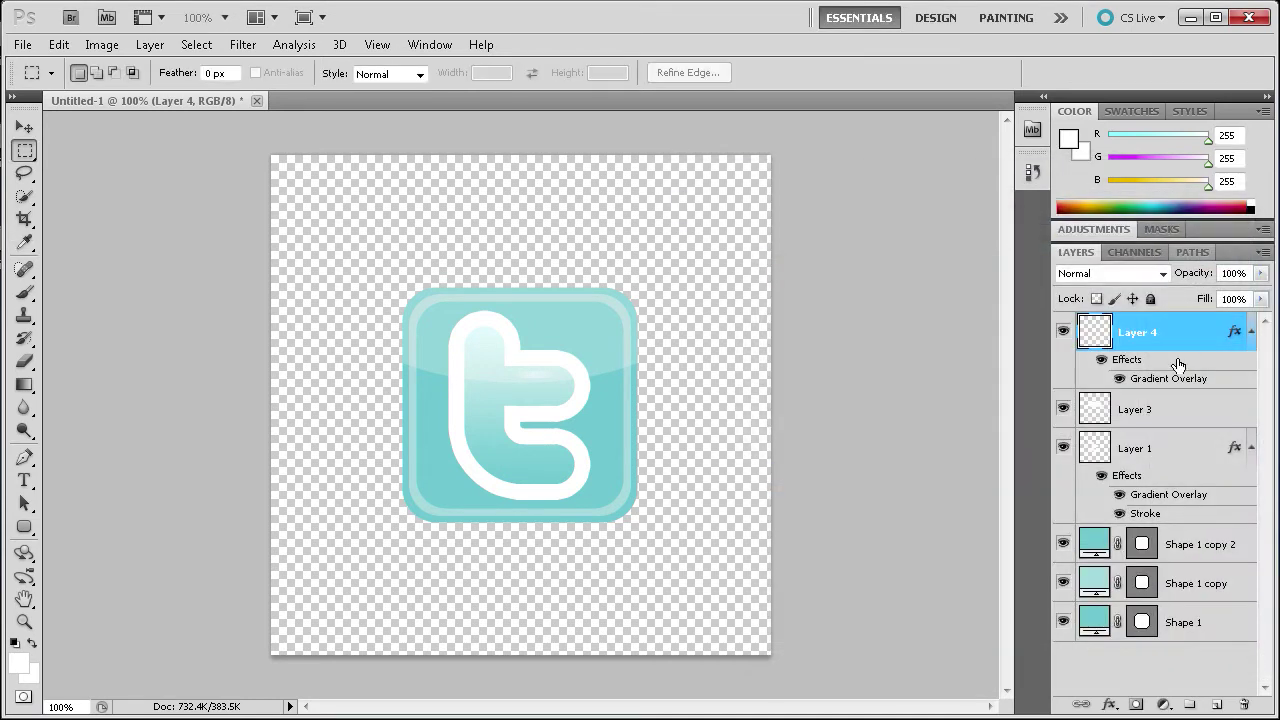
Try a lower opacity on the highlight bar's layer, then restore it to 100%.
{"action": "left_click", "coordinate": [1261, 273]}
{"action": "mouse_move", "coordinate": [1262, 297]}
{"action": "left_mouse_down"}
{"action": "mouse_move", "coordinate": [1217, 296]}
{"action": "mouse_move", "coordinate": [1258, 292]}
{"action": "left_mouse_up"}
{"action": "left_click_drag", "start_coordinate": [1260, 292], "coordinate": [1268, 292]}
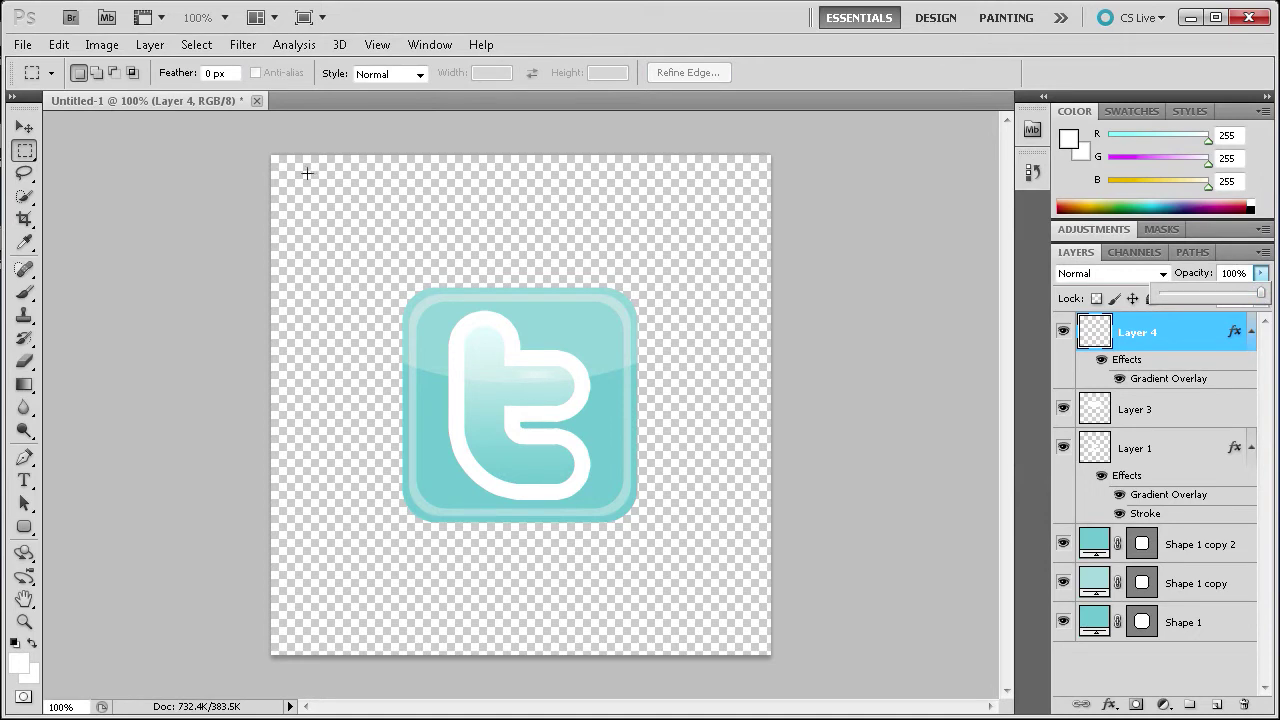
Transform the highlight bar on the t's crossbar, reducing its height to about 5.3 px.
{"action": "left_click", "coordinate": [24, 127]}
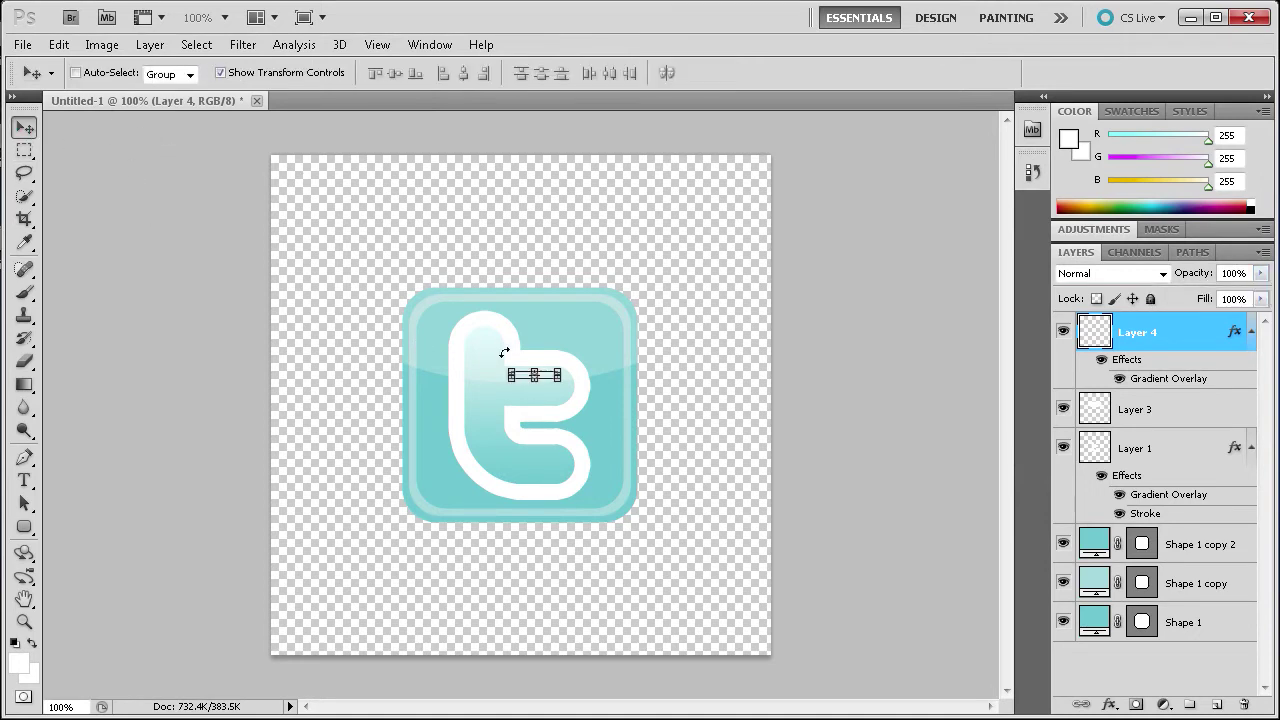
{"action": "key", "text": "alt+minus"}
{"action": "key", "text": "Escape"}
{"action": "scroll", "coordinate": [523, 383], "scroll_direction": "up", "scroll_amount": 2}
{"action": "scroll", "coordinate": [523, 383], "scroll_direction": "up", "scroll_amount": 3}
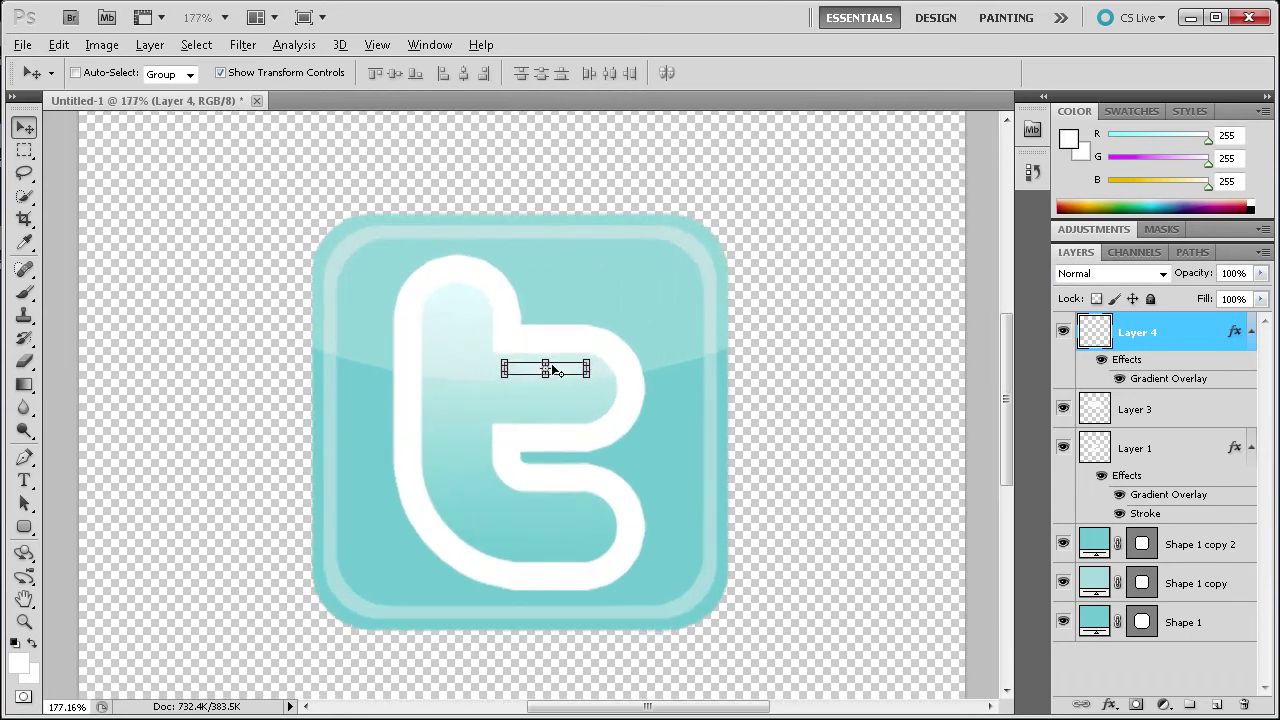
{"action": "left_click_drag", "start_coordinate": [546, 374], "coordinate": [548, 375]}
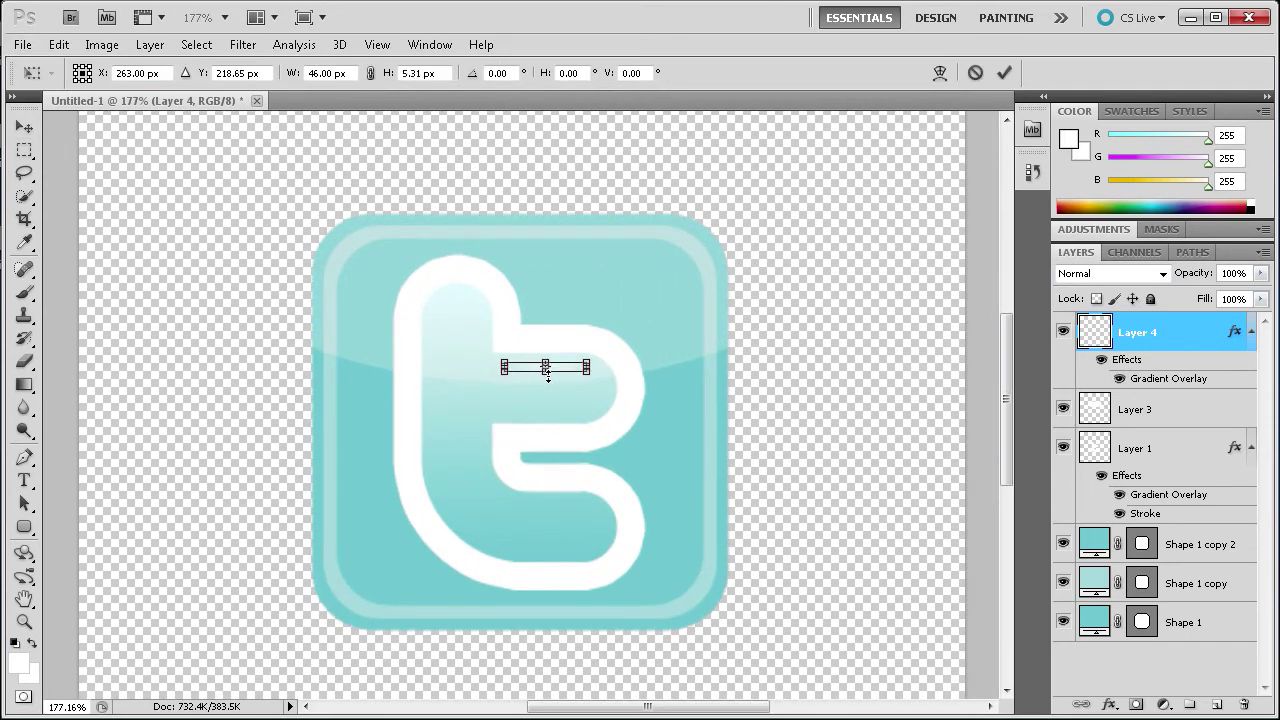
{"action": "left_click", "coordinate": [1003, 72]}
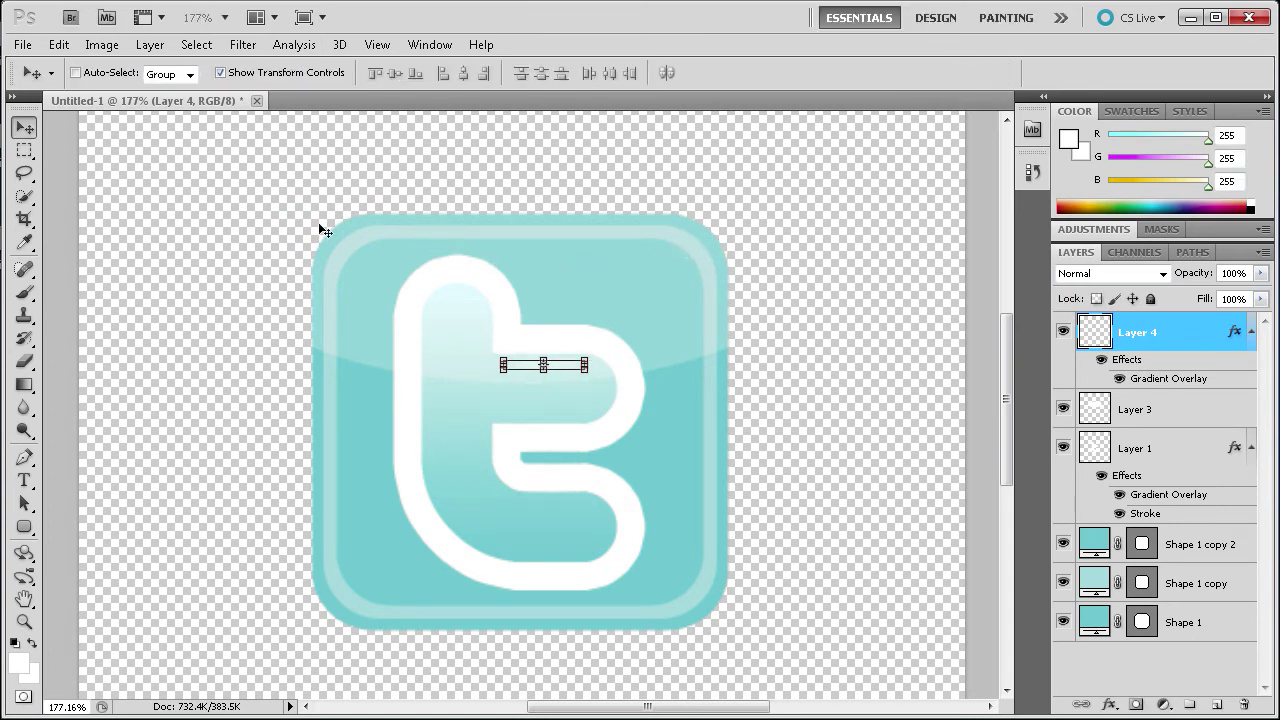
Draw a small, nearly circular elliptical marquee selection inside the rounded upper end of the t's stem.
{"action": "left_click", "coordinate": [24, 150]}
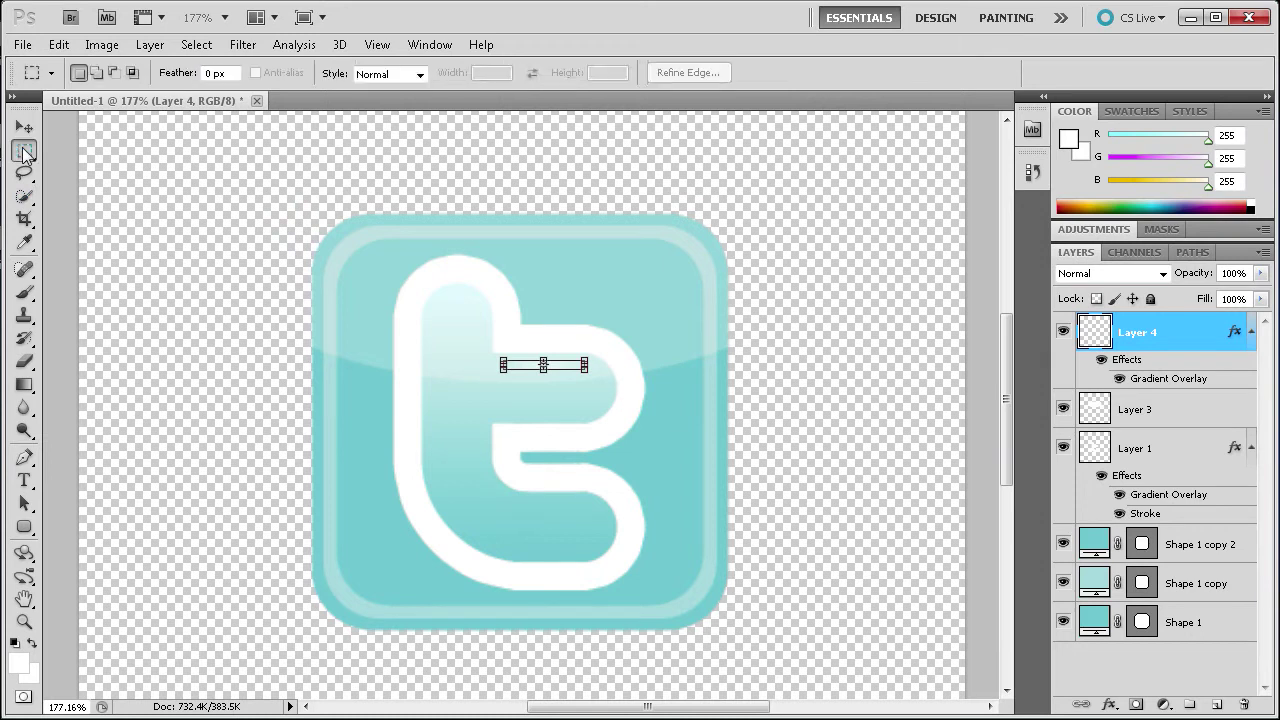
{"action": "scroll", "coordinate": [310, 296], "scroll_direction": "down", "scroll_amount": 5}
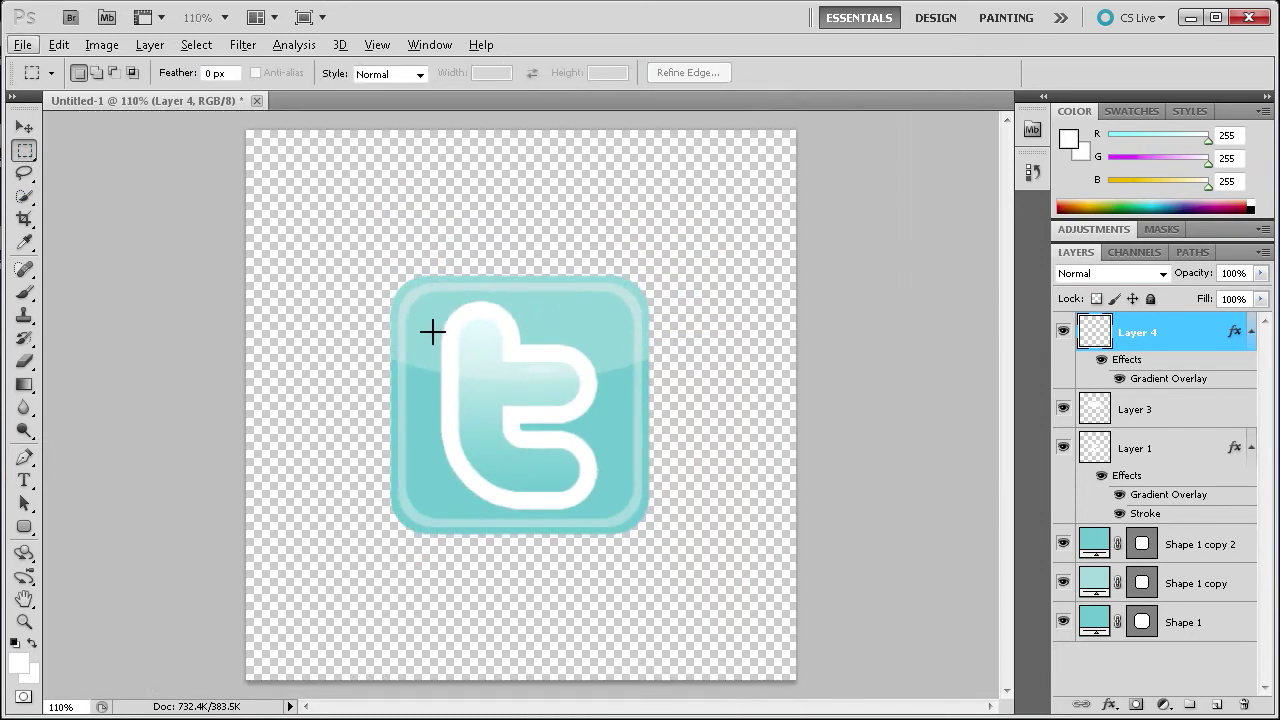
{"action": "left_click", "coordinate": [484, 349]}
{"action": "right_click", "coordinate": [27, 152]}
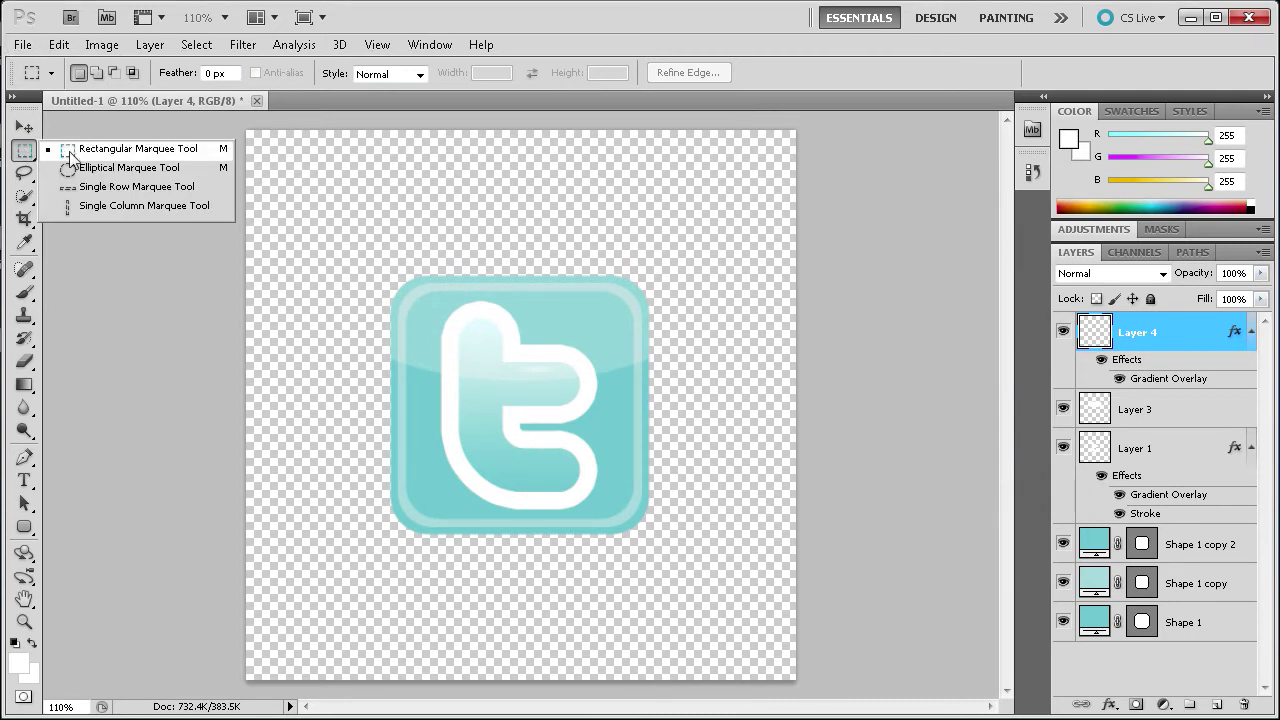
{"action": "left_click", "coordinate": [92, 164]}
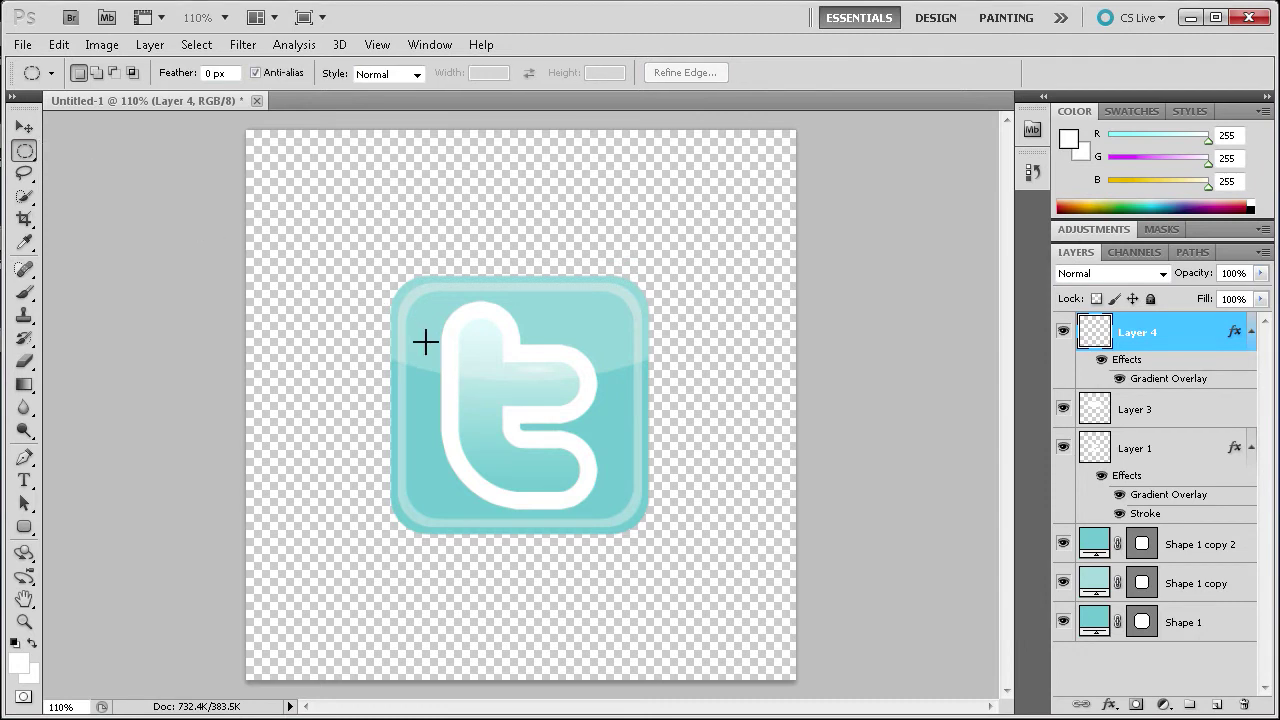
{"action": "scroll", "coordinate": [480, 355], "scroll_direction": "up", "scroll_amount": 5}
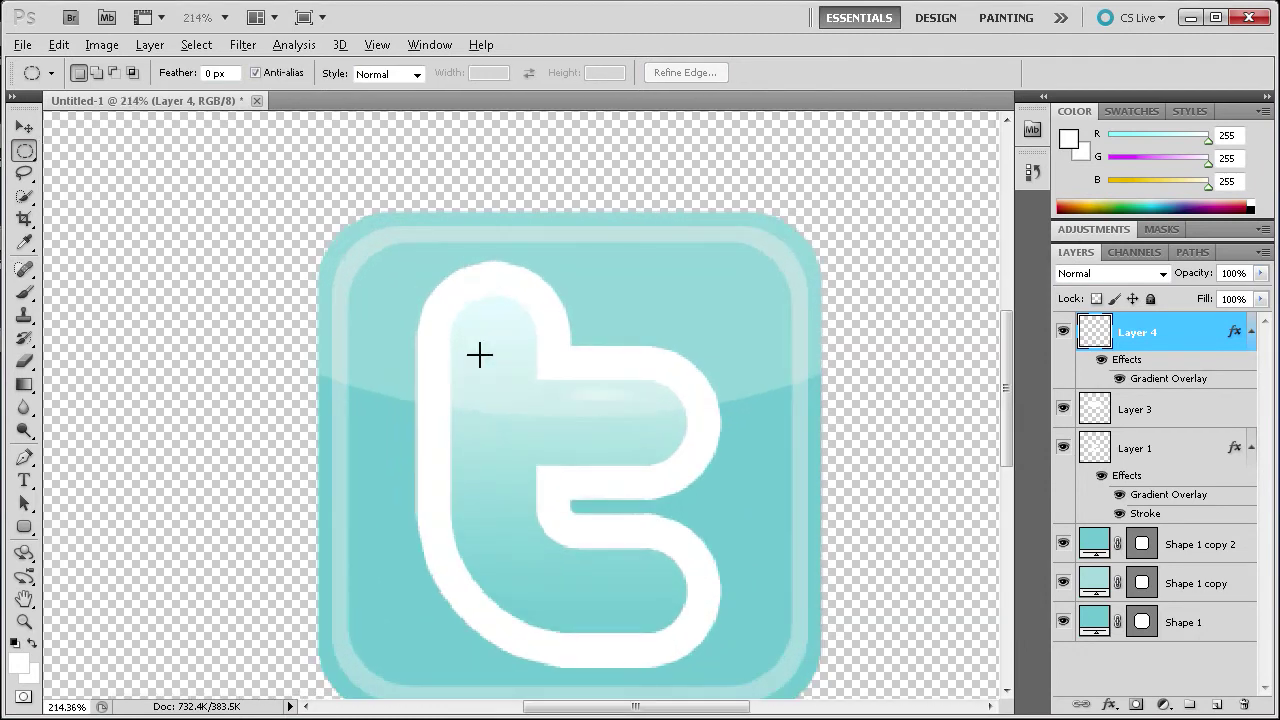
{"action": "scroll", "coordinate": [480, 355], "scroll_direction": "up", "scroll_amount": 1}
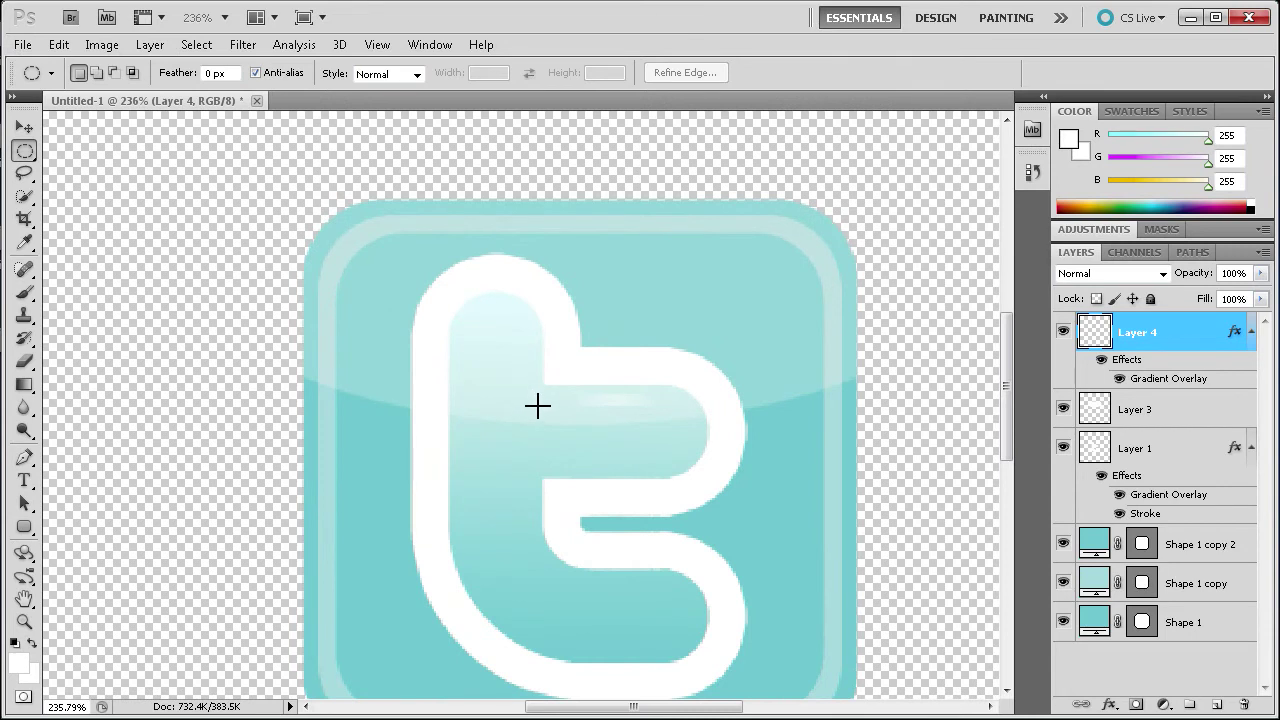
{"action": "left_click_drag", "start_coordinate": [462, 308], "coordinate": [554, 406]}
{"action": "left_click_drag", "start_coordinate": [530, 373], "coordinate": [530, 373]}
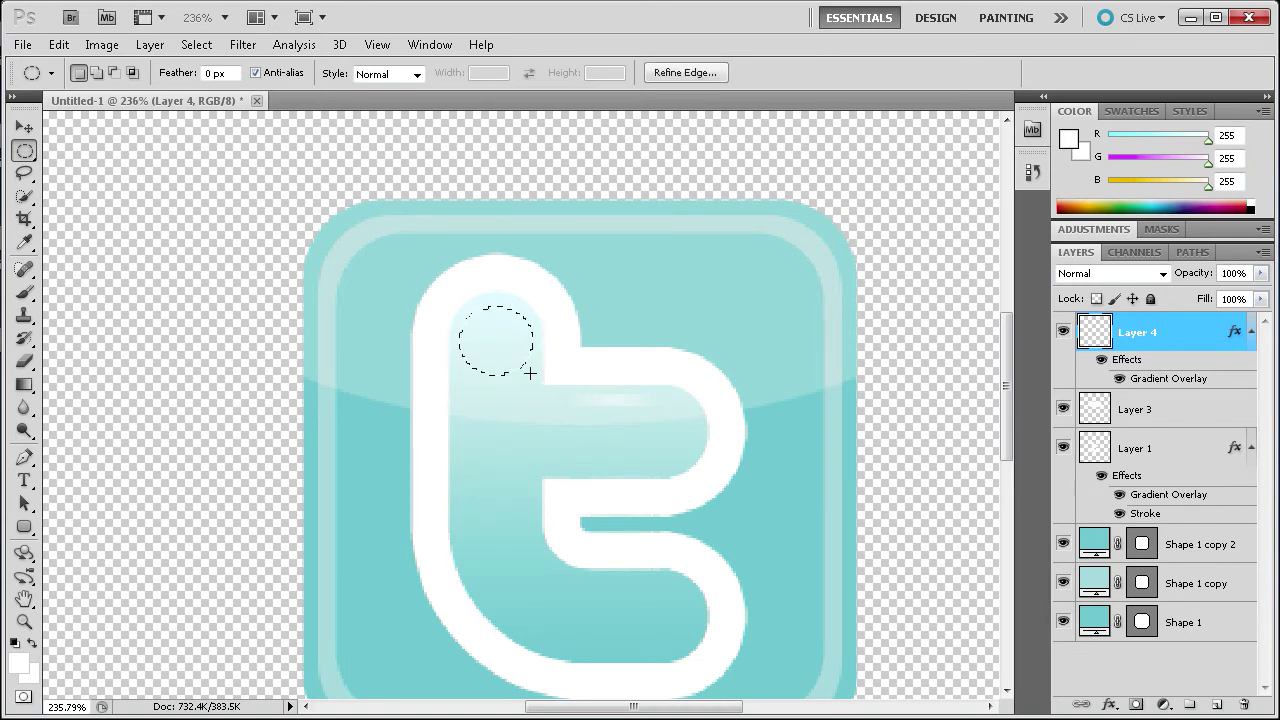
Create a new layer on top and fill the elliptical selection with white (#ffffff).
{"action": "left_click", "coordinate": [1218, 704]}
{"action": "left_click", "coordinate": [60, 45]}
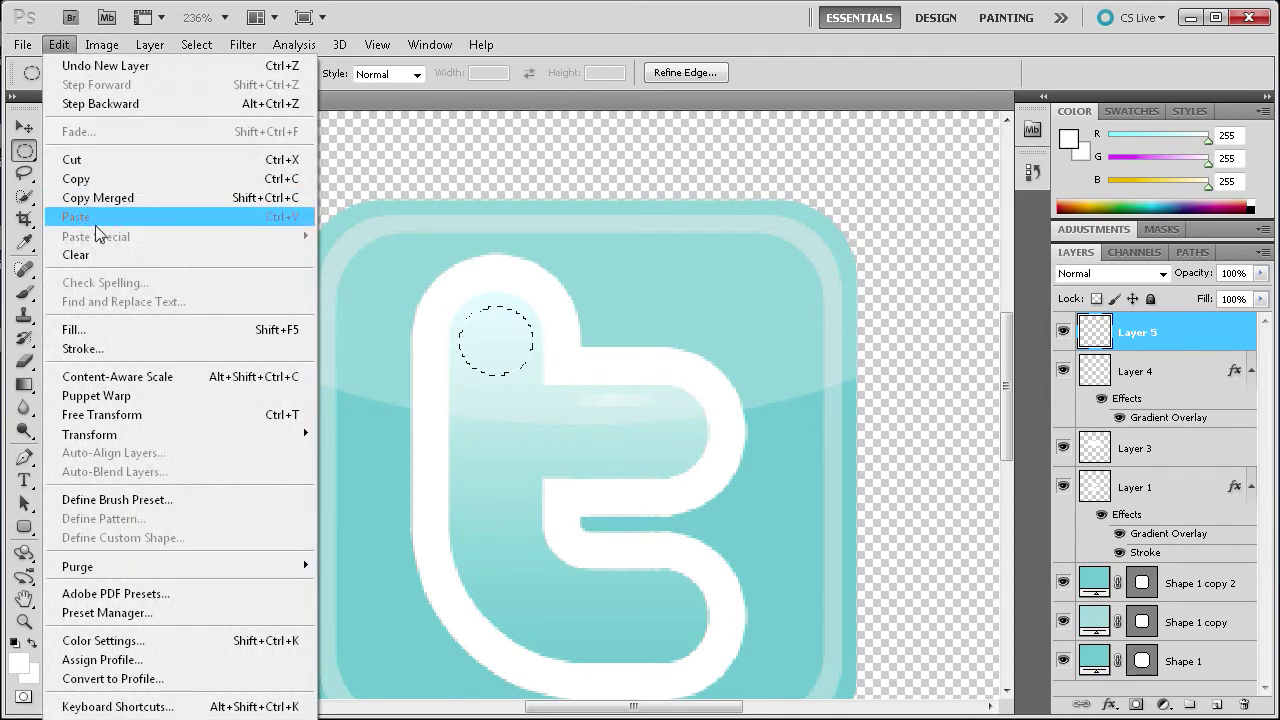
{"action": "left_click", "coordinate": [111, 324]}
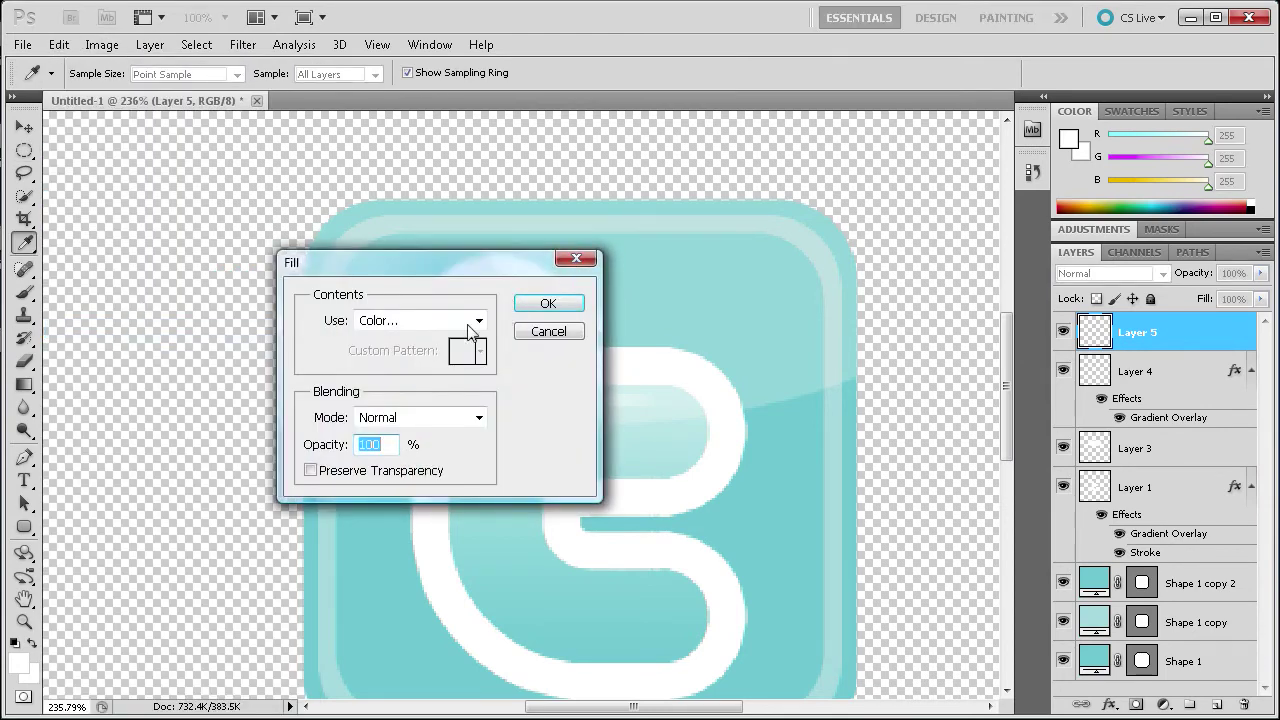
{"action": "left_click", "coordinate": [475, 322]}
{"action": "left_click", "coordinate": [400, 377]}
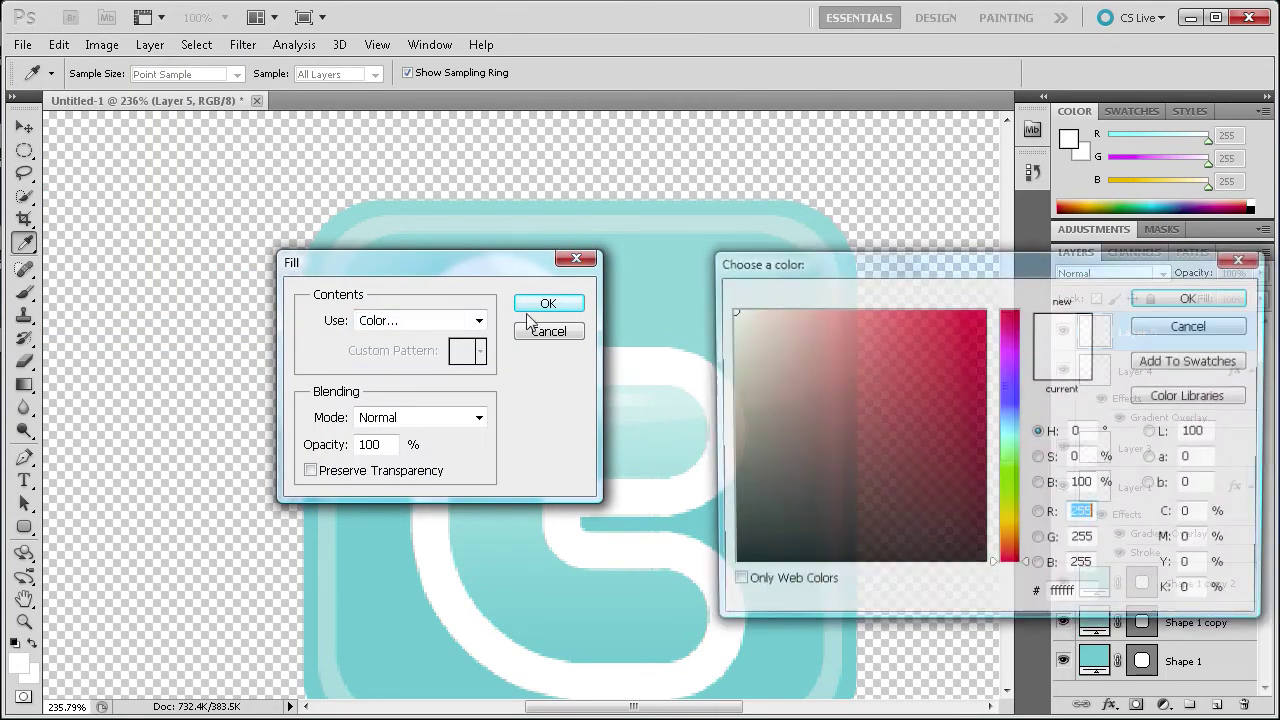
{"action": "left_click", "coordinate": [1148, 297]}
{"action": "left_click", "coordinate": [548, 303]}
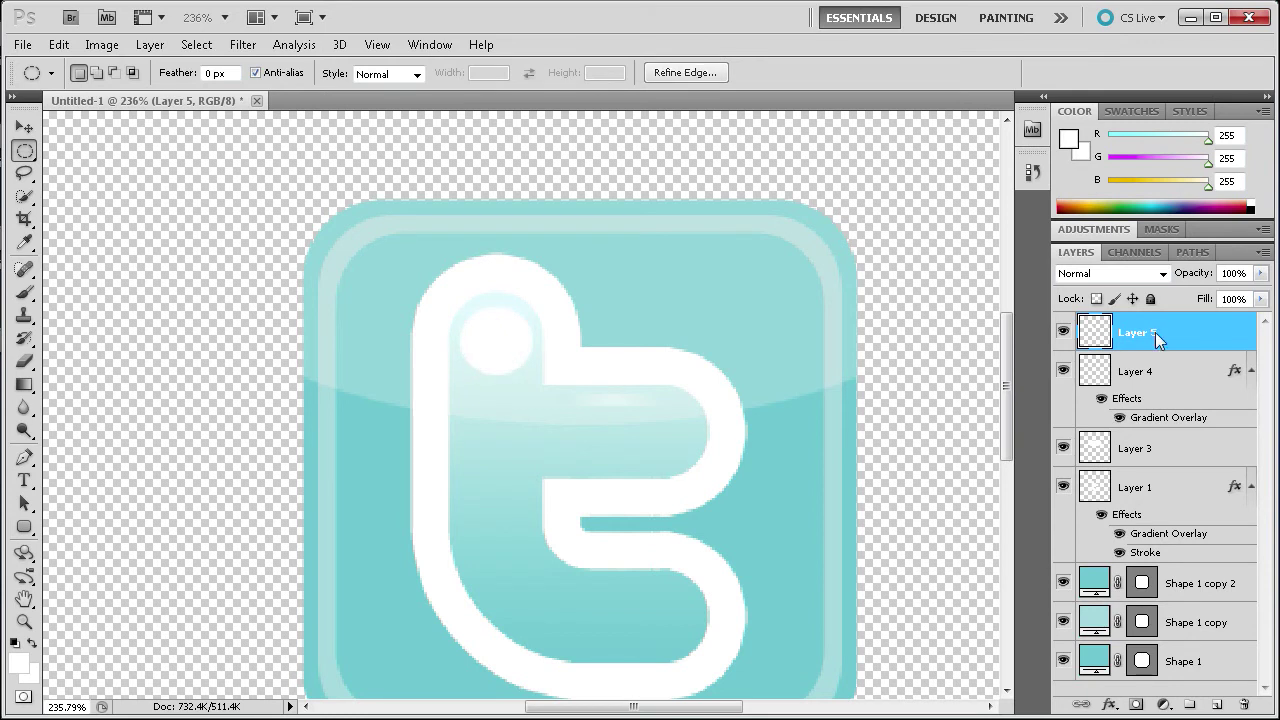
Duplicate the white circle's layer, load the copy's outline shifted slightly down, and cut that area of Layer 5 to a new layer.
{"action": "left_click_drag", "start_coordinate": [1155, 332], "coordinate": [1226, 712]}
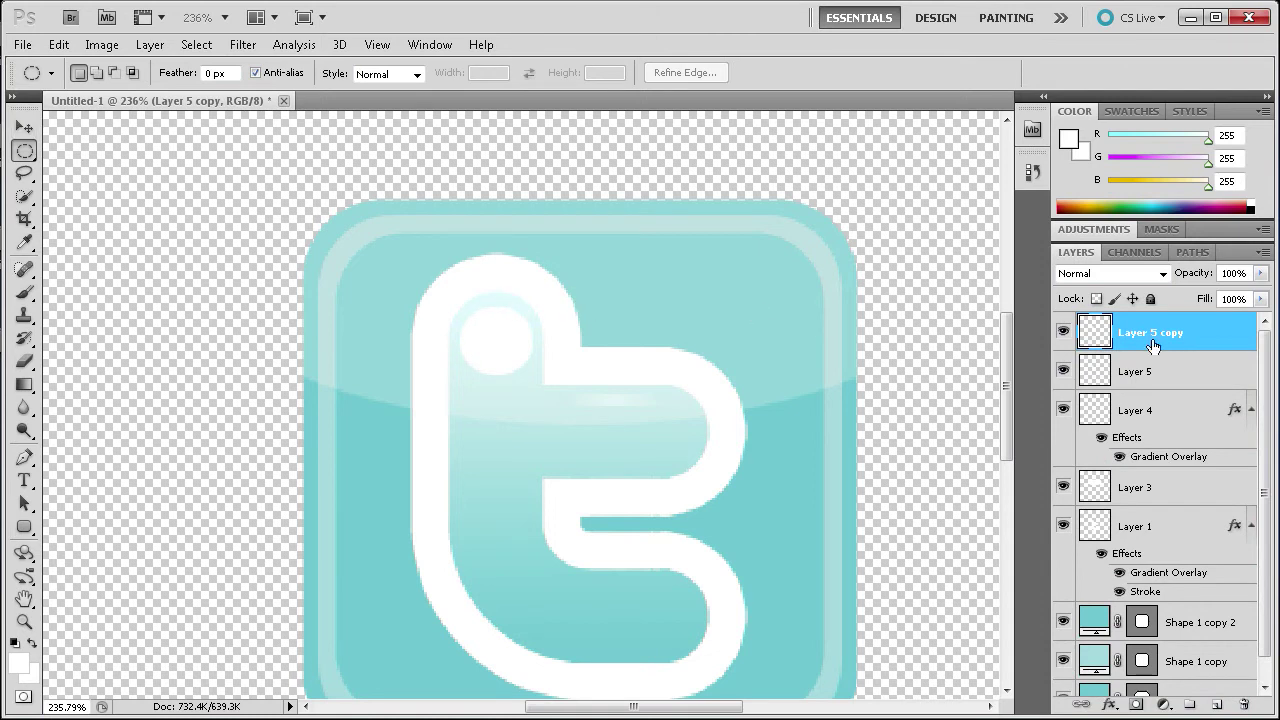
{"action": "left_click", "coordinate": [1100, 337], "text": "ctrl"}
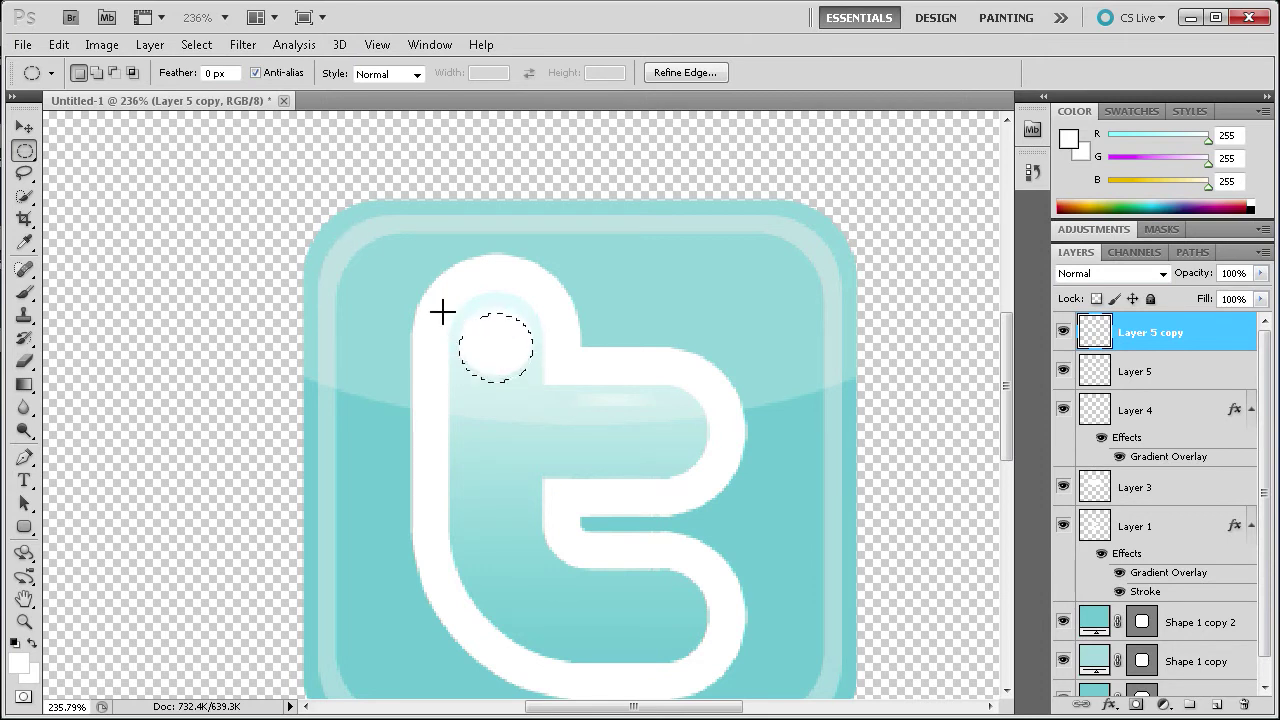
{"action": "left_click", "coordinate": [1128, 380]}
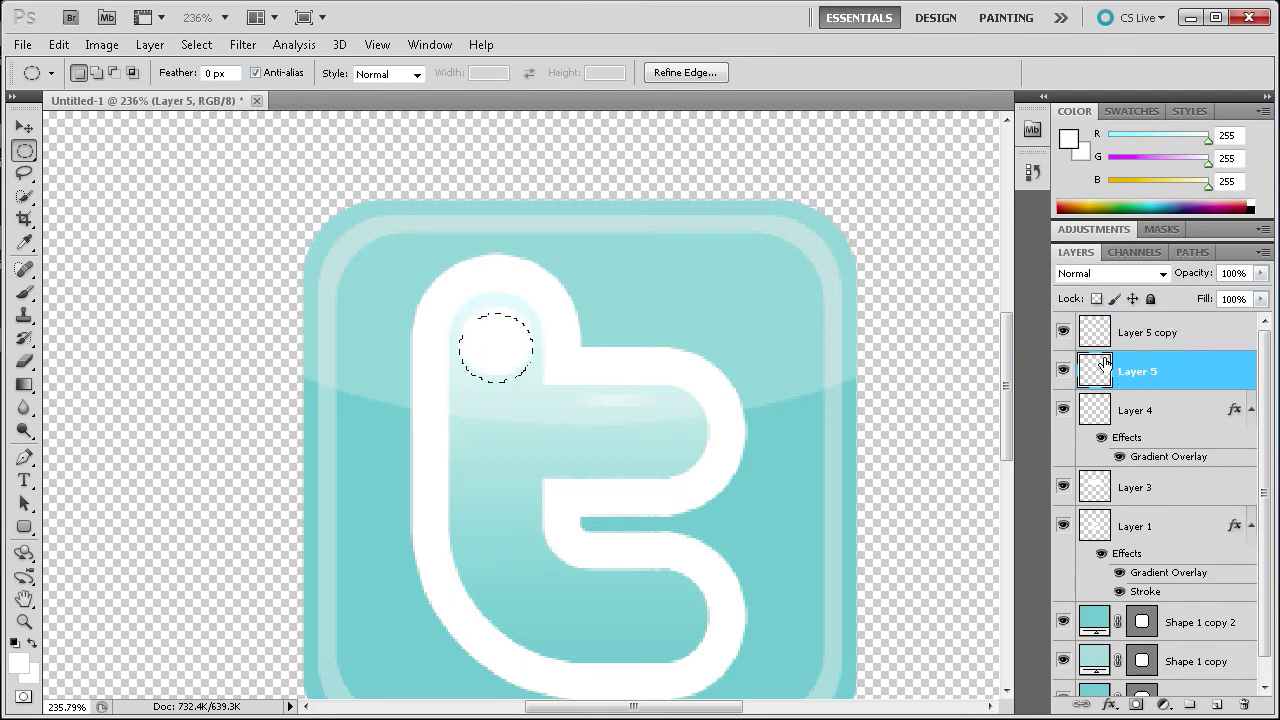
{"action": "right_click", "coordinate": [505, 341]}
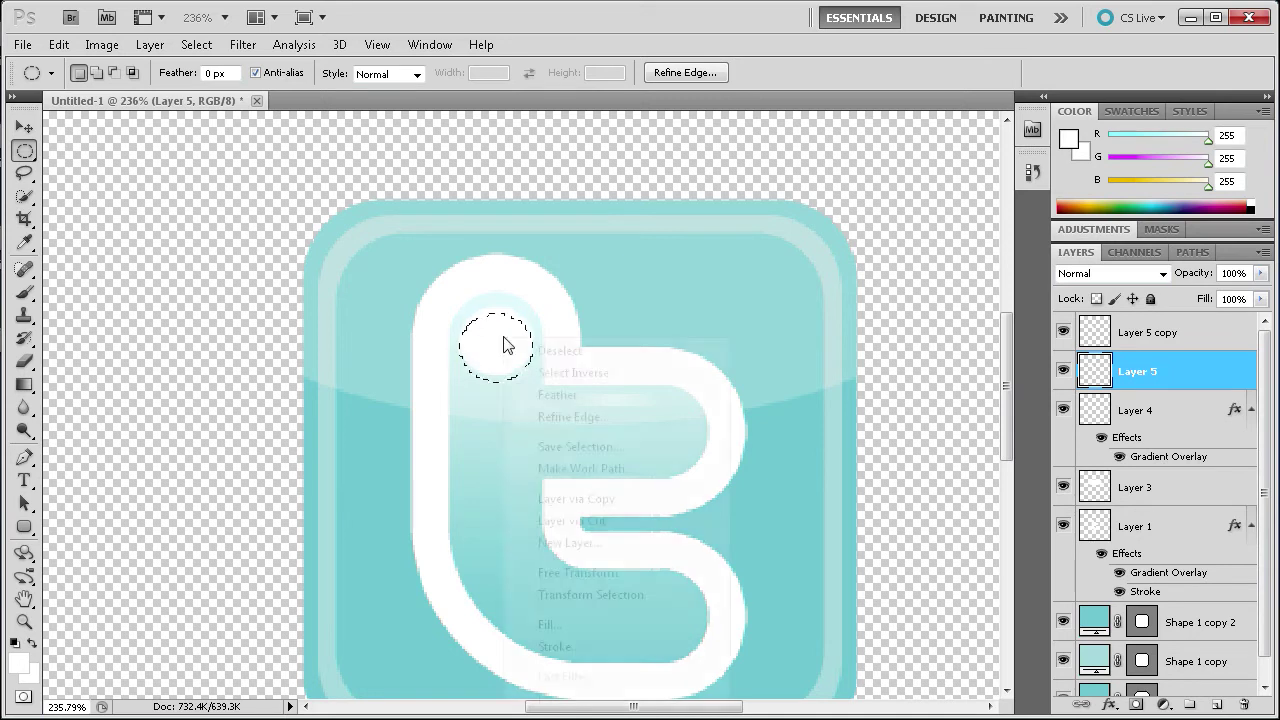
{"action": "left_click", "coordinate": [601, 521]}
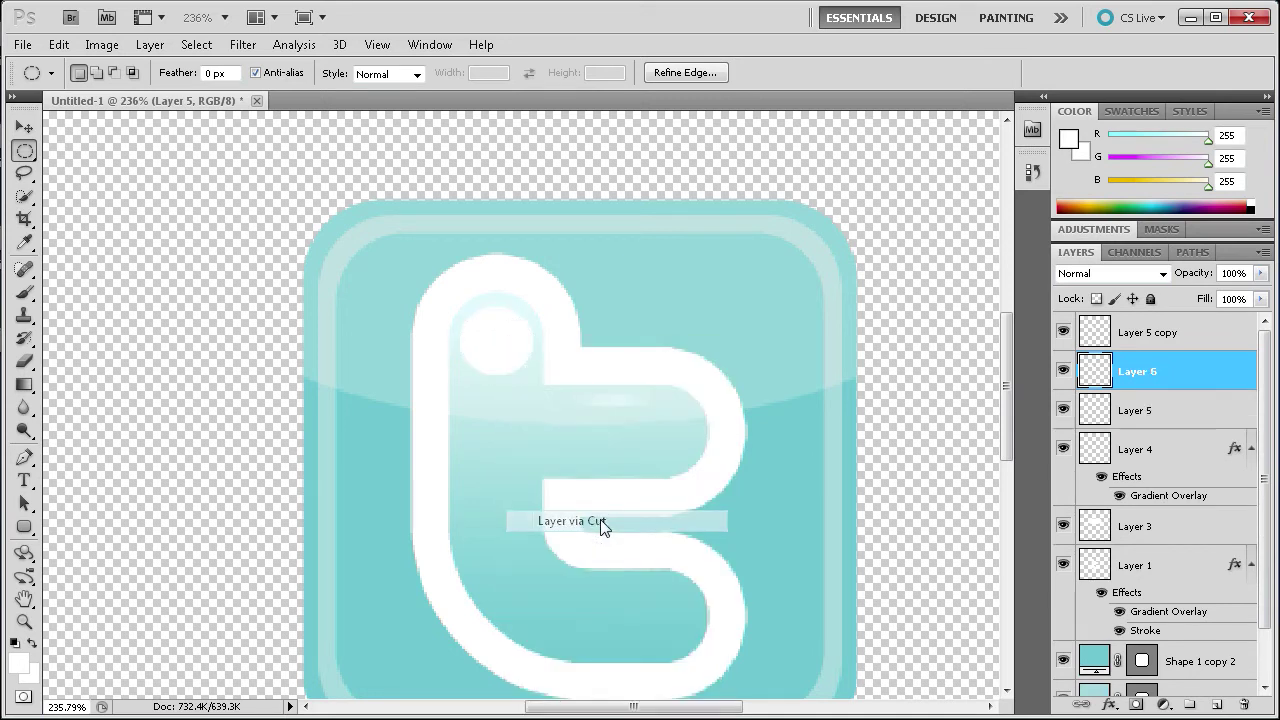
Delete Layer 5 copy and the cut-out Layer 6, keeping only the crescent remaining on Layer 5 visible.
{"action": "left_click", "coordinate": [1155, 345]}
{"action": "left_click", "coordinate": [1145, 415]}
{"action": "left_click", "coordinate": [1062, 411]}
{"action": "left_click_drag", "start_coordinate": [1138, 335], "coordinate": [1240, 706]}
{"action": "left_click", "coordinate": [1063, 371]}
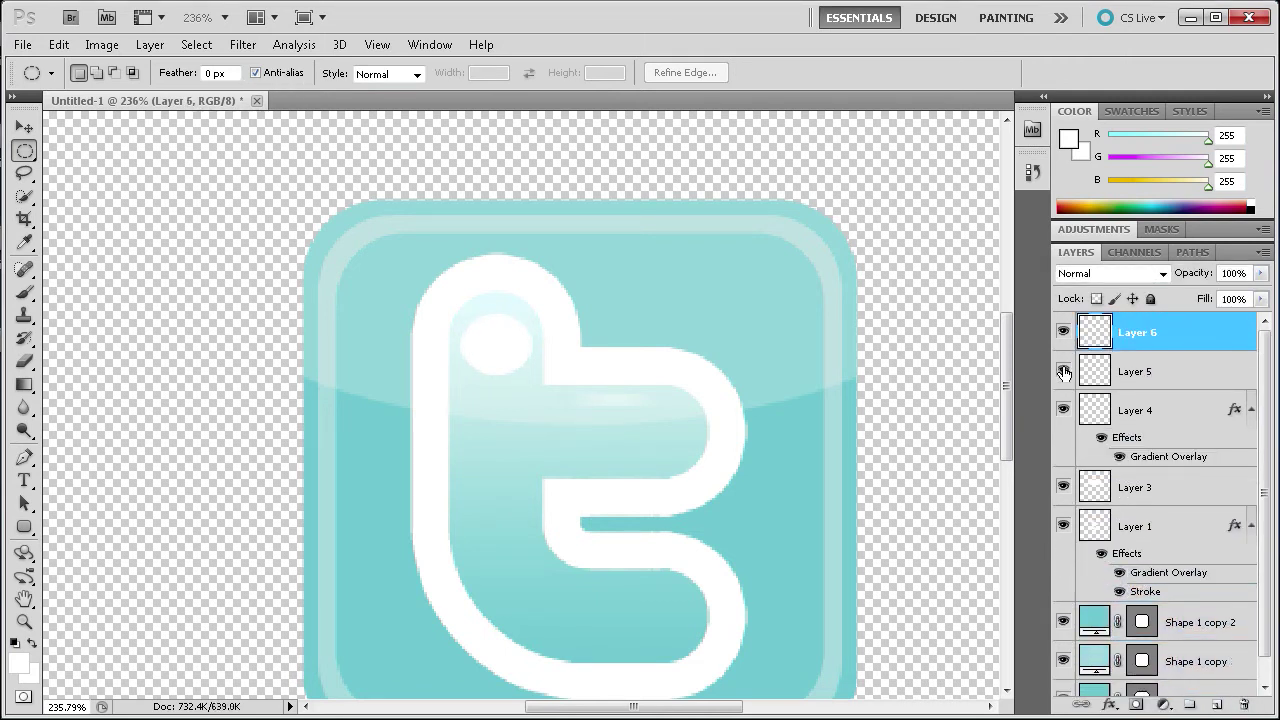
{"action": "left_click_drag", "start_coordinate": [1160, 334], "coordinate": [1244, 704]}
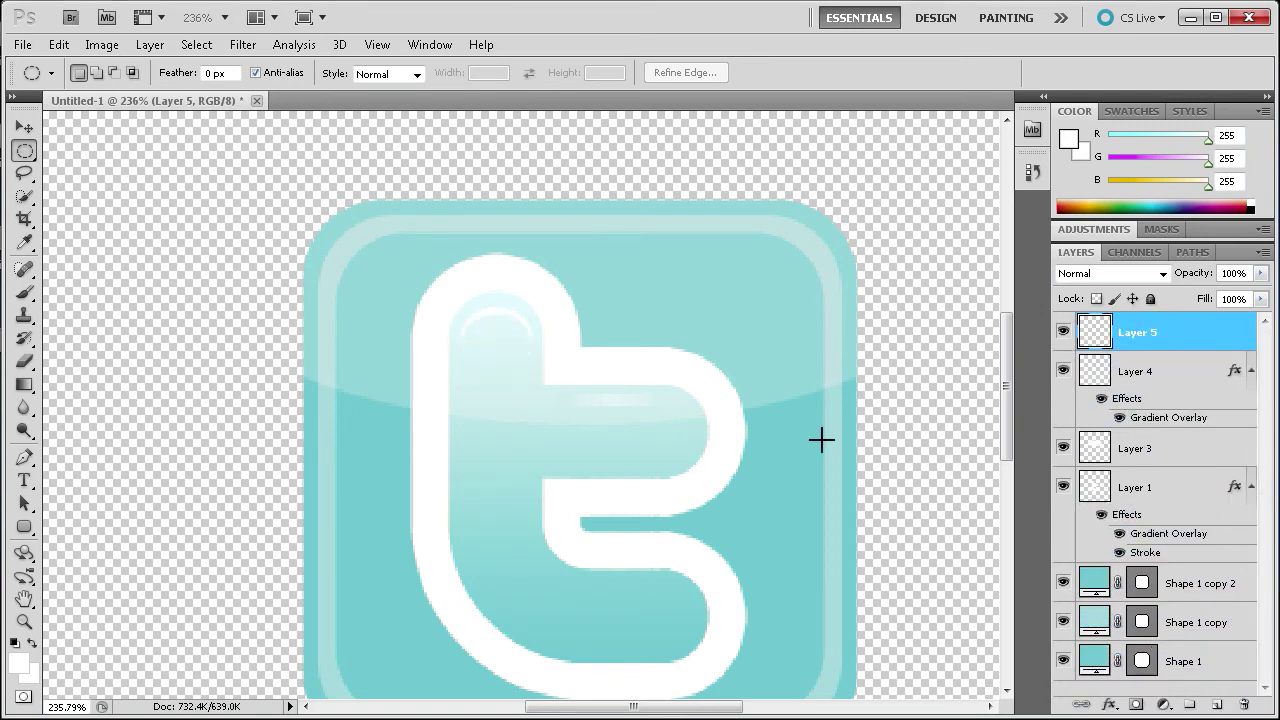
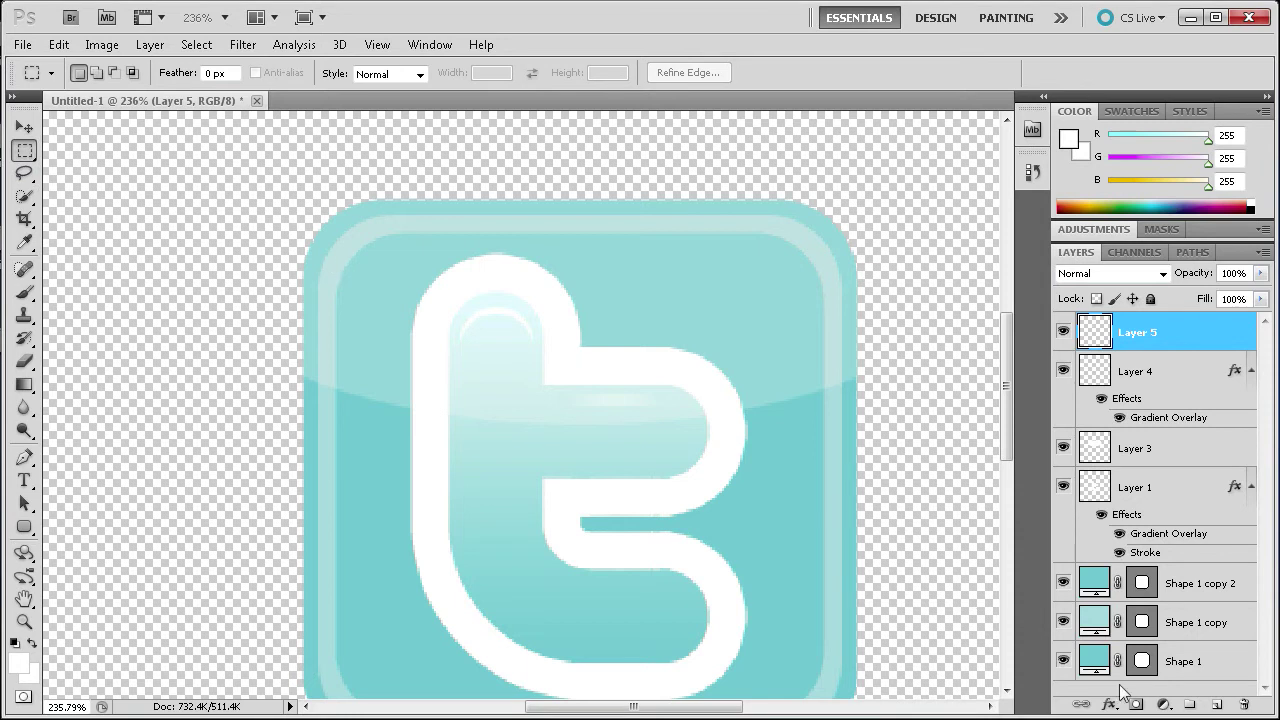
Create a new layer on top and draw a rectangular selection inside the t's upper stem, trimming off its top strip.
{"action": "left_click", "coordinate": [1216, 705]}
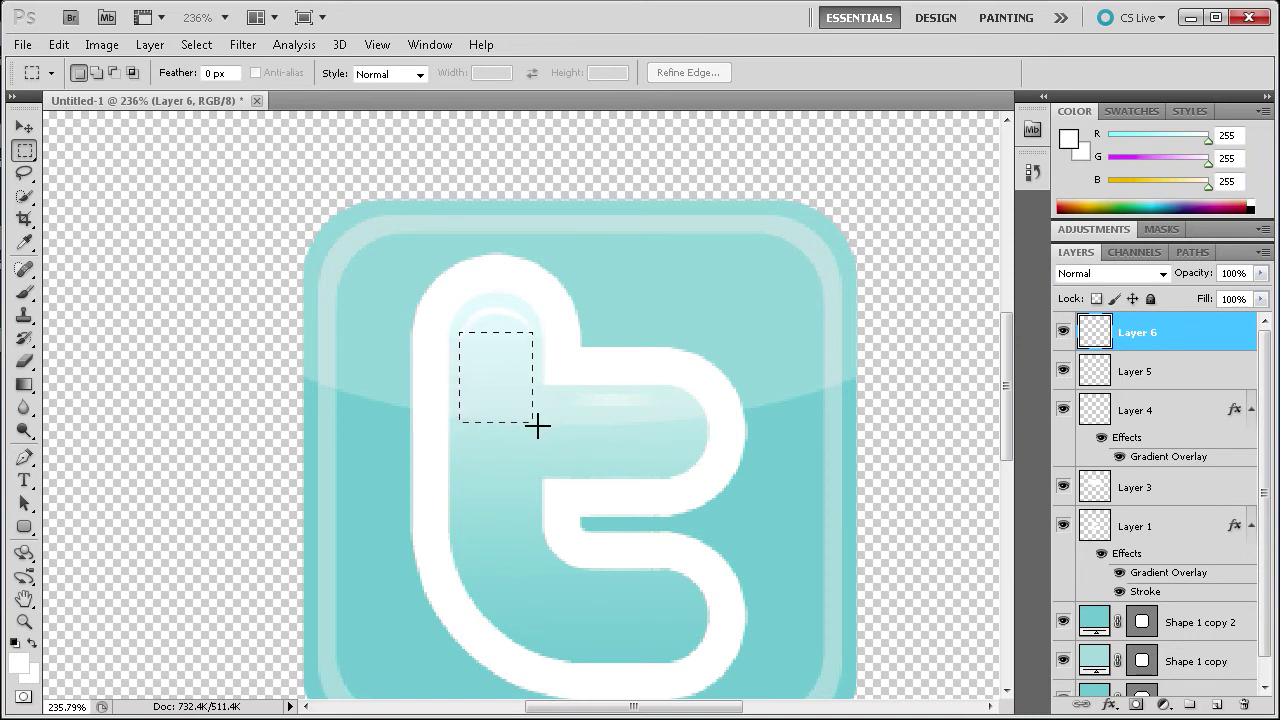
{"action": "left_click_drag", "start_coordinate": [537, 426], "coordinate": [533, 422]}
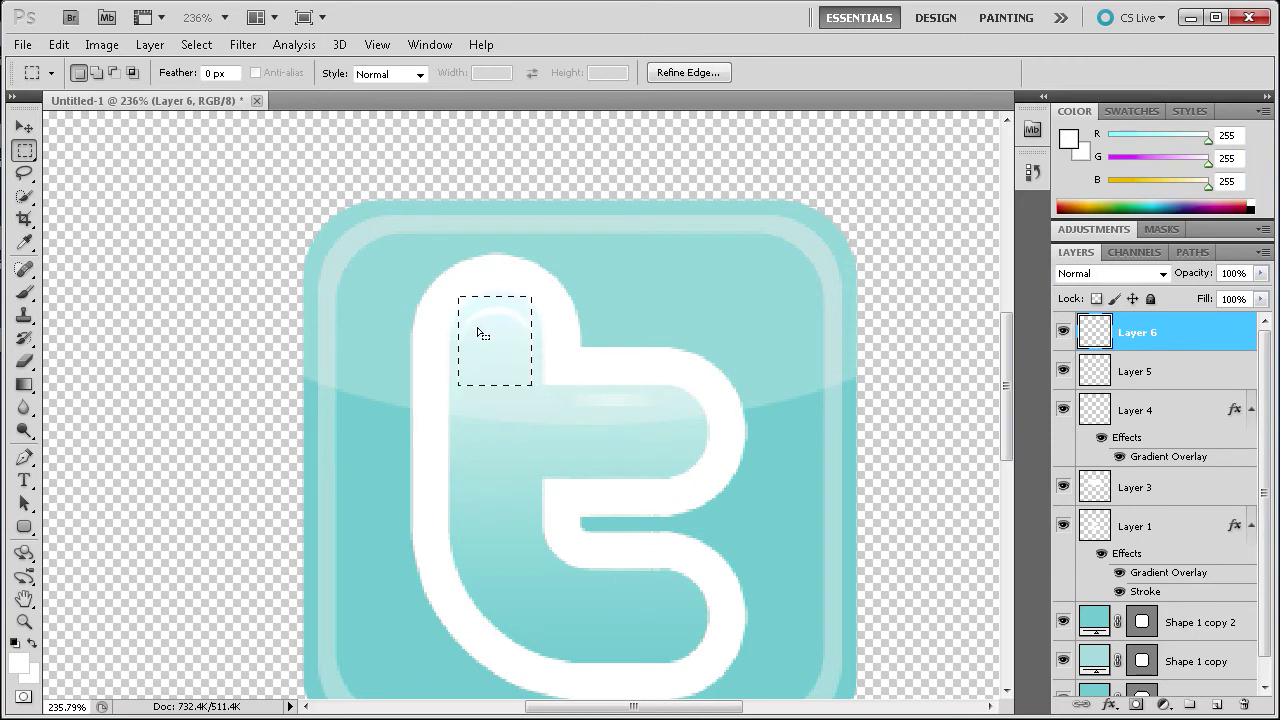
{"action": "key", "text": "alt"}
{"action": "left_click_drag", "start_coordinate": [548, 320], "coordinate": [588, 314]}
Fill the rectangular selection on Layer 6 with white (#ffffff).
{"action": "left_click", "coordinate": [58, 44]}
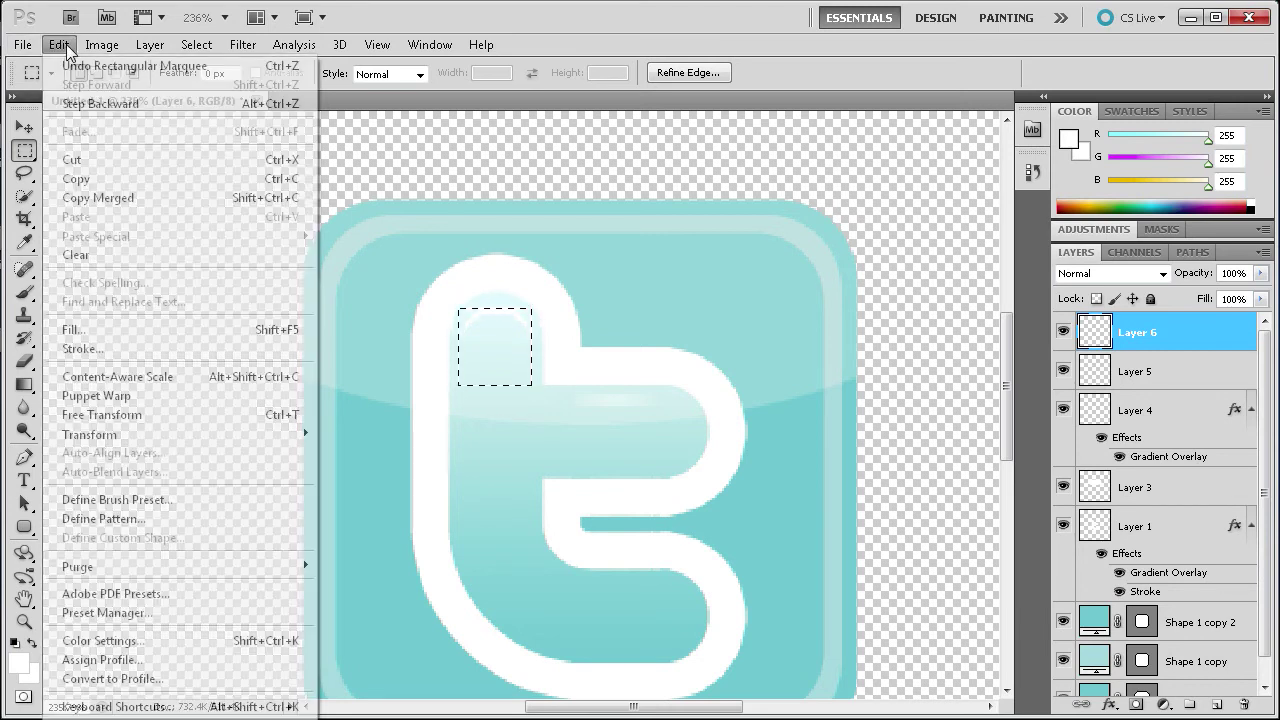
{"action": "left_click", "coordinate": [83, 330]}
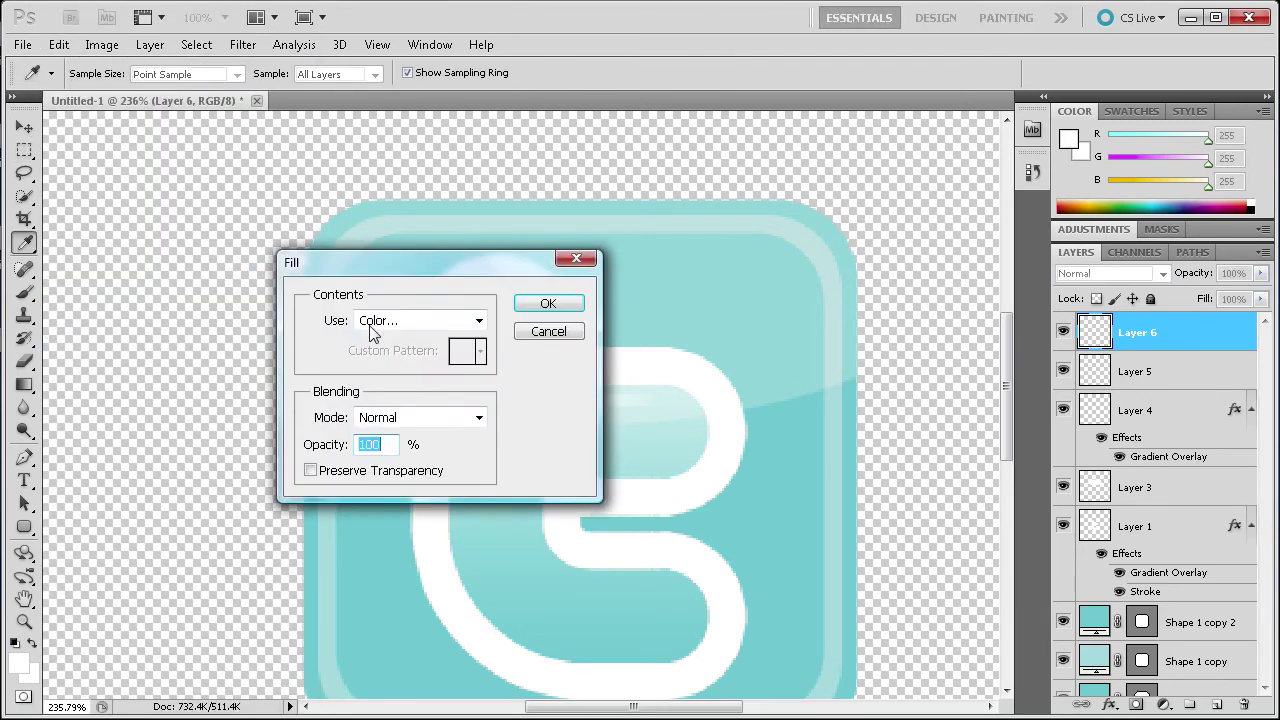
{"action": "left_click", "coordinate": [476, 321]}
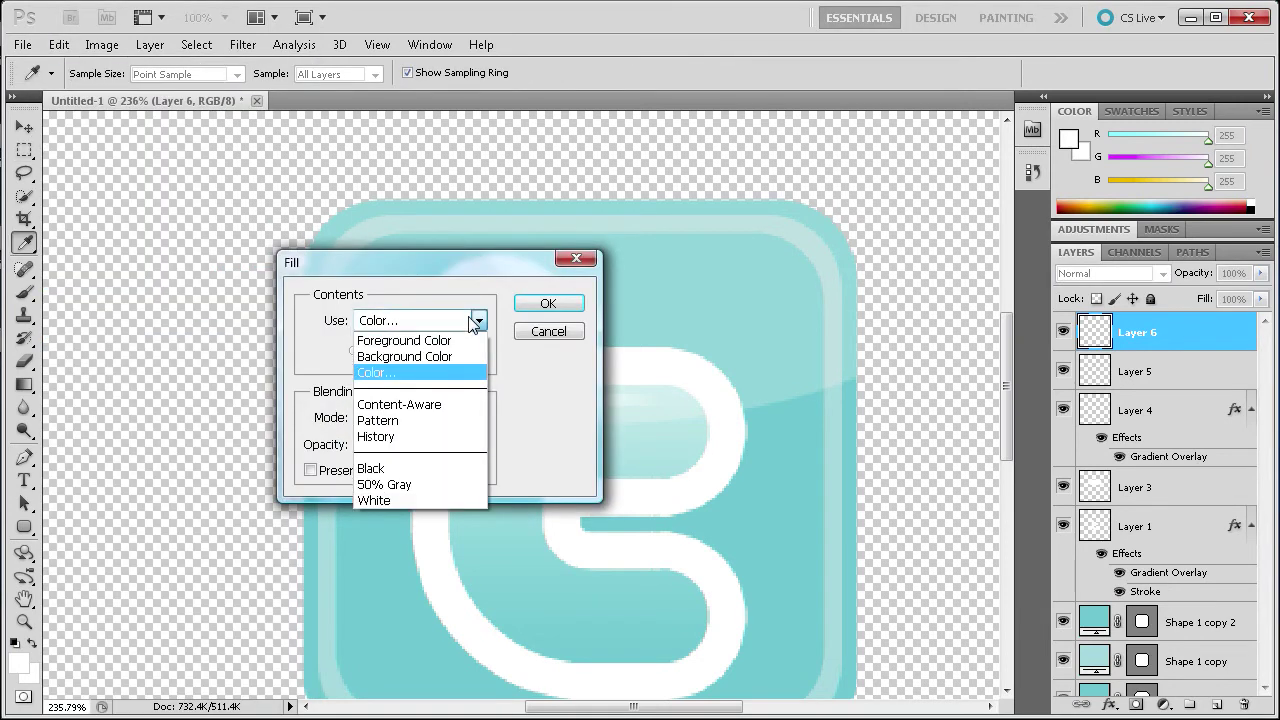
{"action": "left_click", "coordinate": [430, 379]}
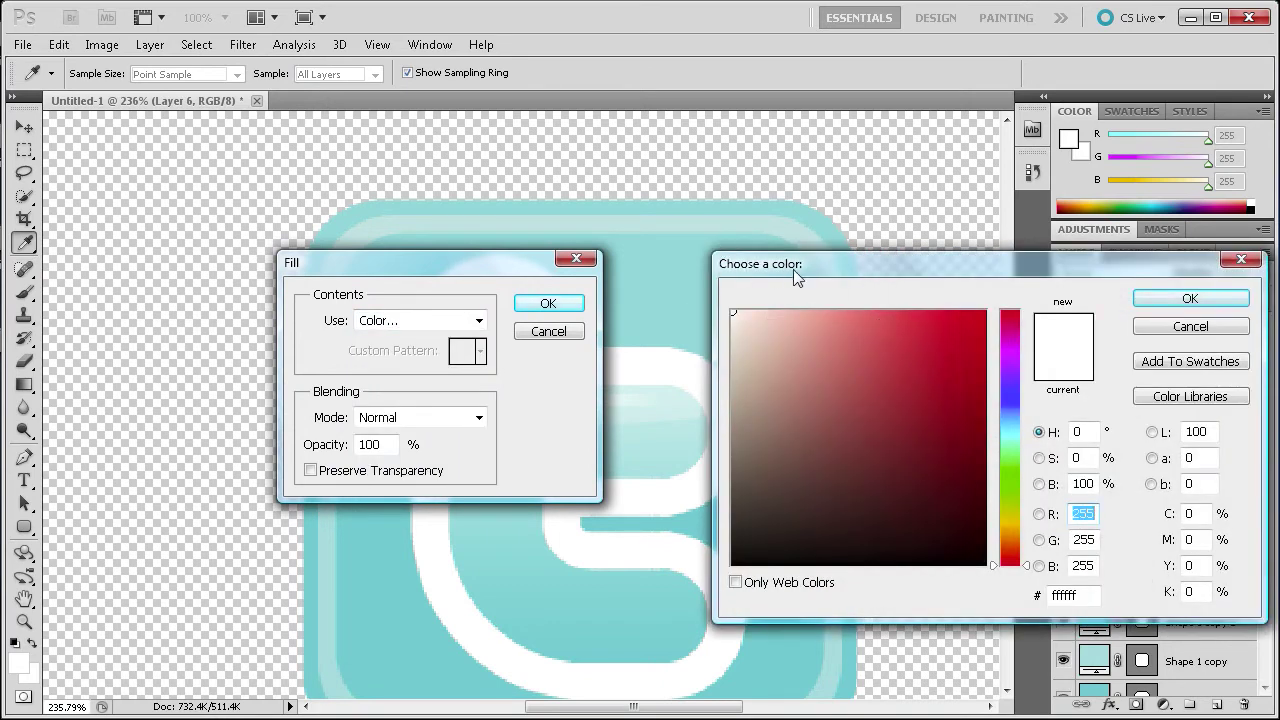
{"action": "left_click", "coordinate": [1196, 298]}
{"action": "left_click", "coordinate": [548, 304]}
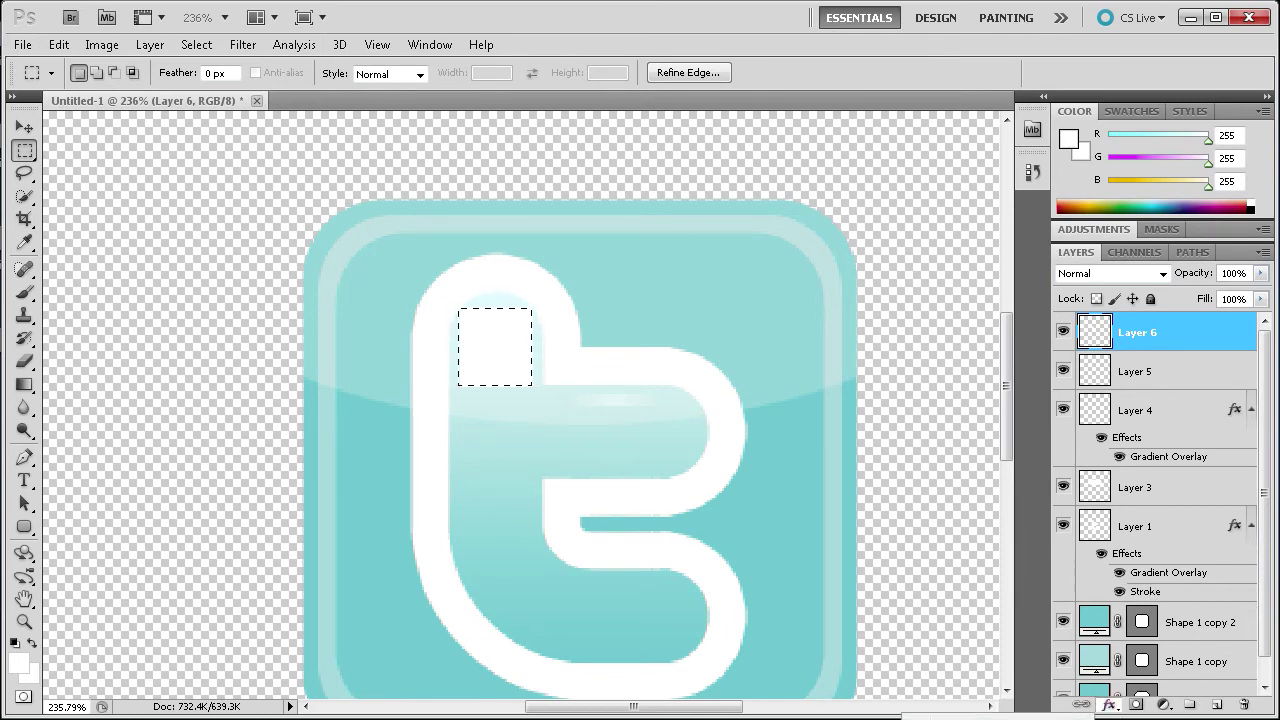
Add a Gradient Overlay to Layer 6 and set its starting colour stop to pale blue (#baecf7) sampled just below the selection.
{"action": "left_click", "coordinate": [1108, 704]}
{"action": "left_click", "coordinate": [1150, 640]}
{"action": "left_click_drag", "start_coordinate": [897, 200], "coordinate": [791, 170]}
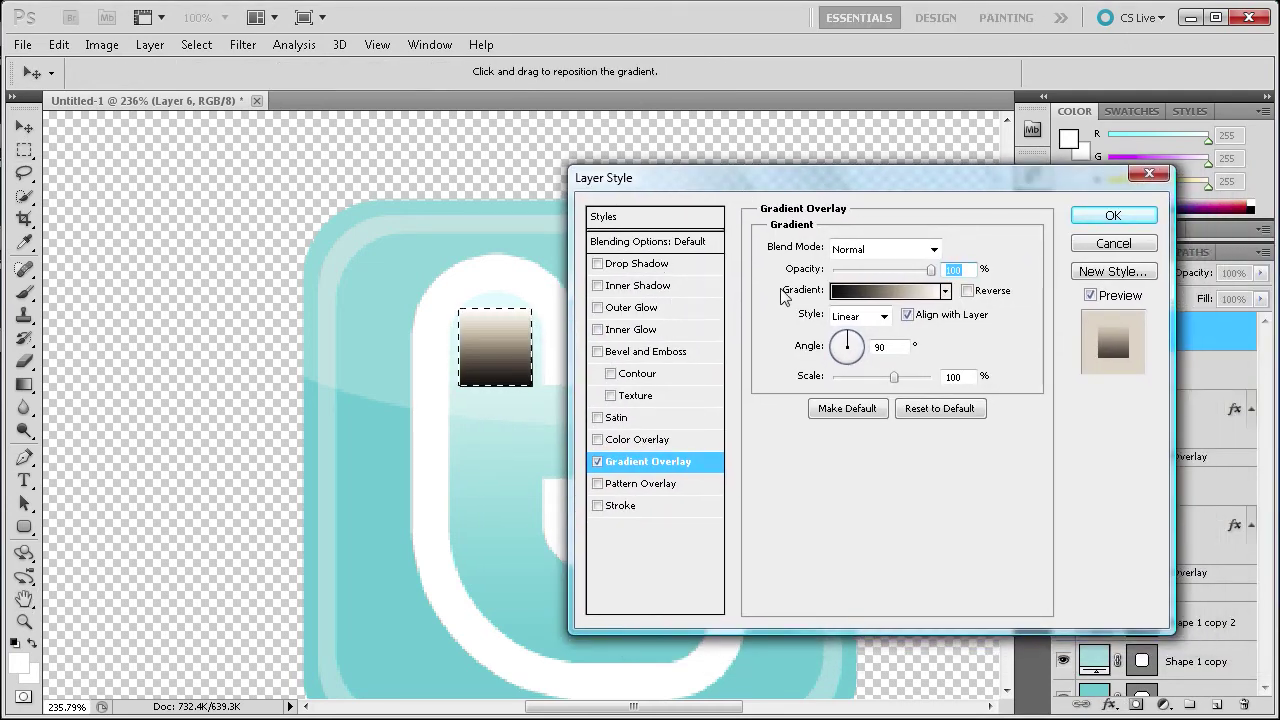
{"action": "left_click", "coordinate": [862, 292]}
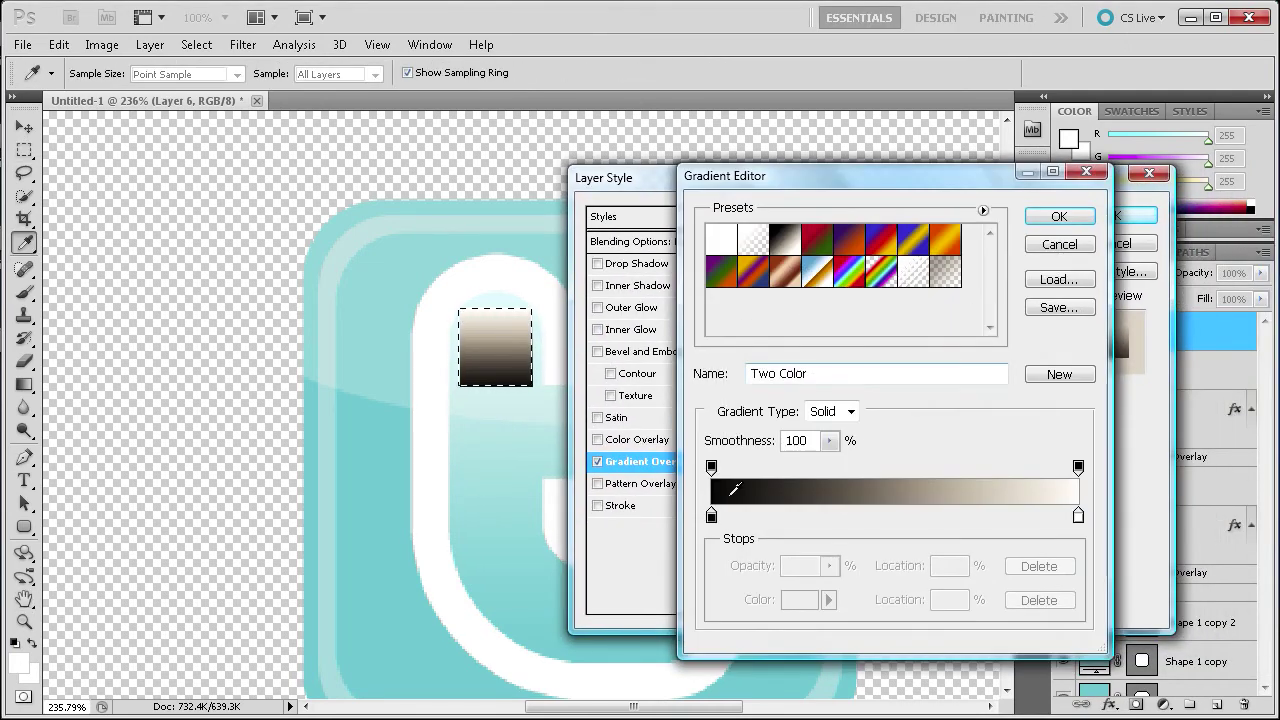
{"action": "left_click", "coordinate": [711, 516]}
{"action": "double_click", "coordinate": [711, 516]}
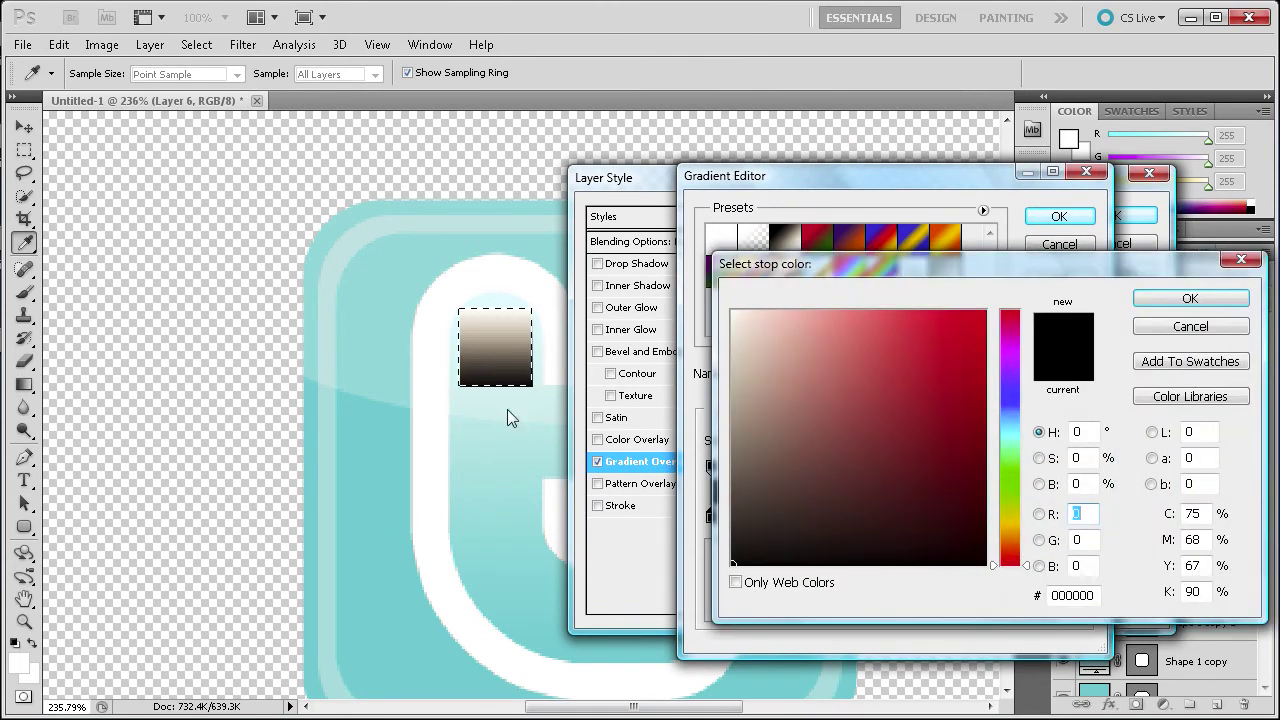
{"action": "left_click", "coordinate": [498, 391]}
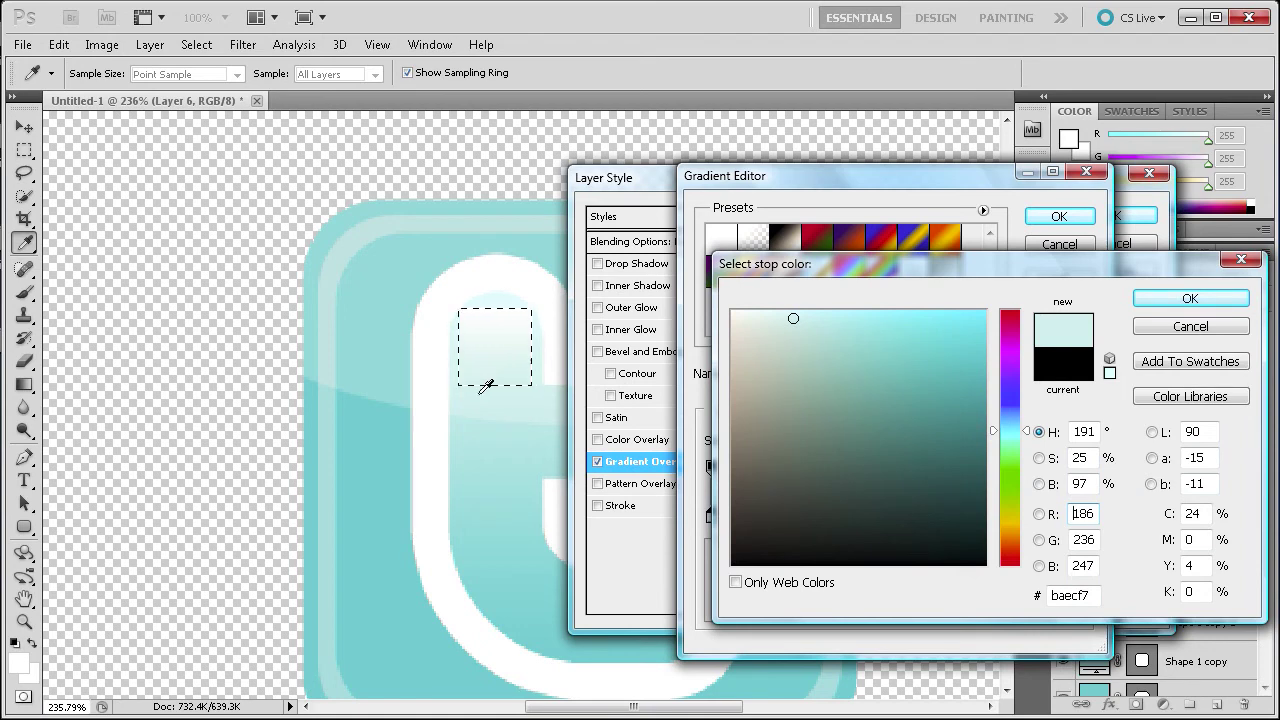
{"action": "left_click", "coordinate": [1168, 296]}
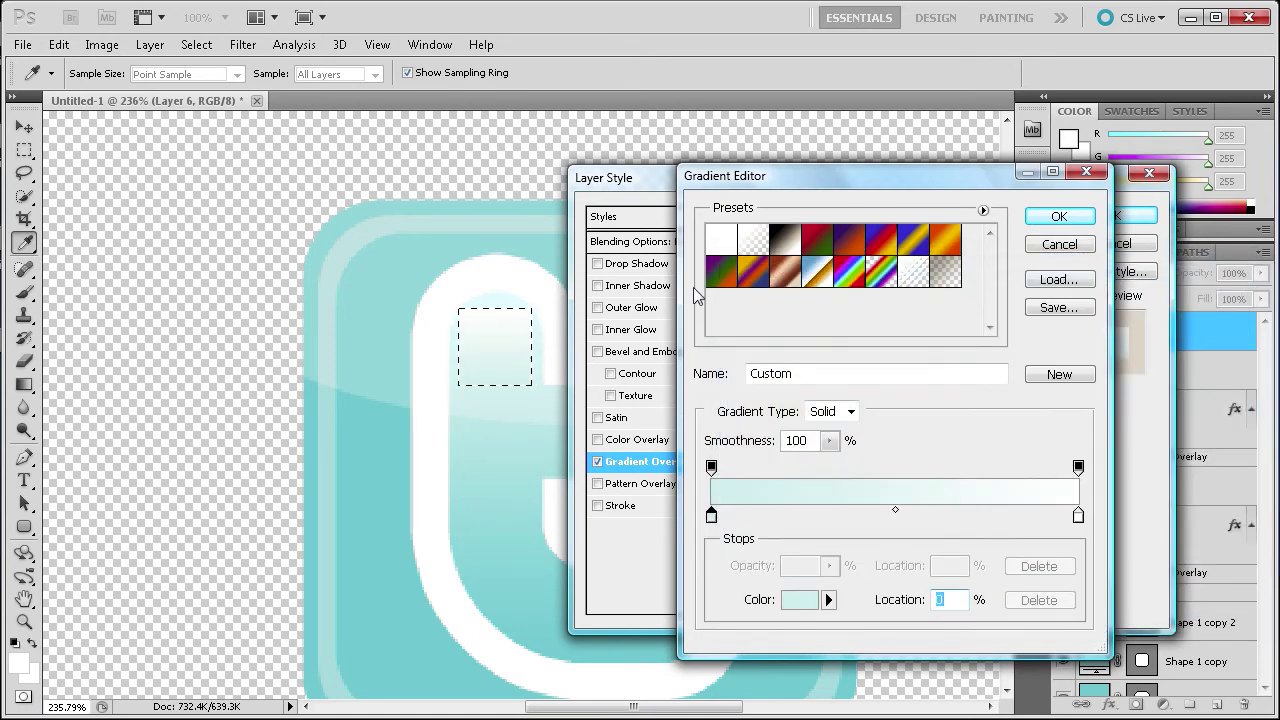
Set the end colour stop of Layer 6's gradient to very pale blue (#e7f8fc) and apply the overlay.
{"action": "double_click", "coordinate": [1078, 515]}
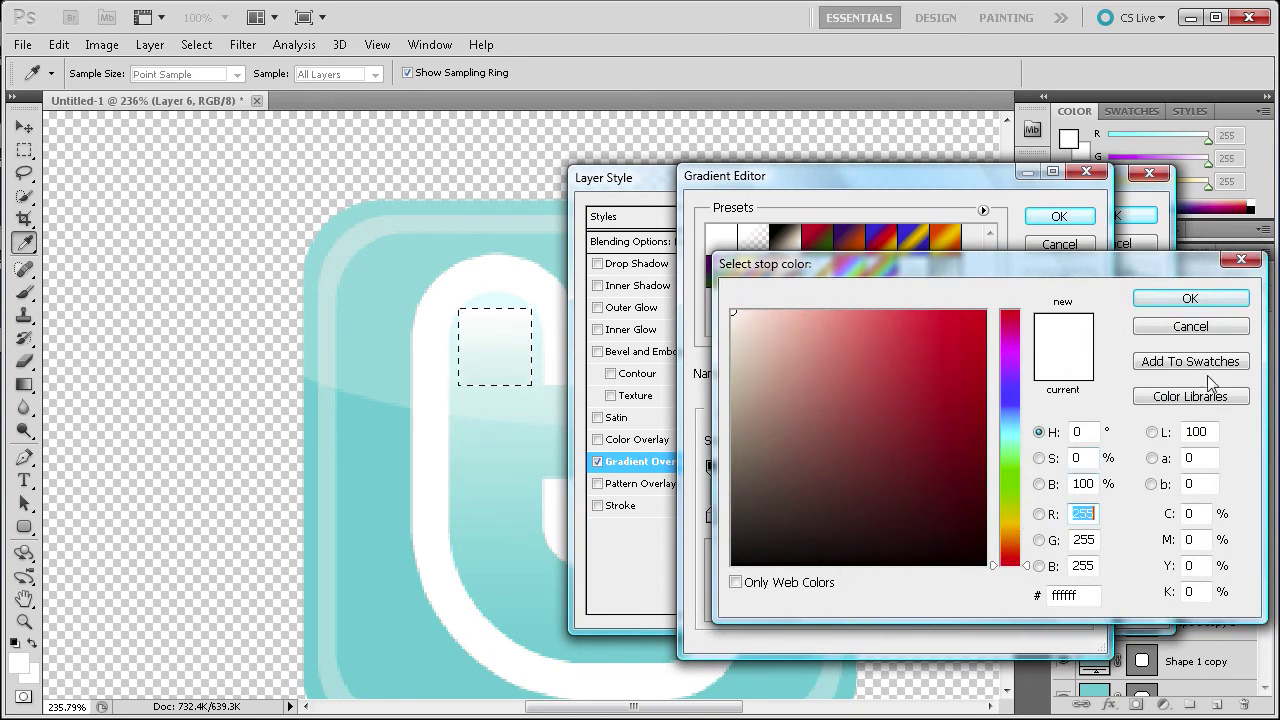
{"action": "left_click", "coordinate": [1190, 298]}
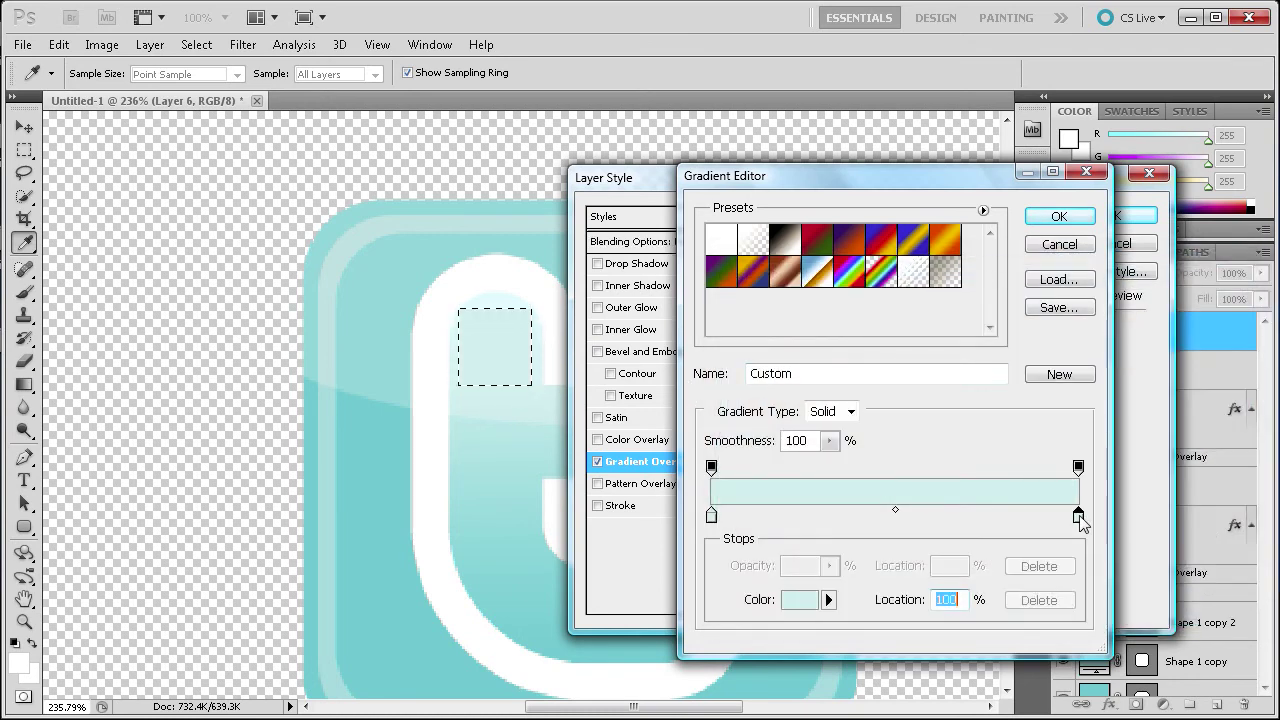
{"action": "double_click", "coordinate": [1078, 515]}
{"action": "left_click", "coordinate": [762, 313]}
{"action": "left_click_drag", "start_coordinate": [762, 313], "coordinate": [752, 313]}
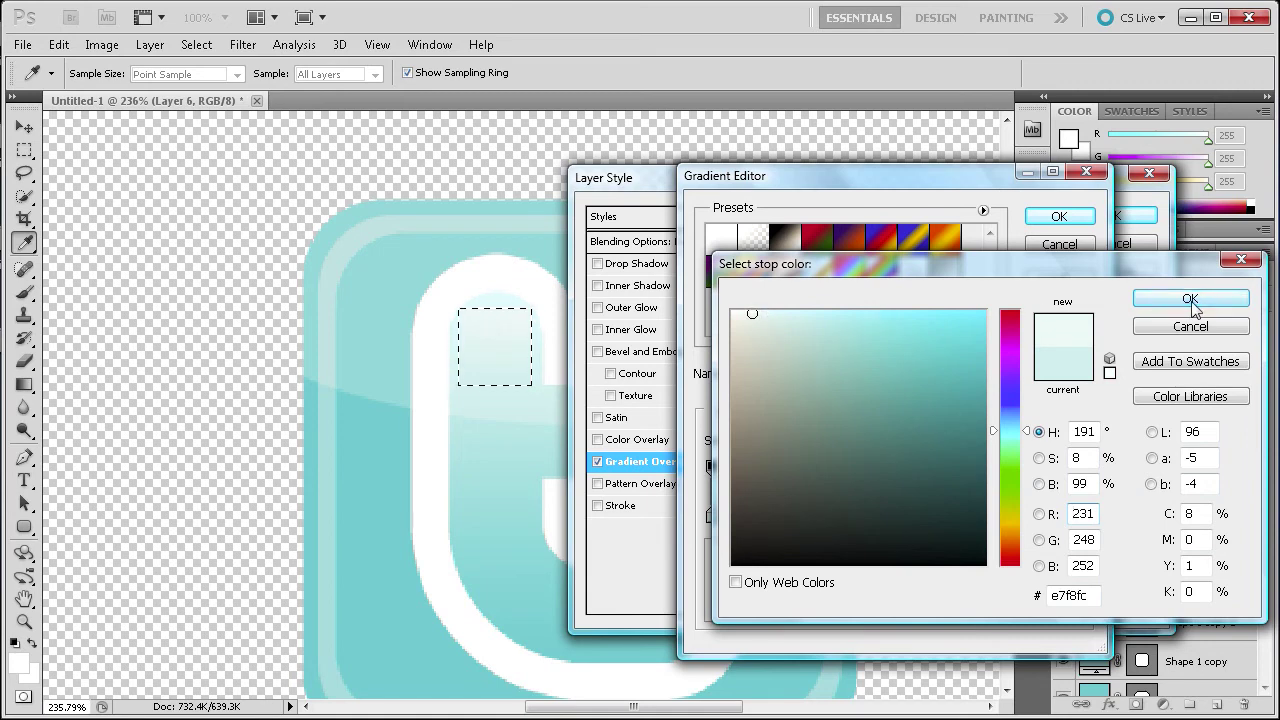
{"action": "left_click", "coordinate": [1158, 300]}
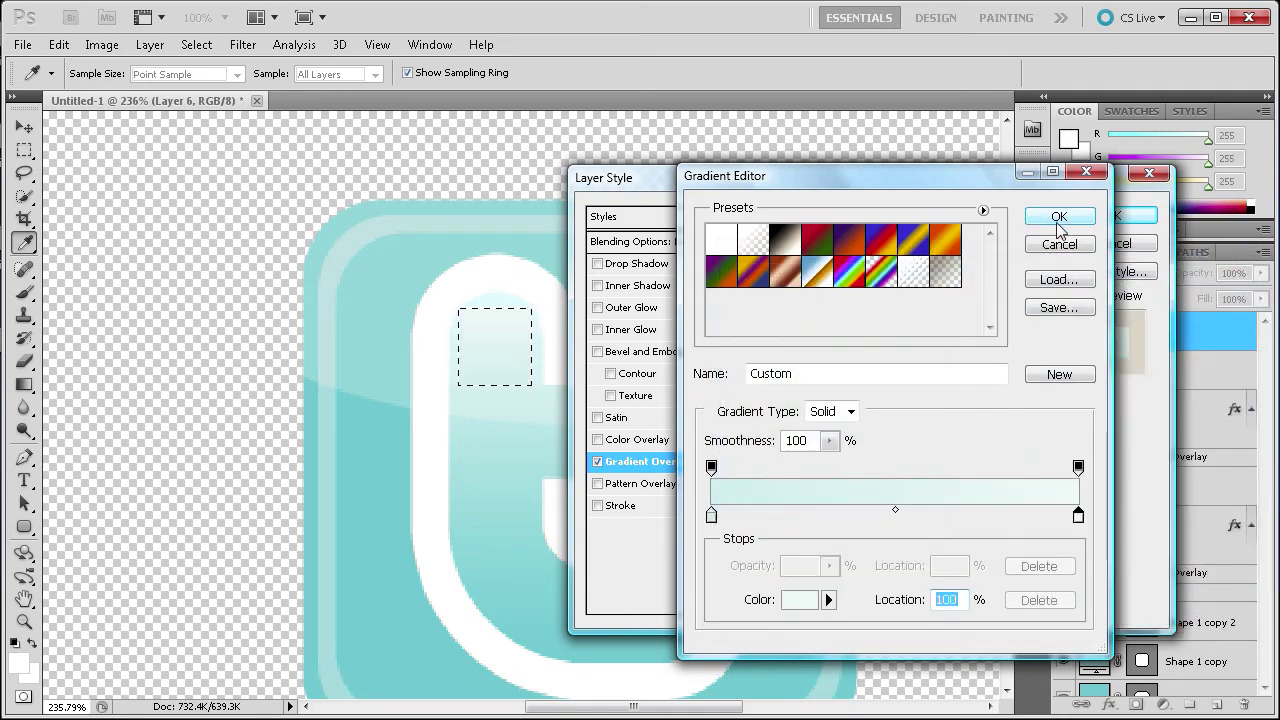
{"action": "left_click", "coordinate": [1056, 217]}
{"action": "left_click", "coordinate": [1114, 215]}
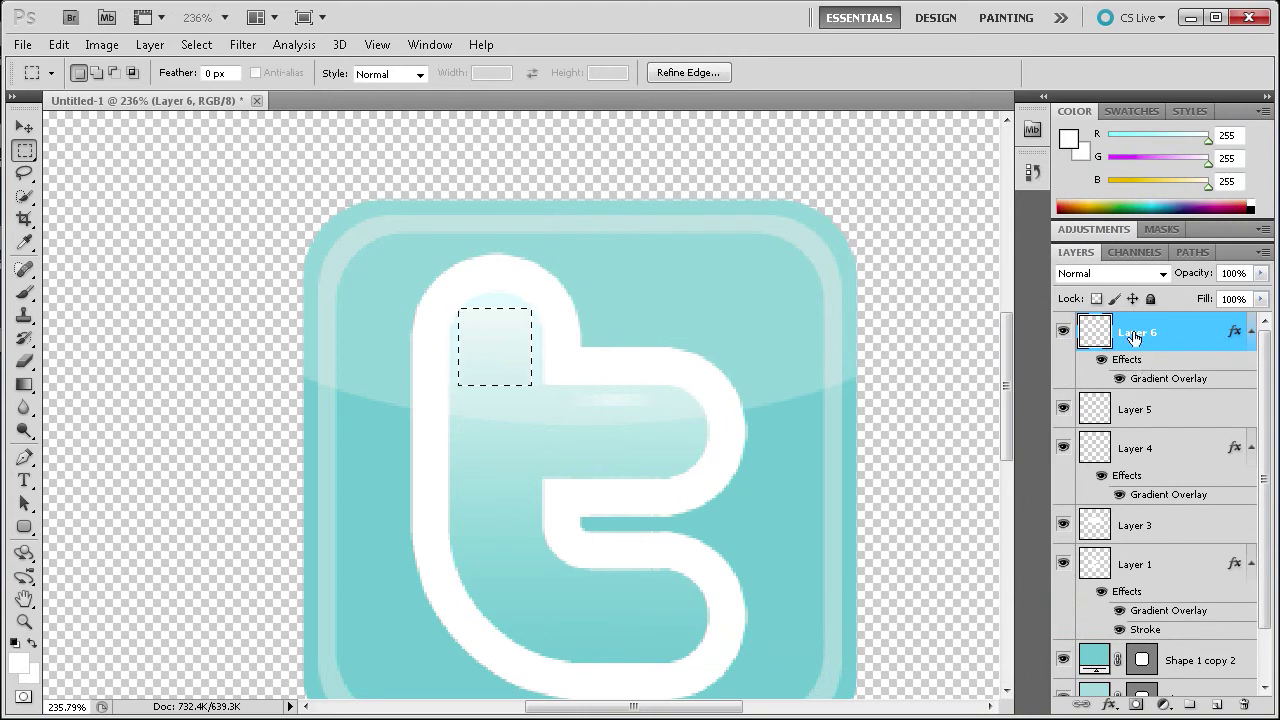
Move Layer 6 below Layer 5 in the stack and deselect the rectangular area.
{"action": "left_click_drag", "start_coordinate": [1136, 338], "coordinate": [1148, 422]}
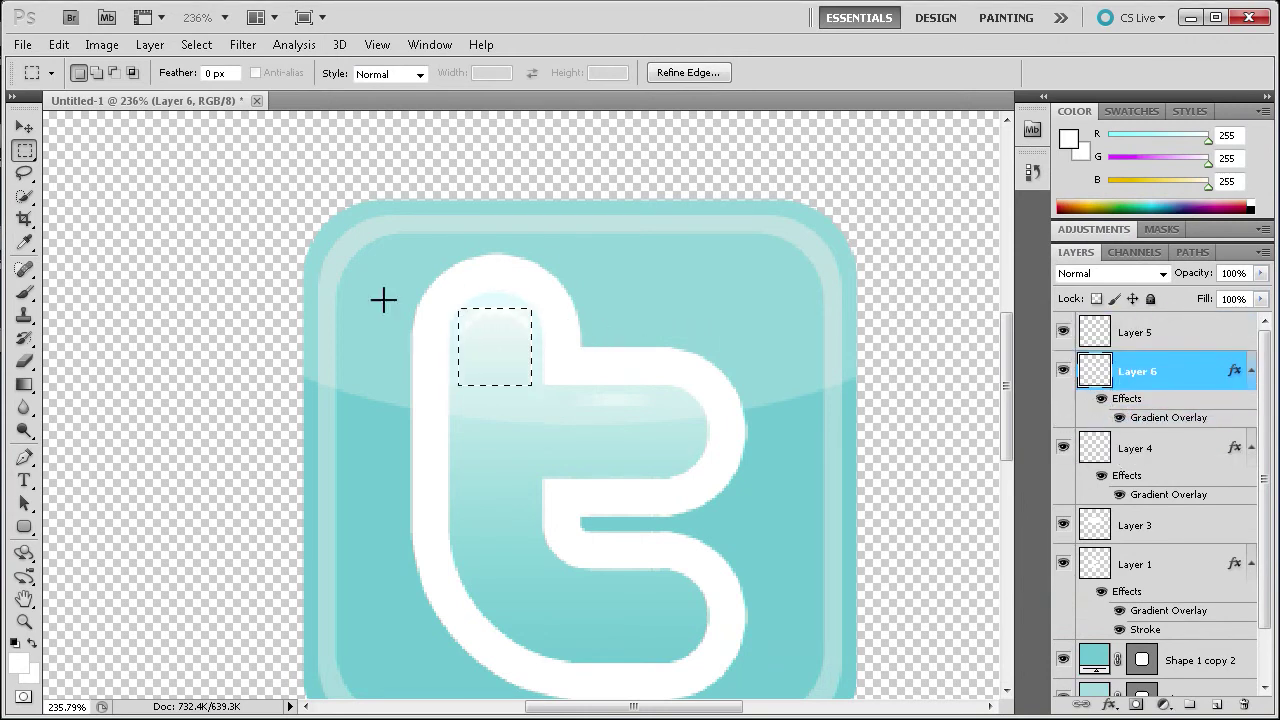
{"action": "left_click", "coordinate": [24, 623]}
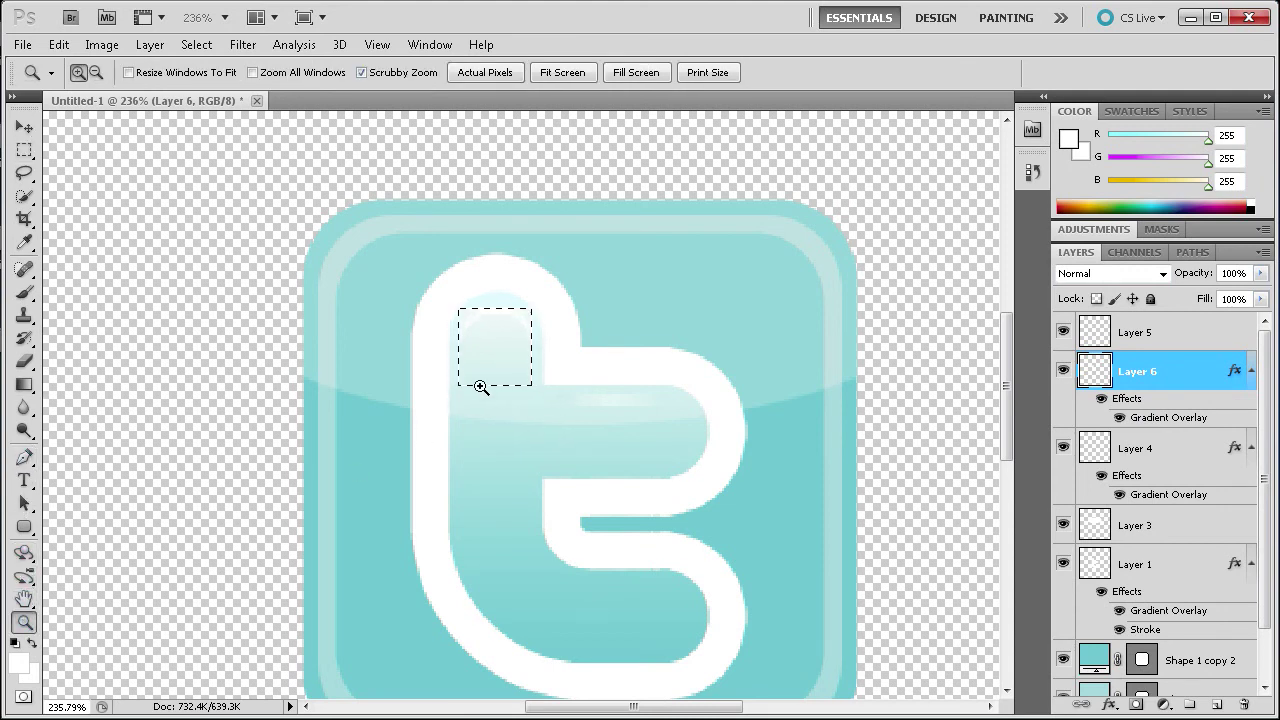
{"action": "left_click", "coordinate": [18, 148]}
{"action": "left_click", "coordinate": [64, 262]}
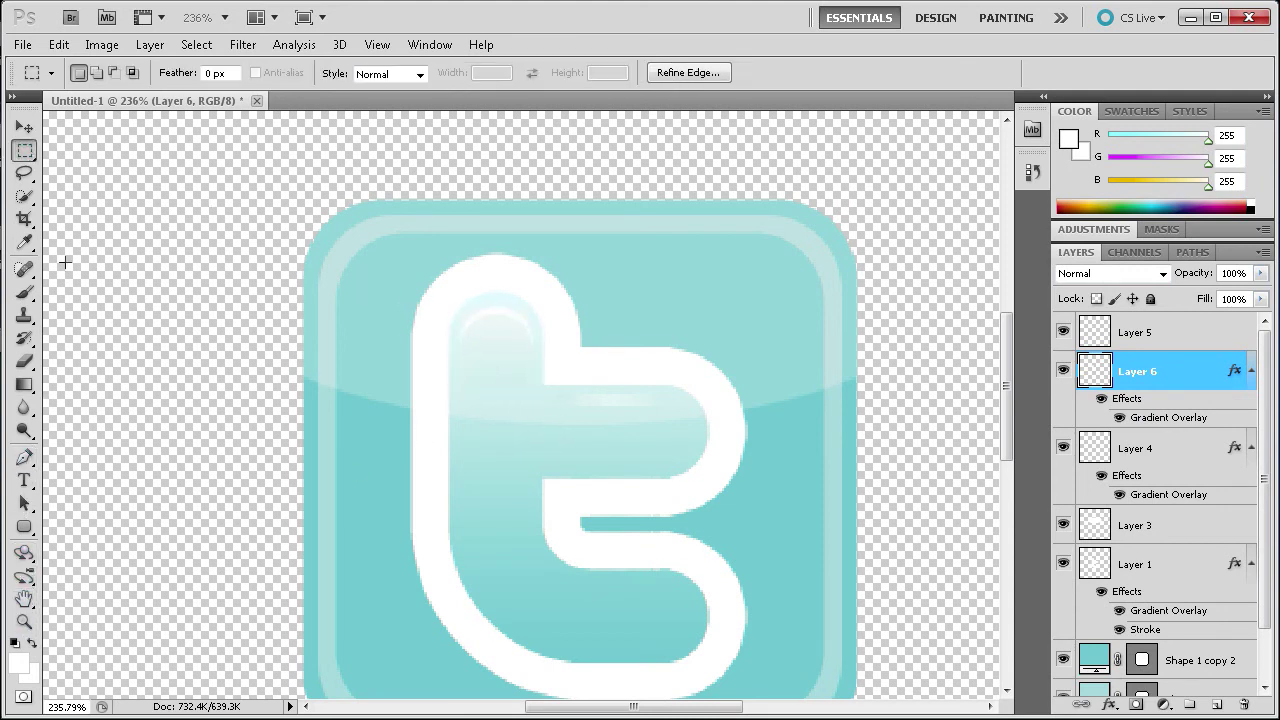
{"action": "left_click", "coordinate": [24, 622]}
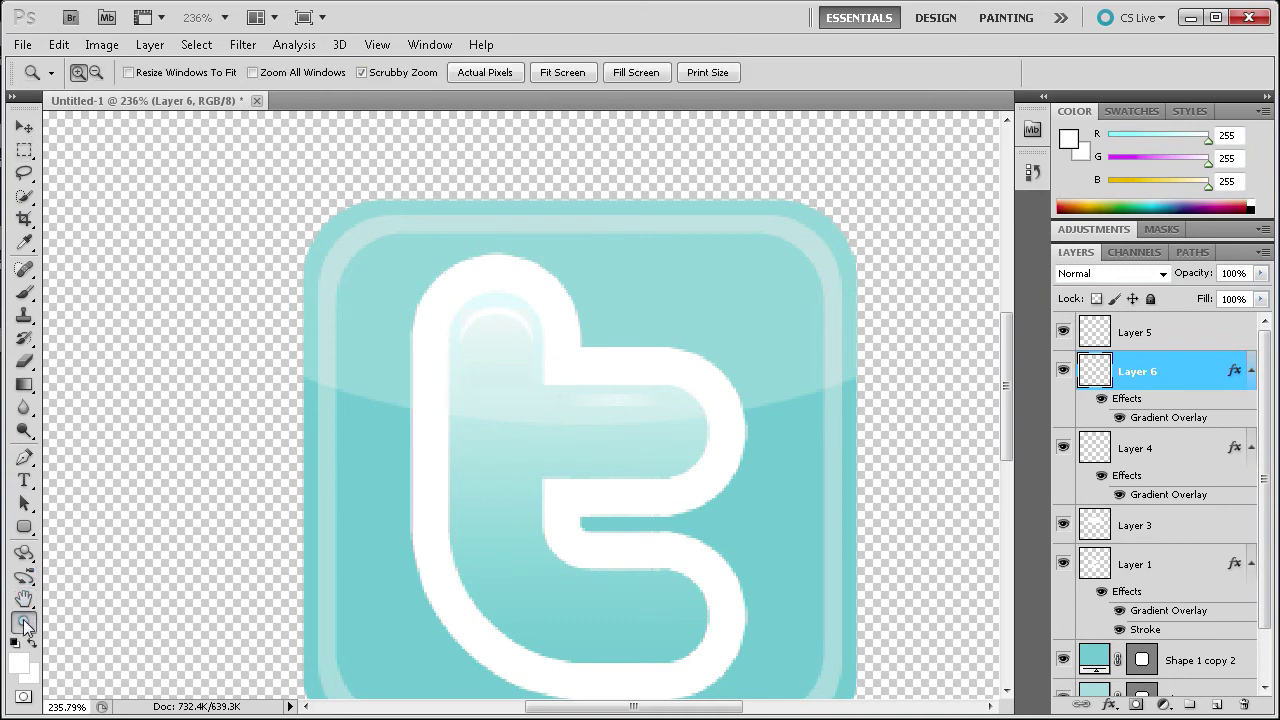
{"action": "left_click", "coordinate": [487, 318]}
{"action": "left_click", "coordinate": [487, 318]}
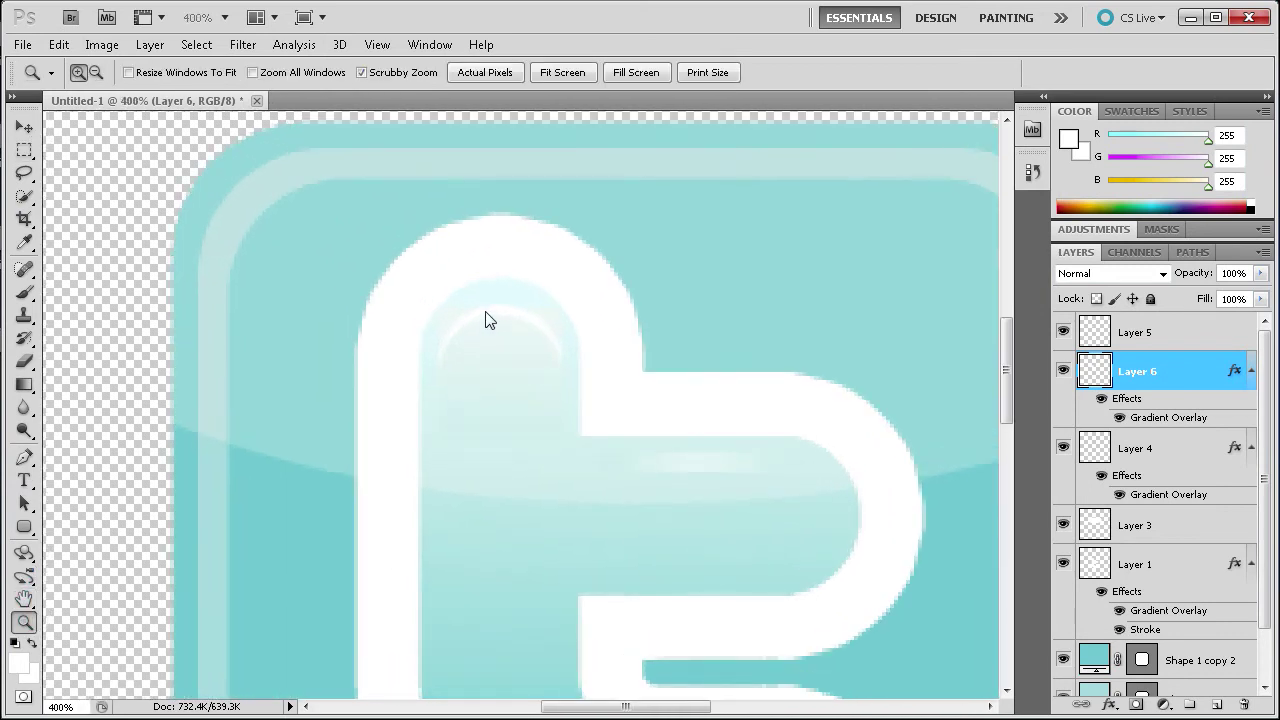
{"action": "left_click", "coordinate": [486, 318]}
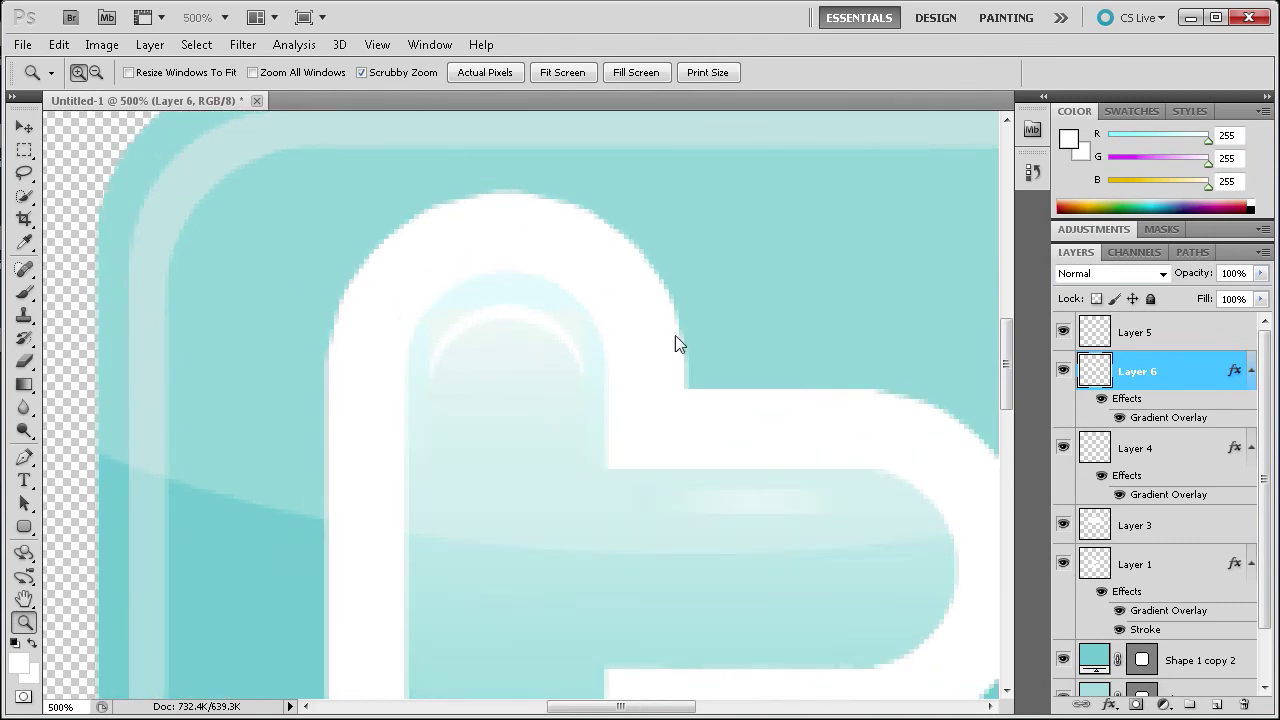
{"action": "left_click", "coordinate": [24, 128]}
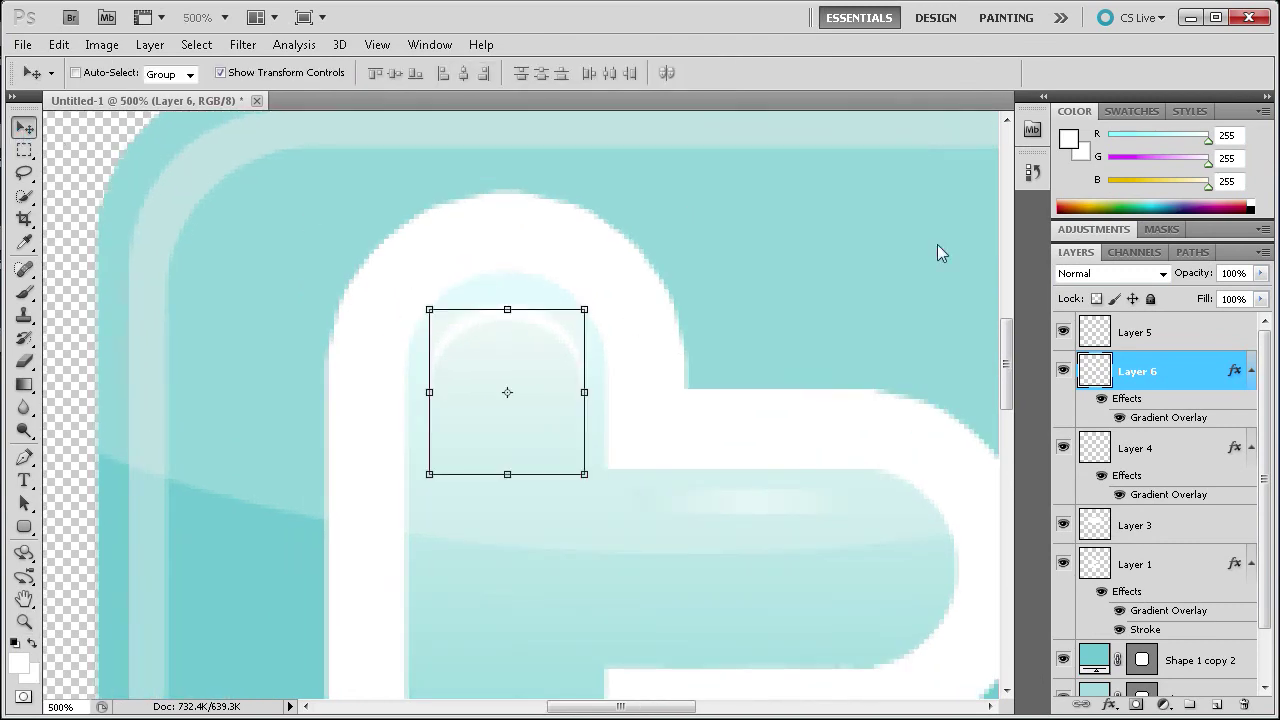
{"action": "left_click", "coordinate": [1092, 332]}
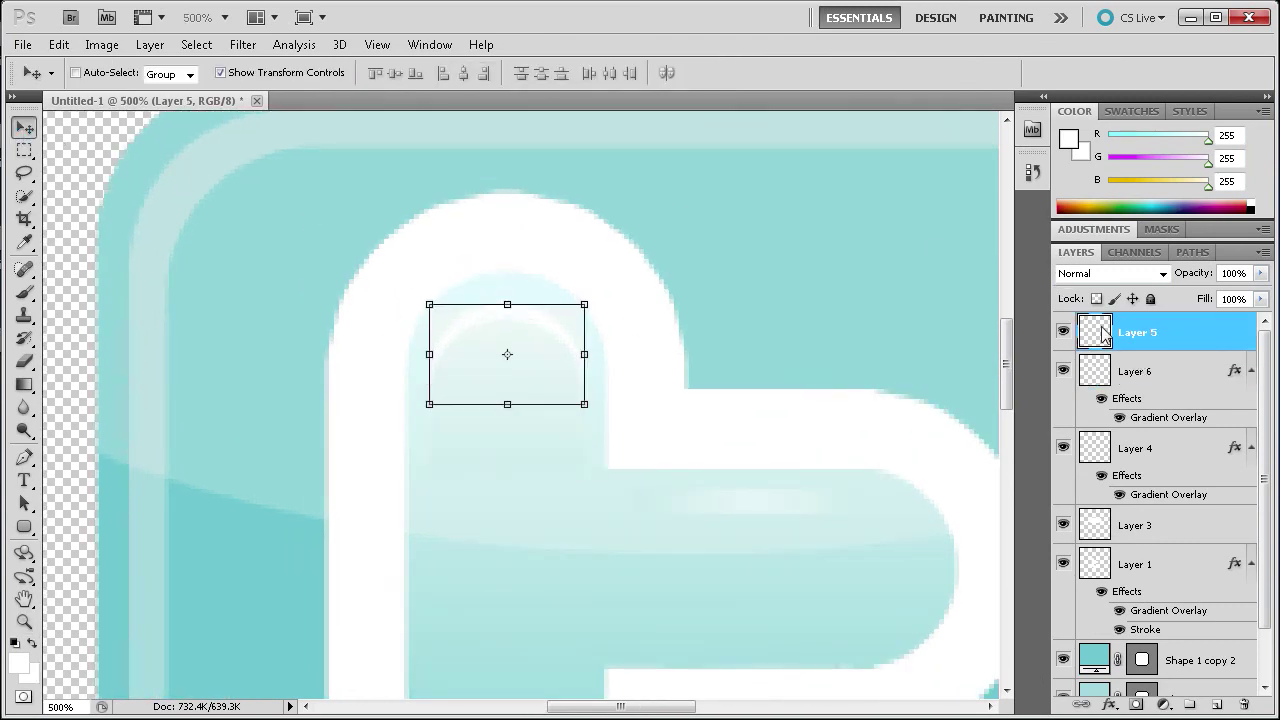
{"action": "left_click", "coordinate": [1103, 334], "text": "ctrl"}
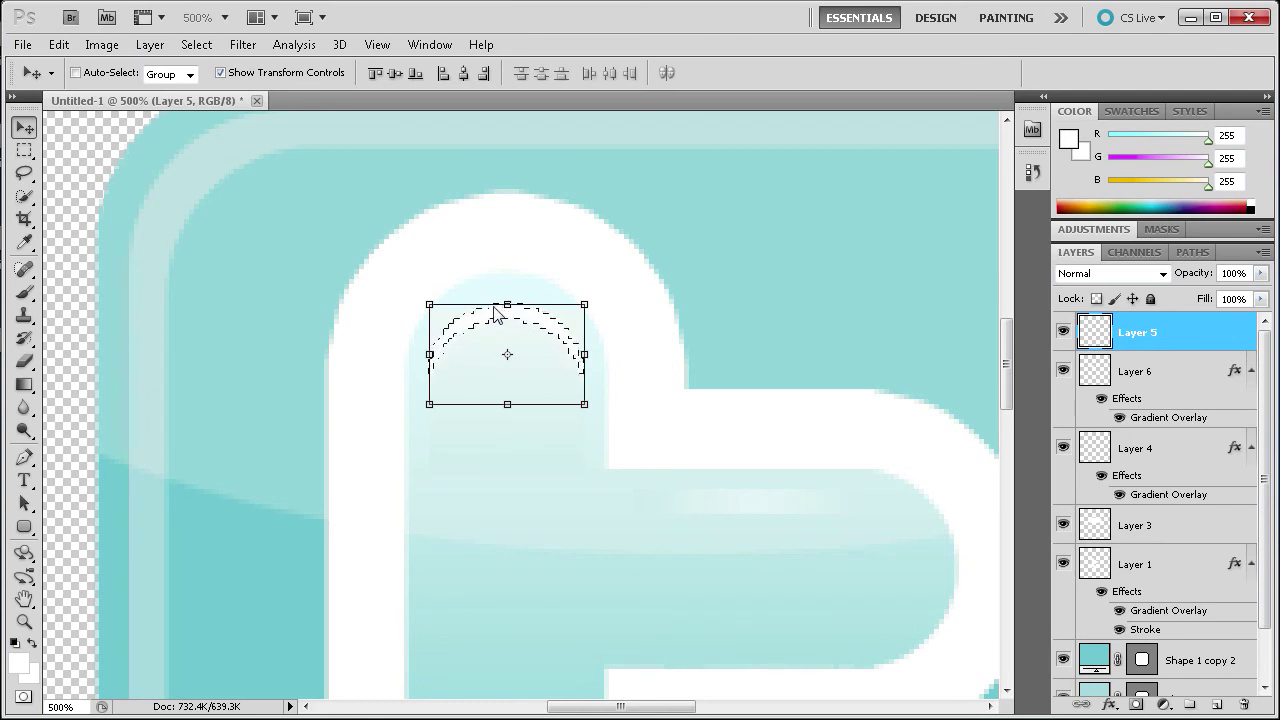
{"action": "left_click", "coordinate": [24, 150]}
{"action": "key", "text": "ctrl+d"}
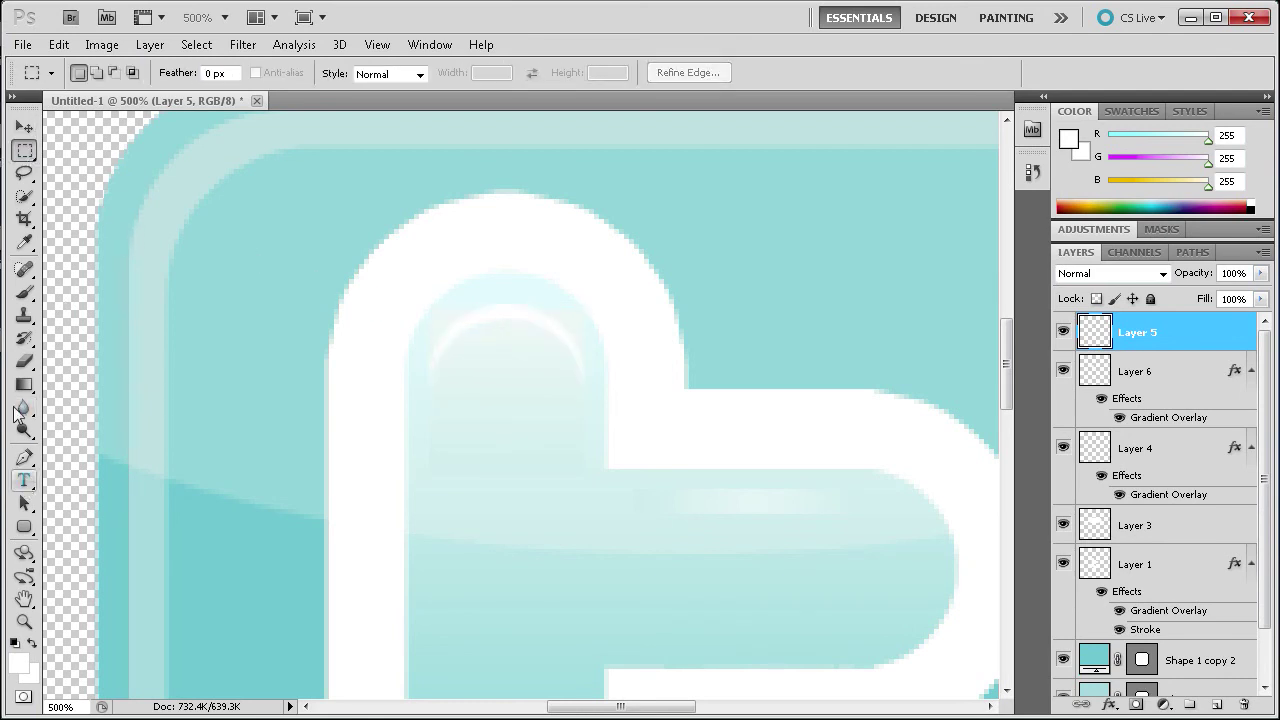
Erase the upper corners of Layer 6's rectangle that stick out beyond the crescent, using a 6 px eraser.
{"action": "left_click", "coordinate": [24, 362]}
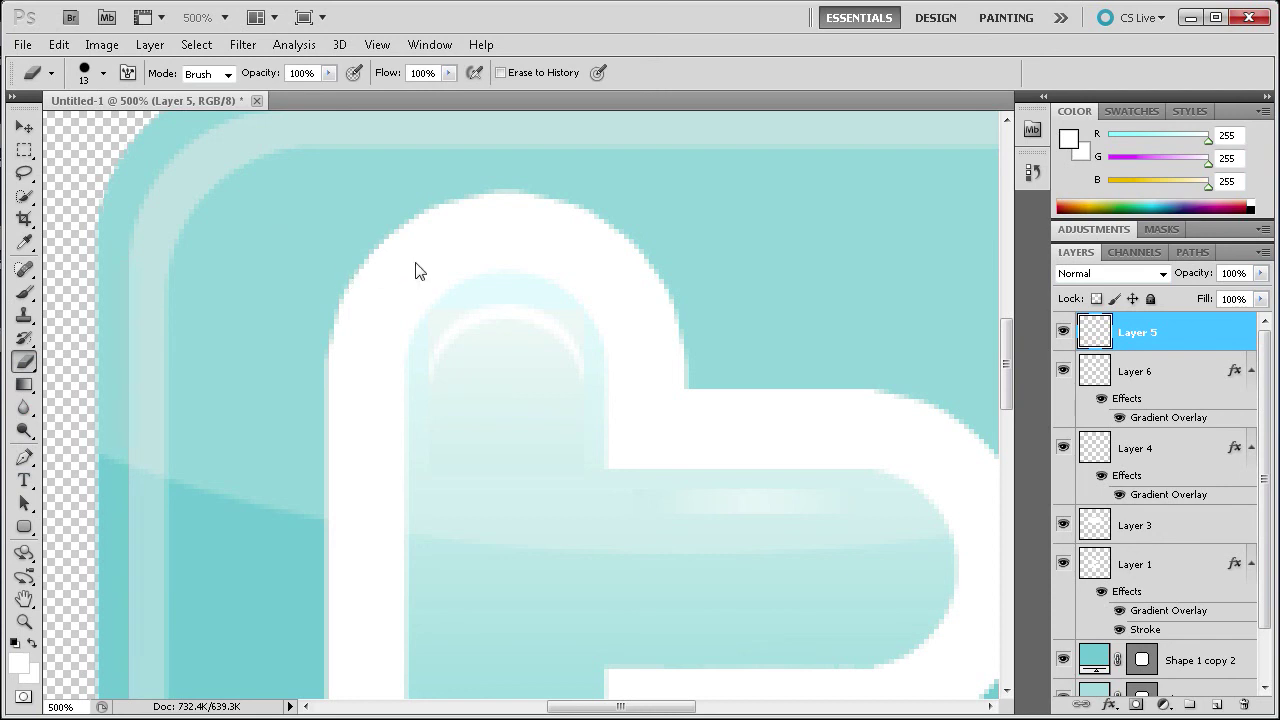
{"action": "key", "text": "bracketleft"}
{"action": "left_click", "coordinate": [1122, 368]}
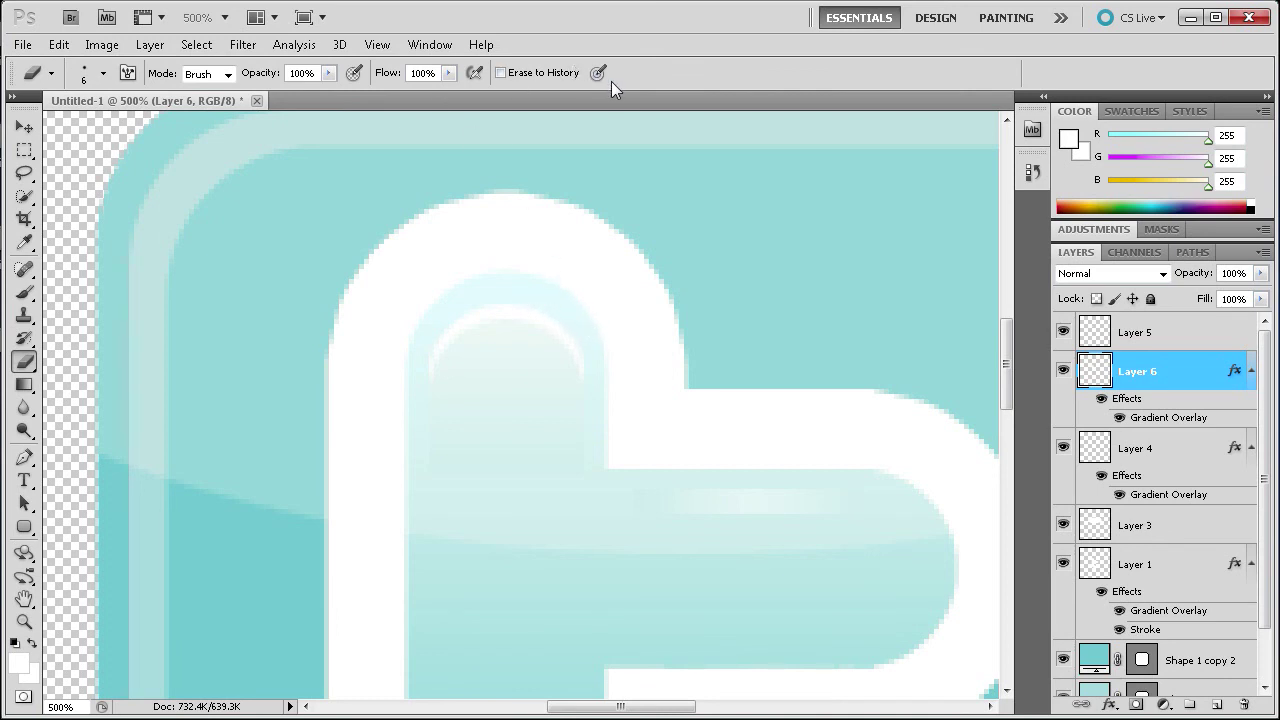
Change the end colour stop of Layer 6's Gradient Overlay to white (#ffffff) and apply it.
{"action": "scroll", "coordinate": [471, 352], "scroll_direction": "down", "scroll_amount": 4}
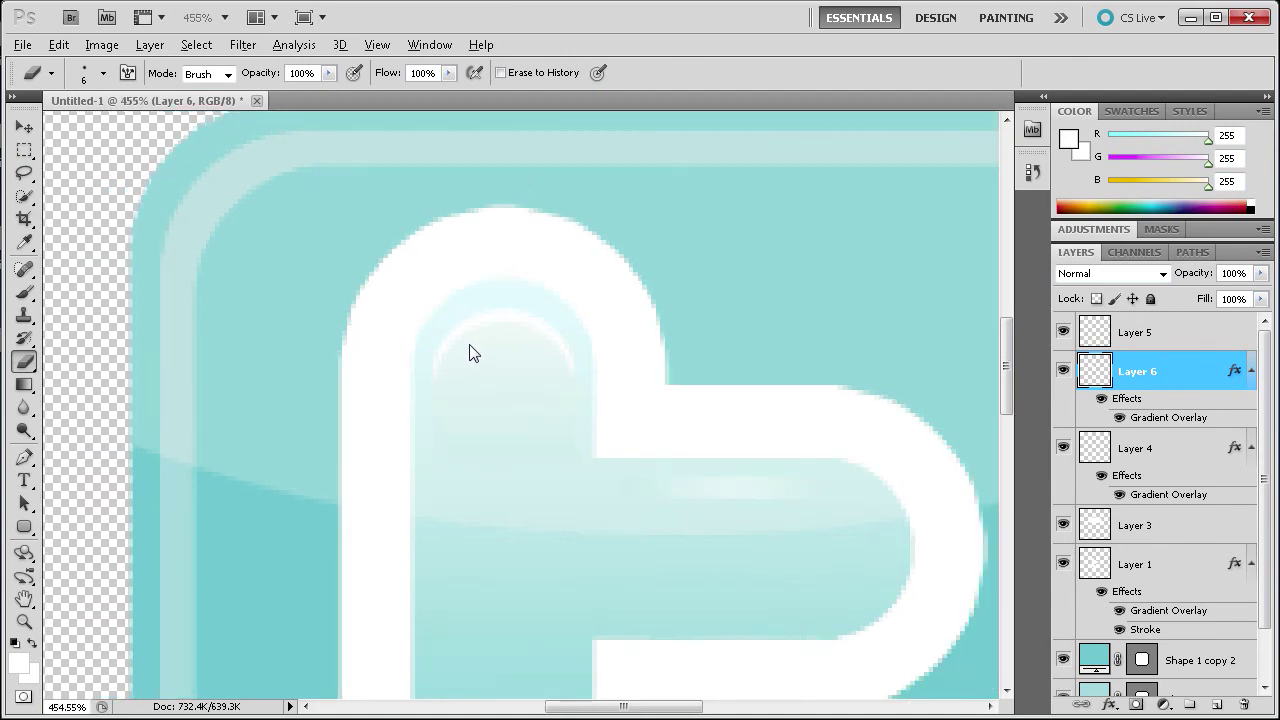
{"action": "scroll", "coordinate": [474, 352], "scroll_direction": "down", "scroll_amount": 10}
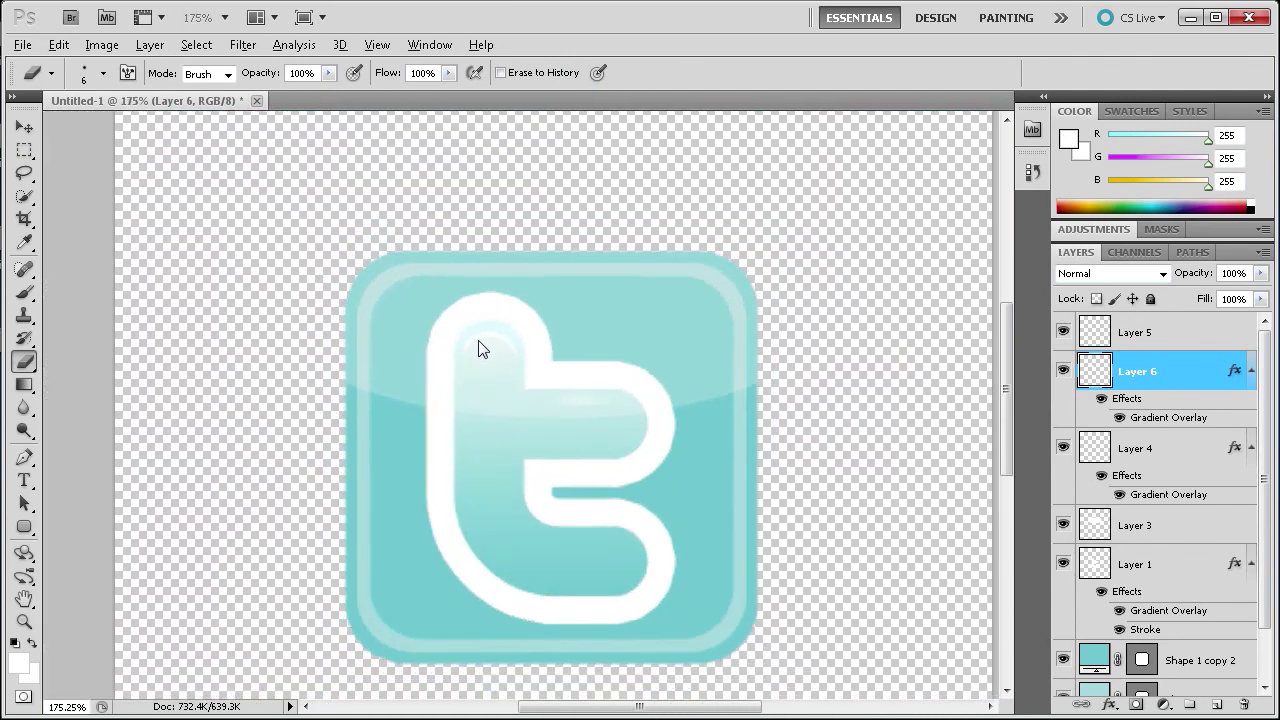
{"action": "key", "text": "alt"}
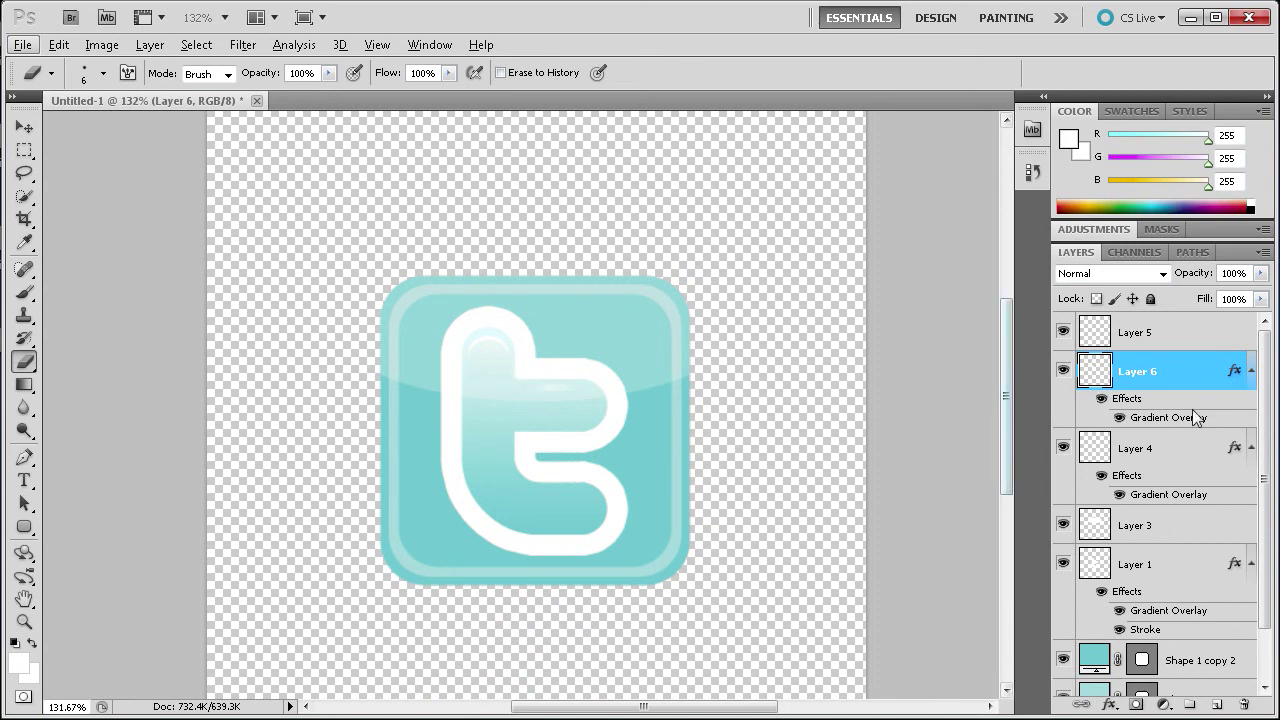
{"action": "double_click", "coordinate": [1170, 418]}
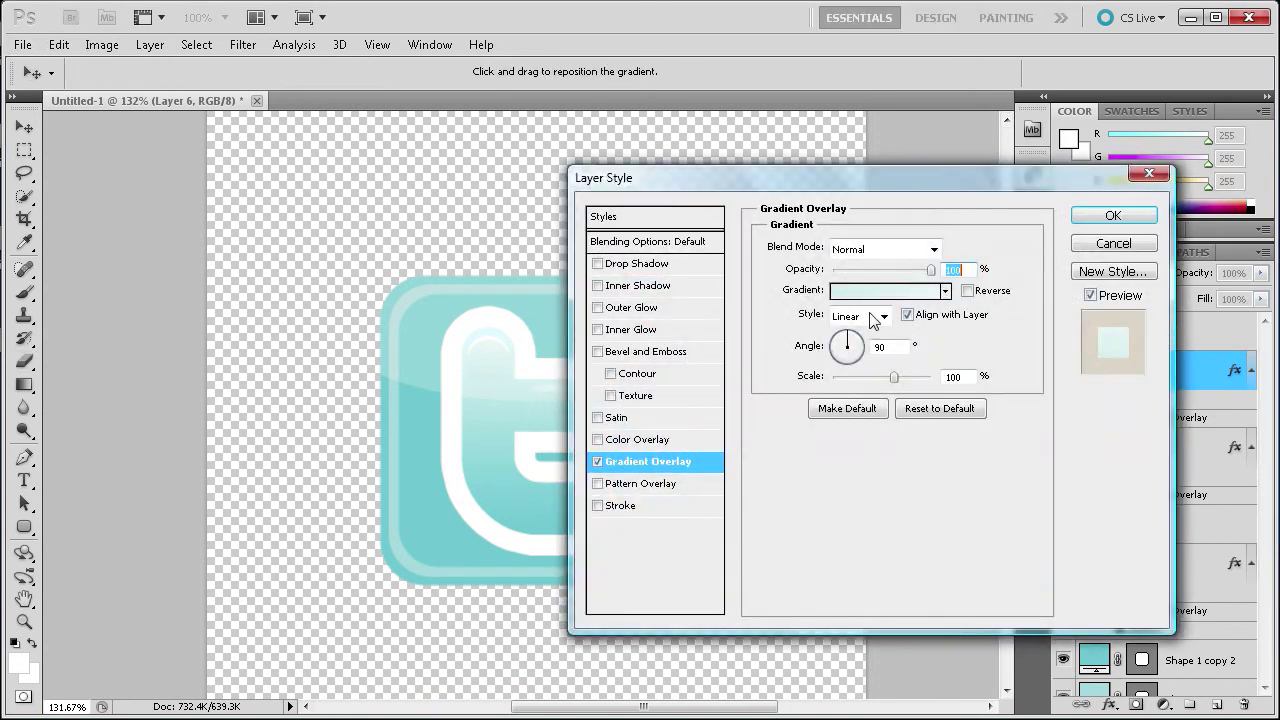
{"action": "left_click", "coordinate": [935, 291]}
{"action": "double_click", "coordinate": [1078, 516]}
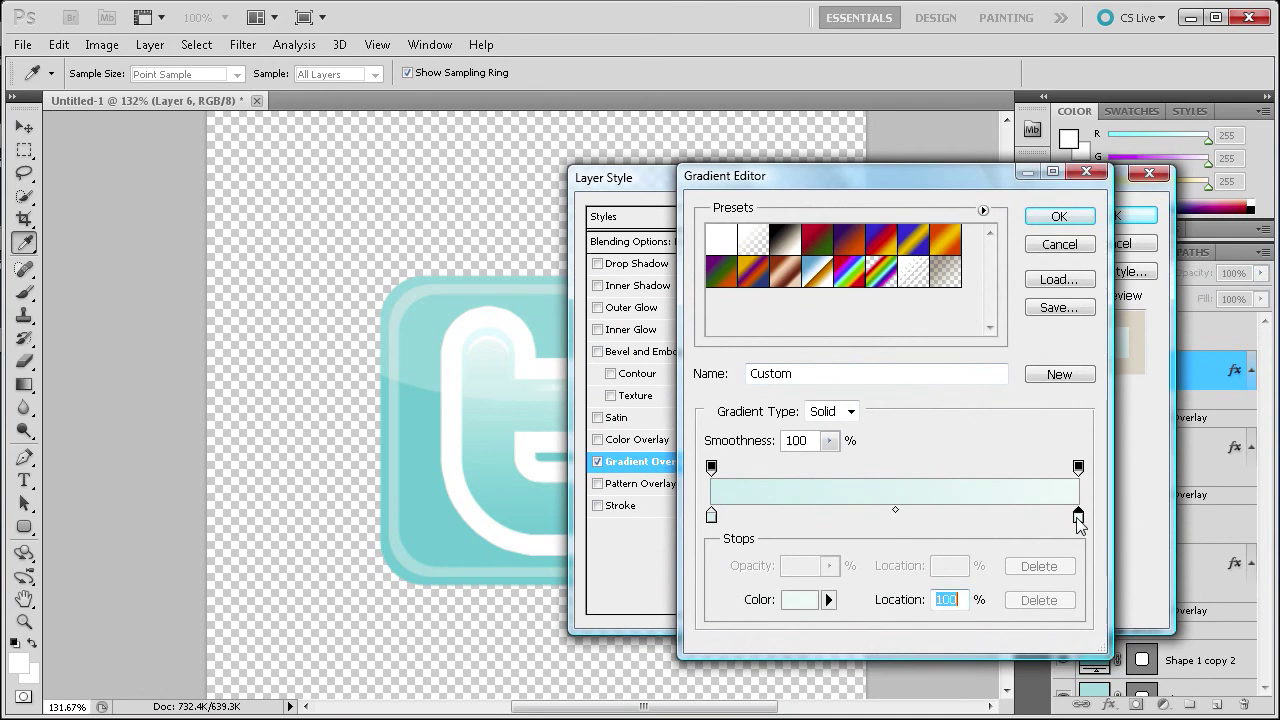
{"action": "left_click_drag", "start_coordinate": [749, 312], "coordinate": [730, 310]}
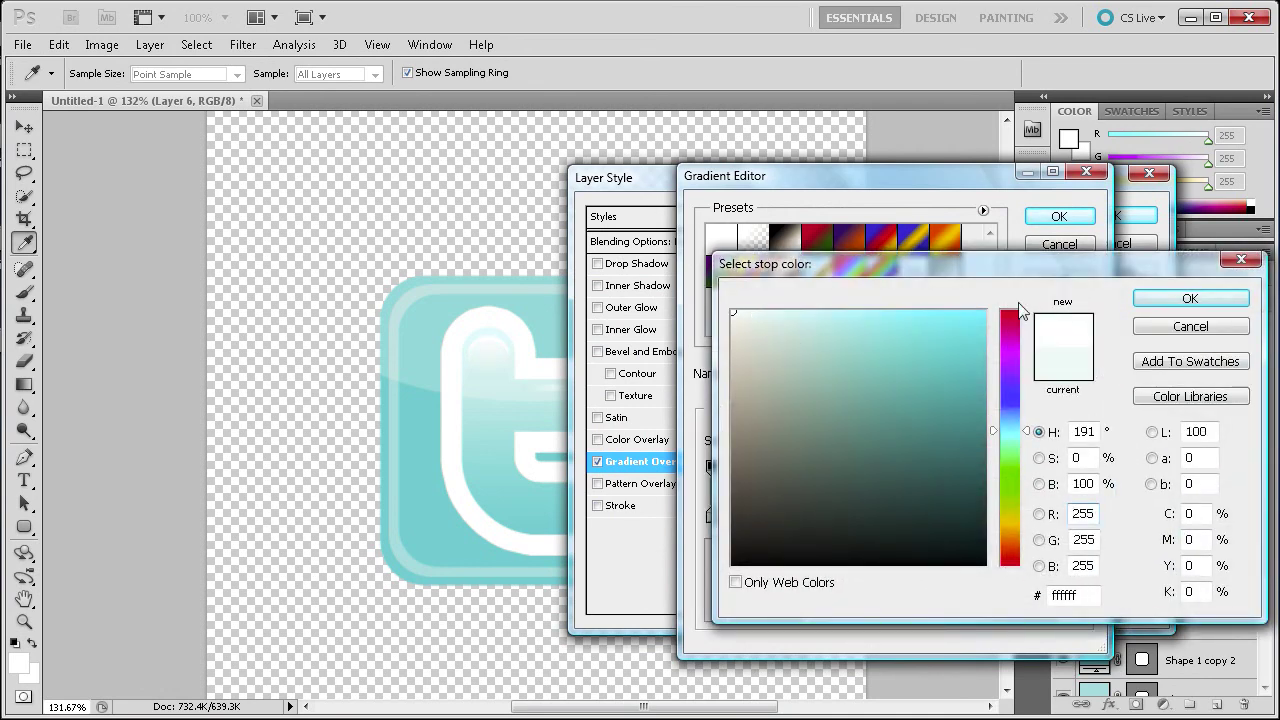
{"action": "left_click", "coordinate": [1192, 300]}
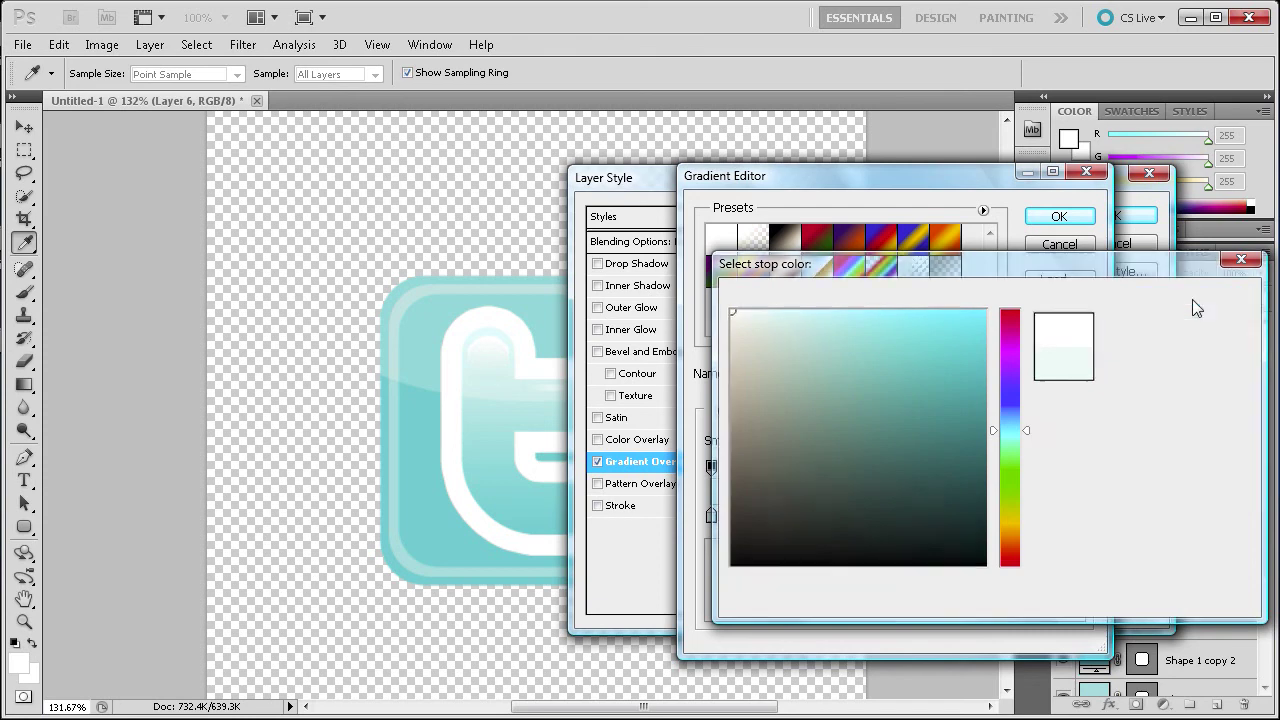
{"action": "left_click", "coordinate": [1062, 216]}
{"action": "left_click", "coordinate": [1107, 219]}
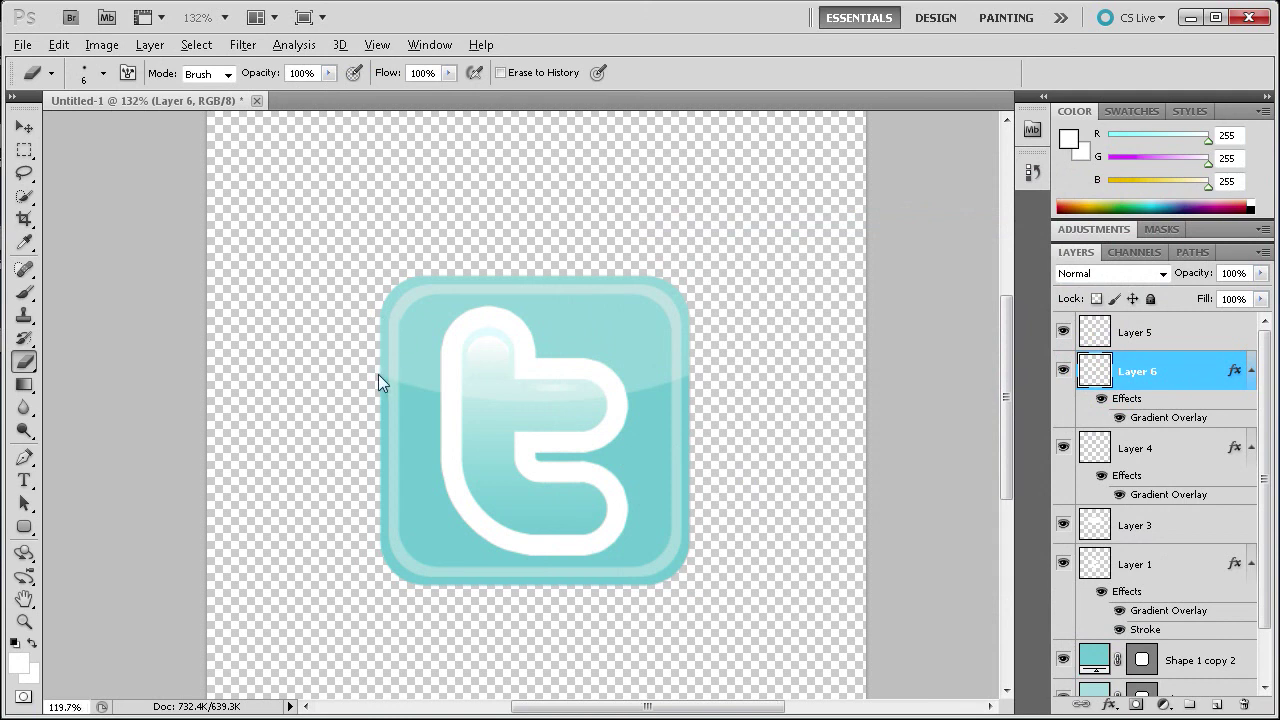
{"action": "scroll", "coordinate": [378, 374], "scroll_direction": "down", "scroll_amount": 1}
{"action": "key", "text": "alt"}
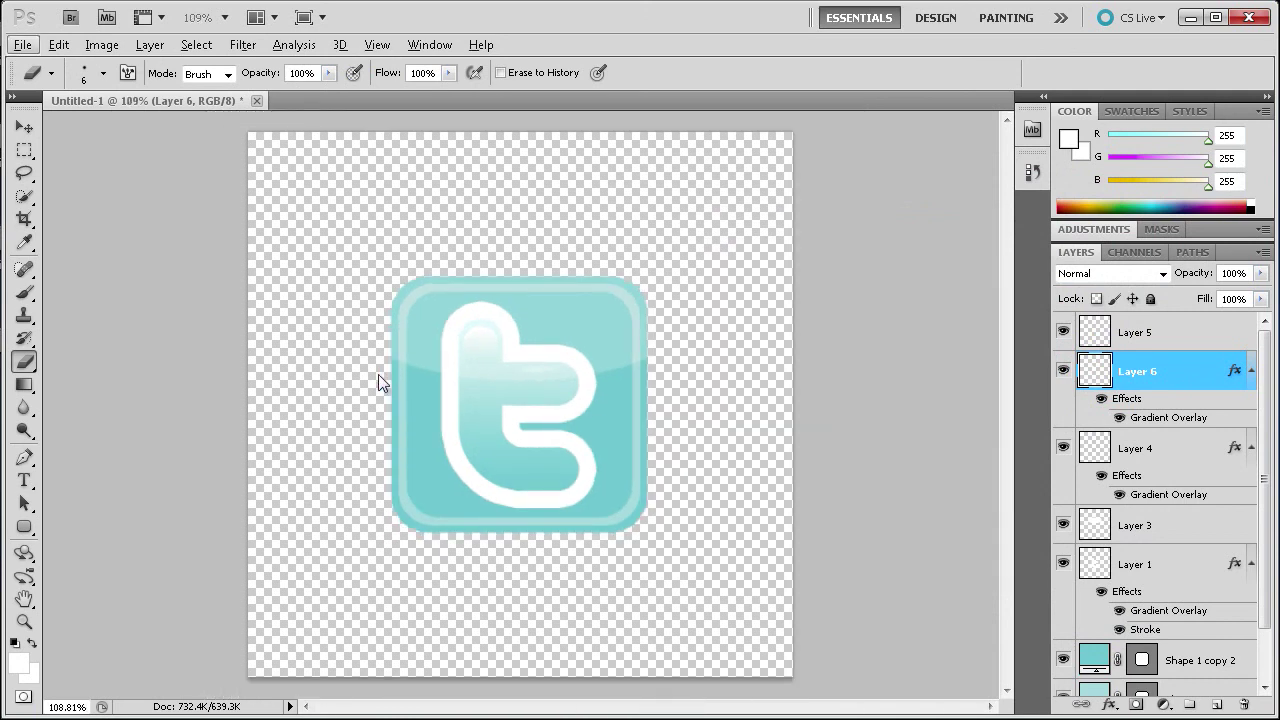